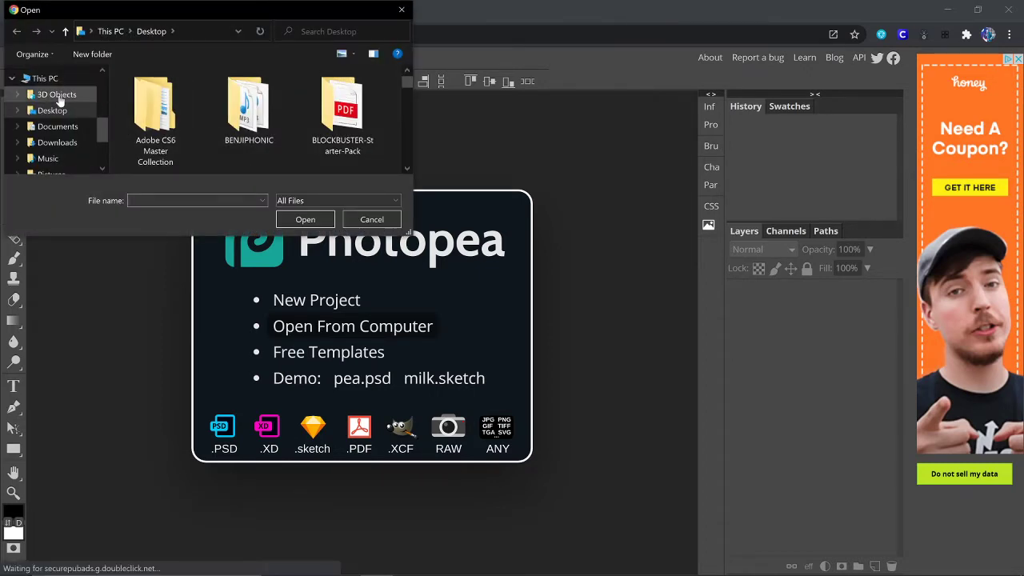
Step: Open 03Start.psd from the Desktop folder and turn off the Move tool's transform controls
{"action": "scroll", "coordinate": [264, 128], "scroll_direction": "down", "scroll_amount": 3}
{"action": "scroll", "coordinate": [274, 133], "scroll_direction": "down", "scroll_amount": 5}
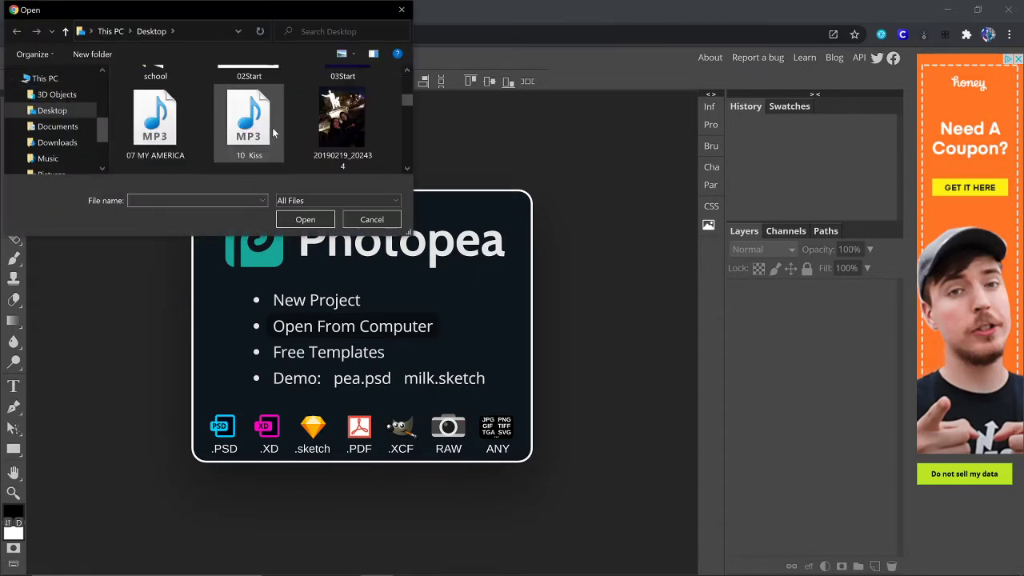
{"action": "double_click", "coordinate": [344, 115]}
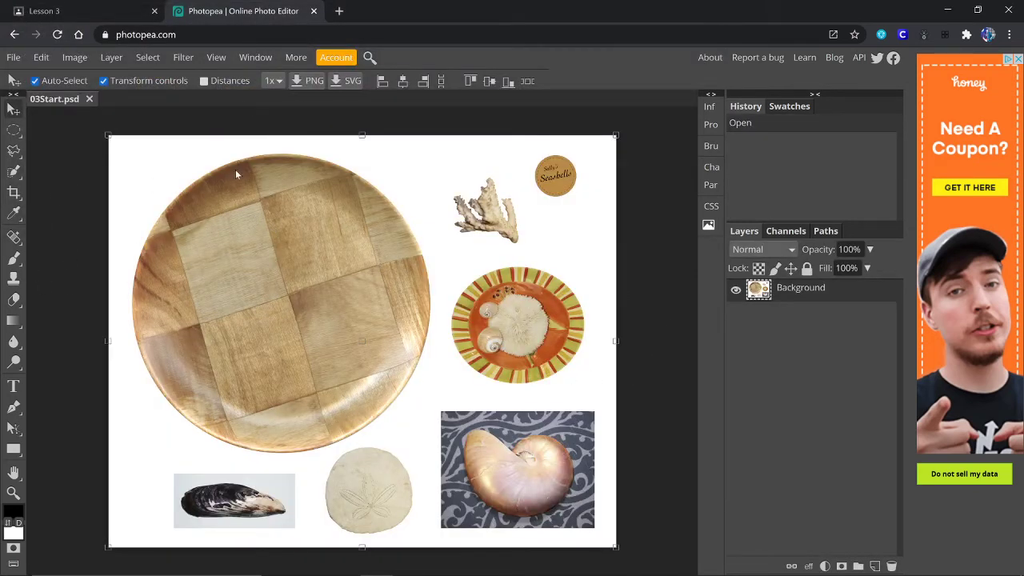
{"action": "left_click", "coordinate": [103, 81]}
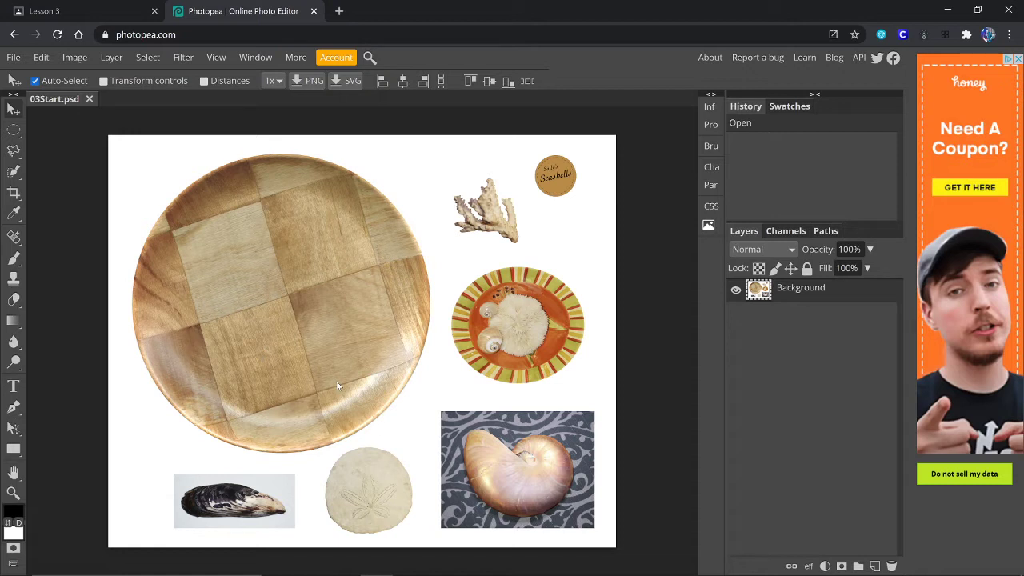
Step: Draw a freehand Lasso selection loosely around the round Seashells badge, and clear that selection
{"action": "right_click", "coordinate": [14, 133]}
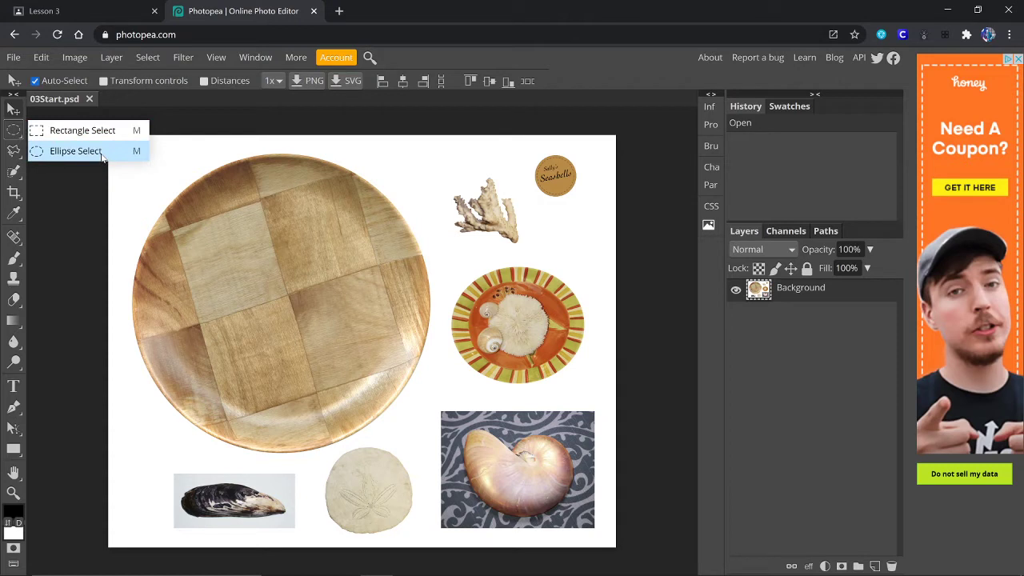
{"action": "right_click", "coordinate": [14, 151]}
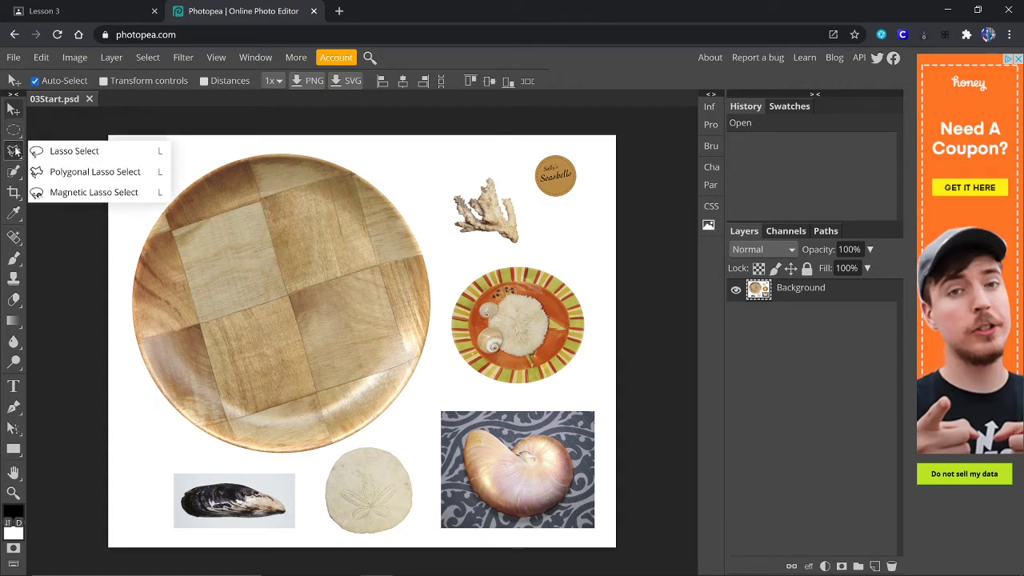
{"action": "left_click", "coordinate": [95, 150]}
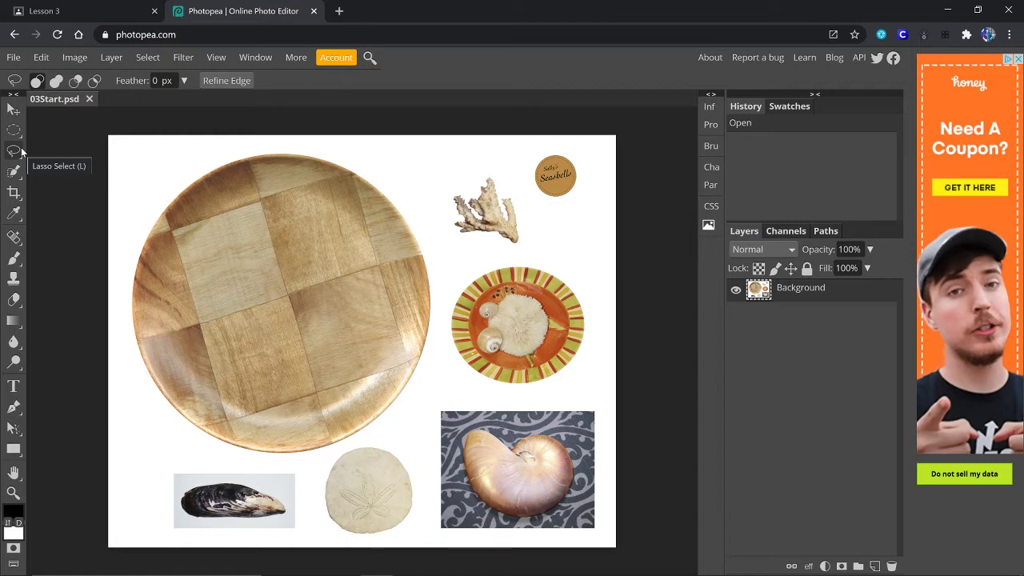
{"action": "mouse_move", "coordinate": [579, 145]}
{"action": "left_mouse_down"}
{"action": "mouse_move", "coordinate": [547, 143]}
{"action": "mouse_move", "coordinate": [515, 173]}
{"action": "mouse_move", "coordinate": [546, 220]}
{"action": "mouse_move", "coordinate": [579, 203]}
{"action": "mouse_move", "coordinate": [579, 146]}
{"action": "left_mouse_up"}
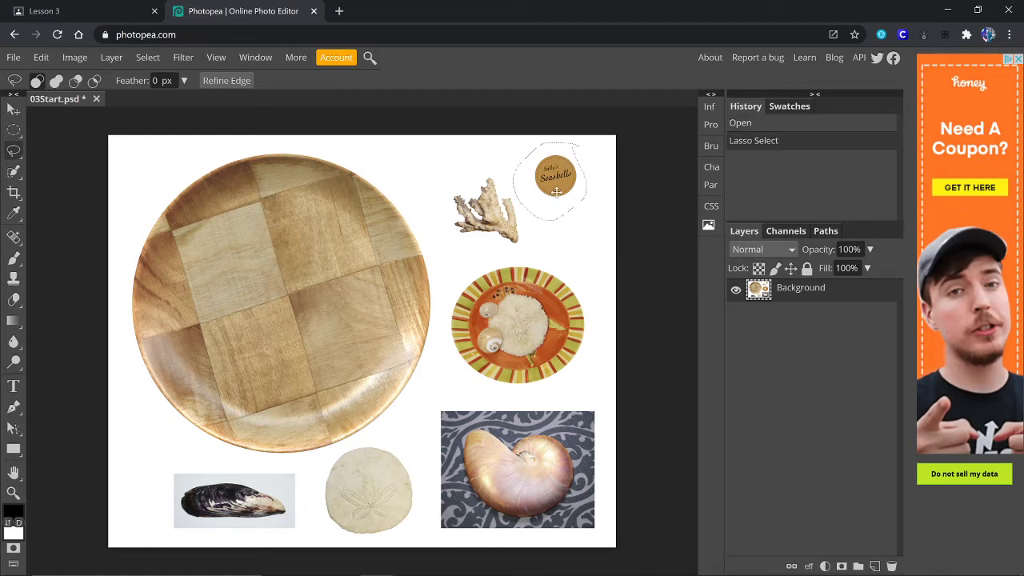
{"action": "left_click", "coordinate": [202, 234]}
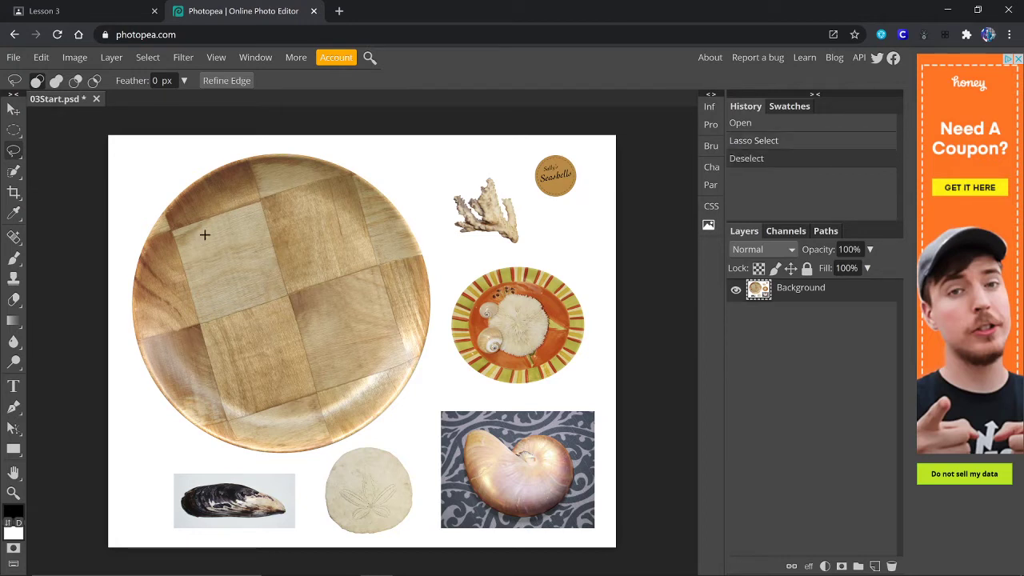
{"action": "right_click", "coordinate": [15, 153]}
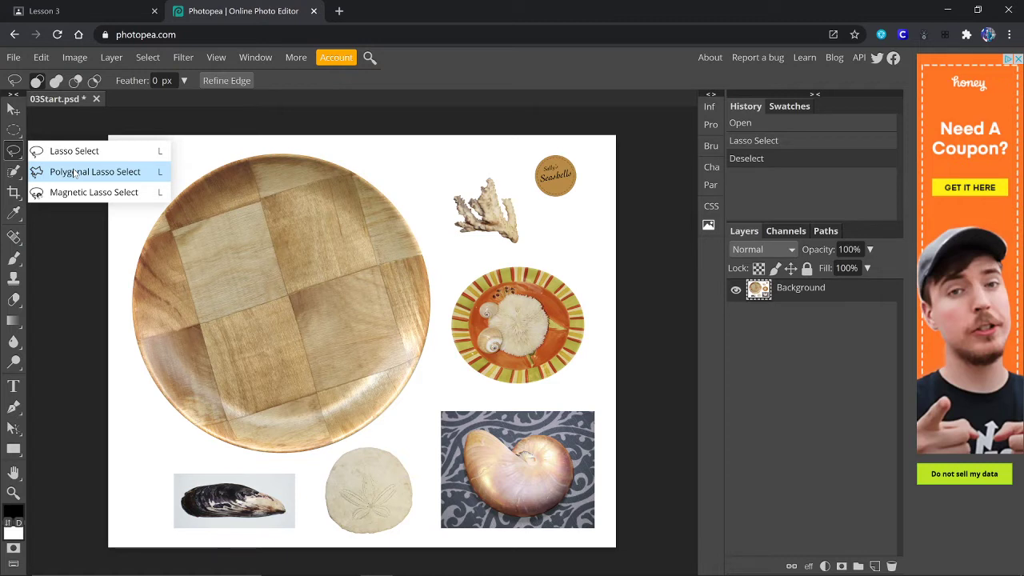
{"action": "right_click", "coordinate": [14, 174]}
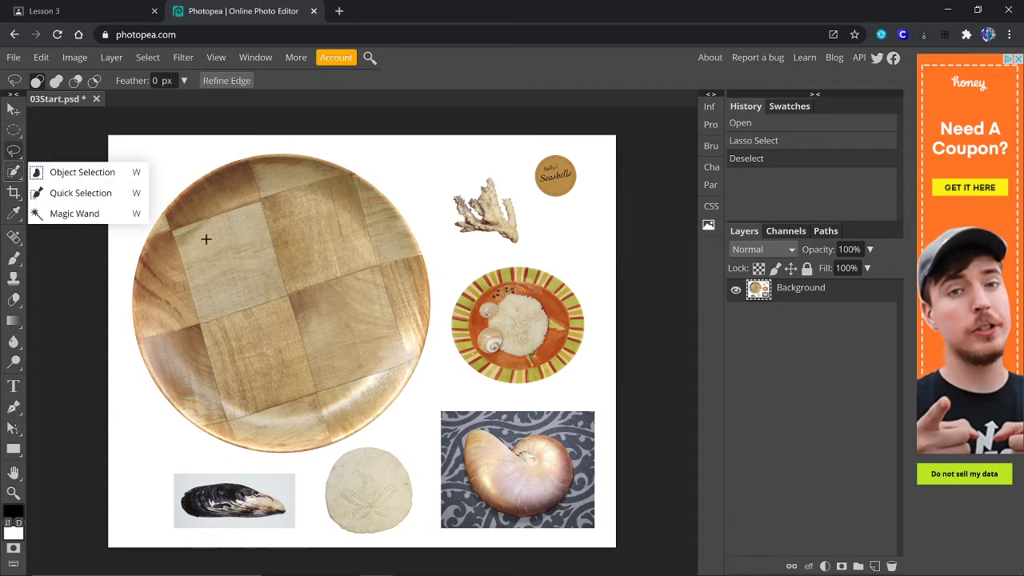
{"action": "left_click", "coordinate": [81, 193]}
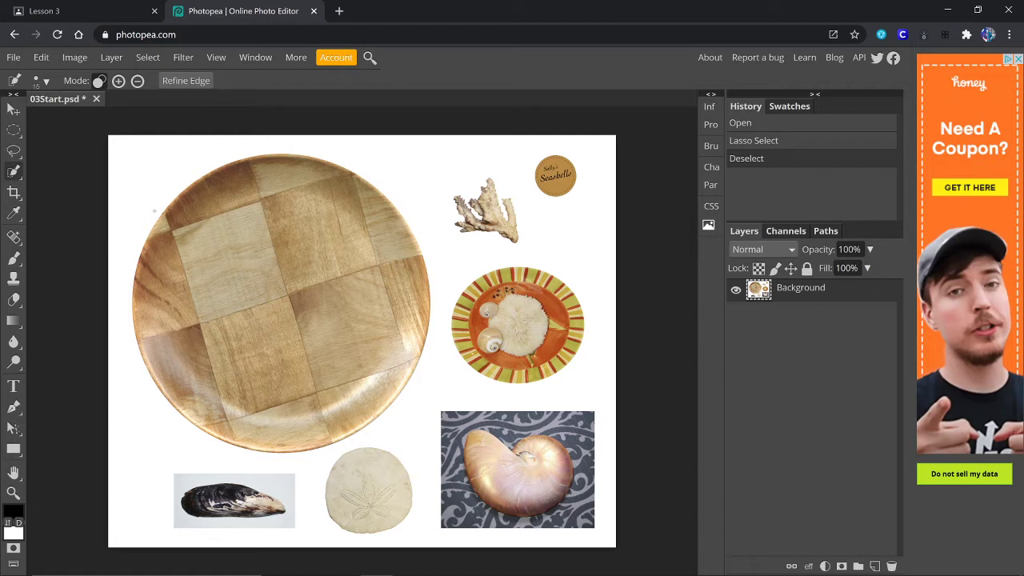
Step: Rename the document with the student's name followed by 03, and save it as a PSD
{"action": "double_click", "coordinate": [64, 99]}
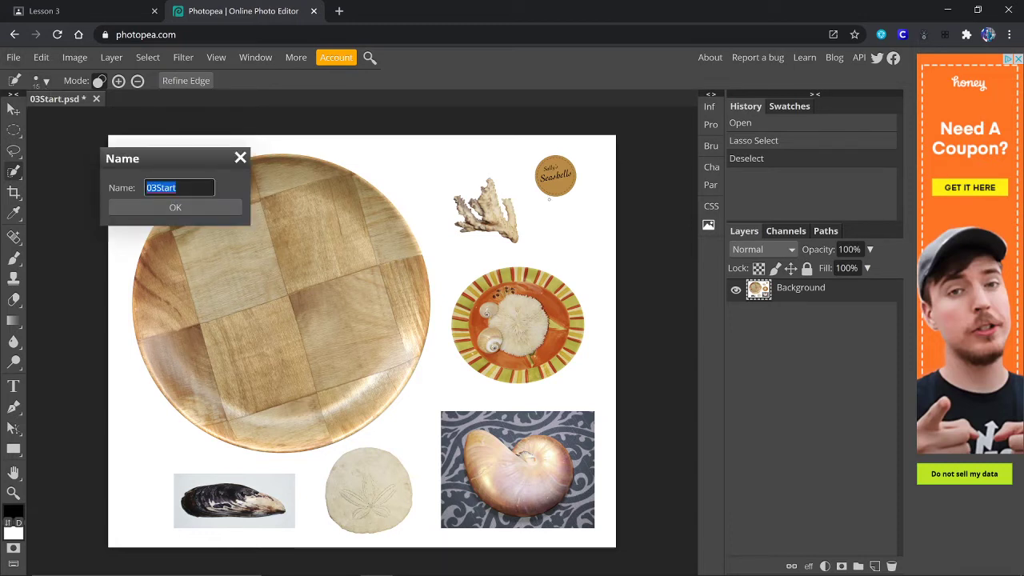
{"action": "type", "text": "CThayer 03"}
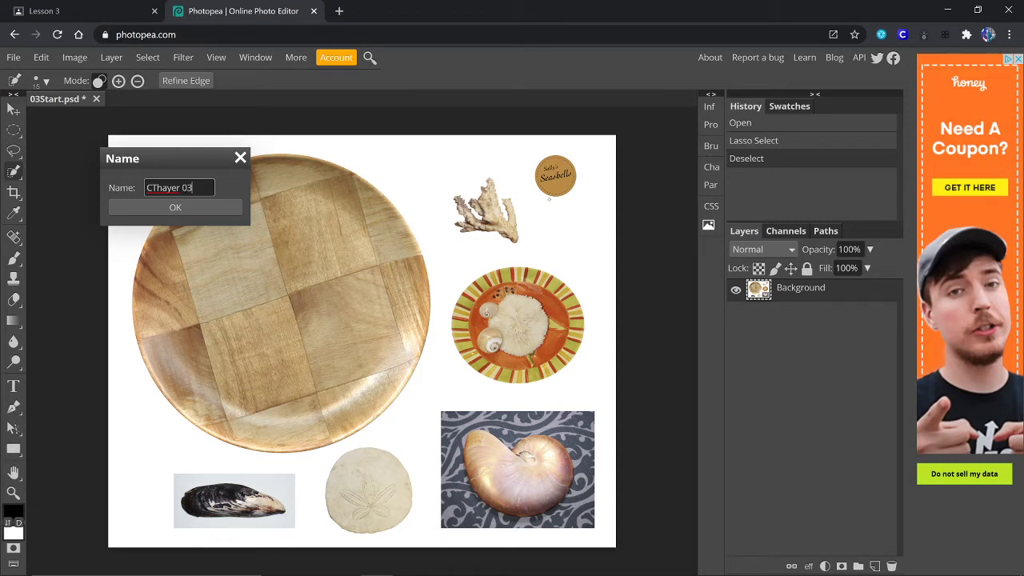
{"action": "left_click", "coordinate": [199, 206]}
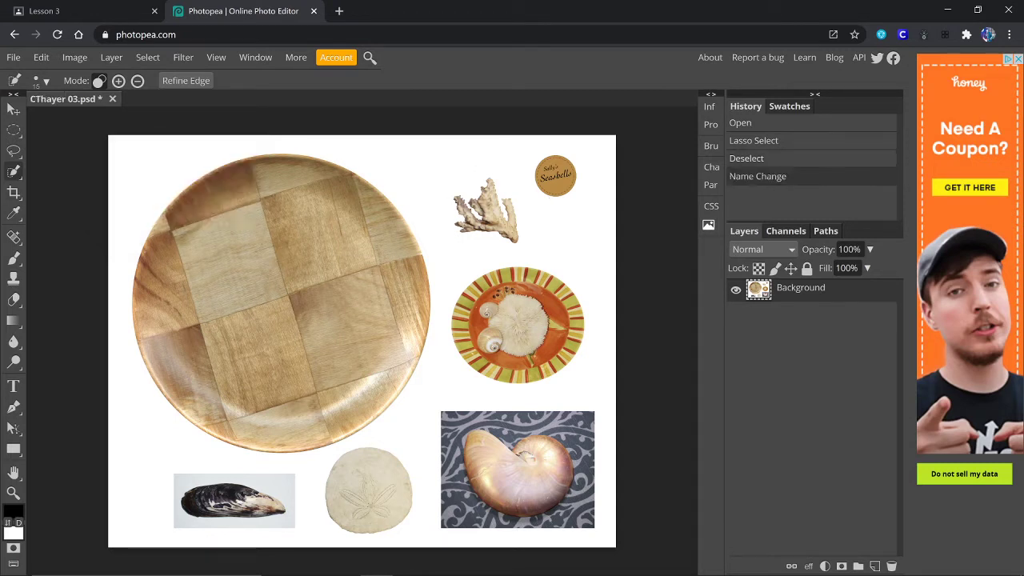
{"action": "left_click", "coordinate": [14, 57]}
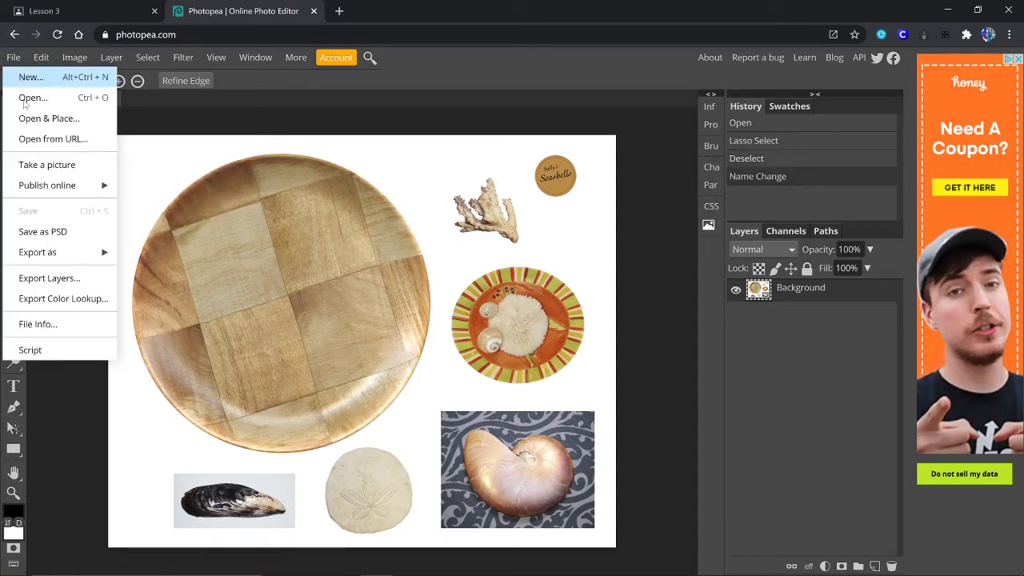
{"action": "left_click", "coordinate": [51, 233]}
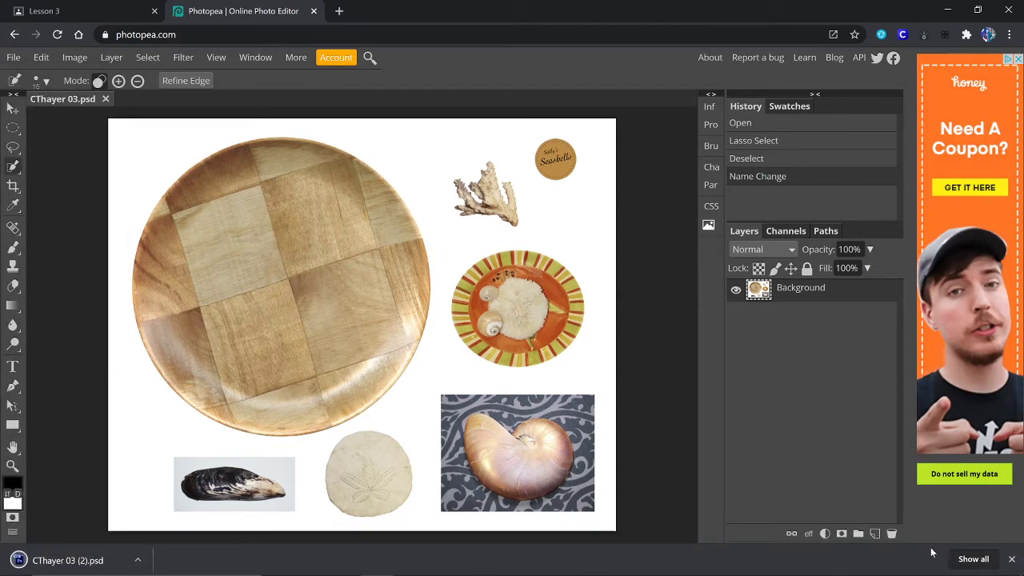
{"action": "left_click", "coordinate": [1012, 560]}
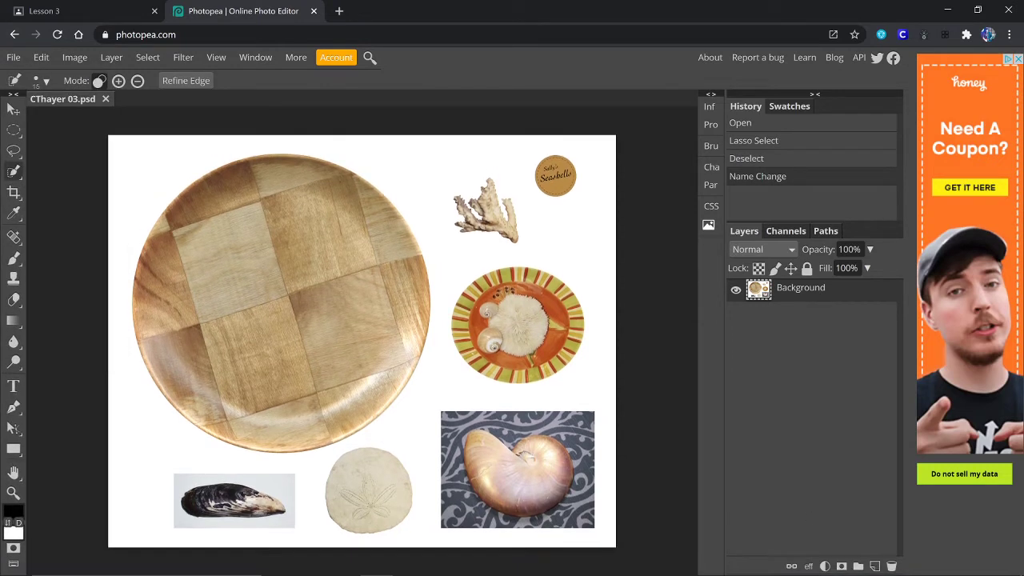
{"action": "right_click", "coordinate": [14, 131]}
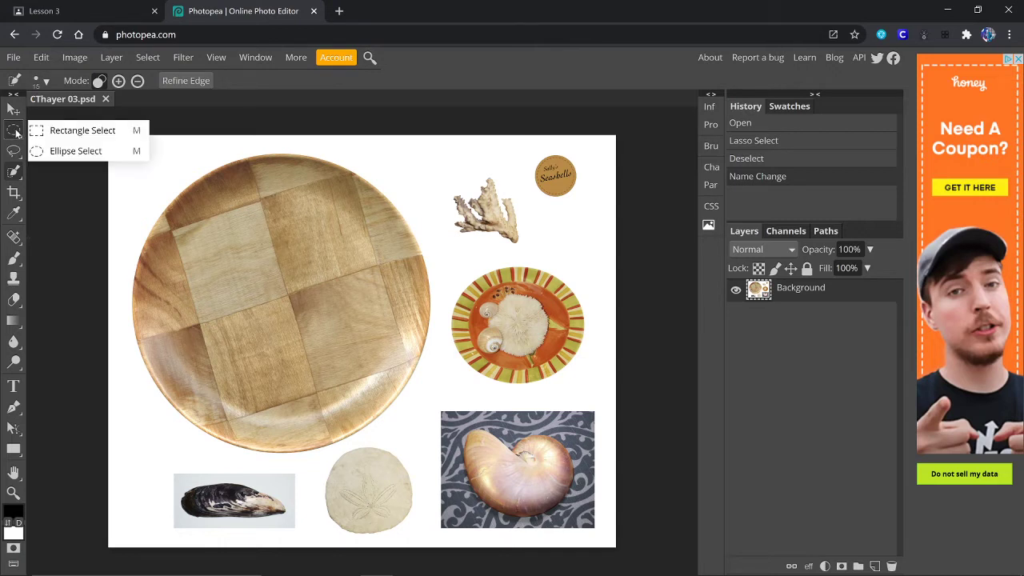
{"action": "left_click", "coordinate": [84, 152]}
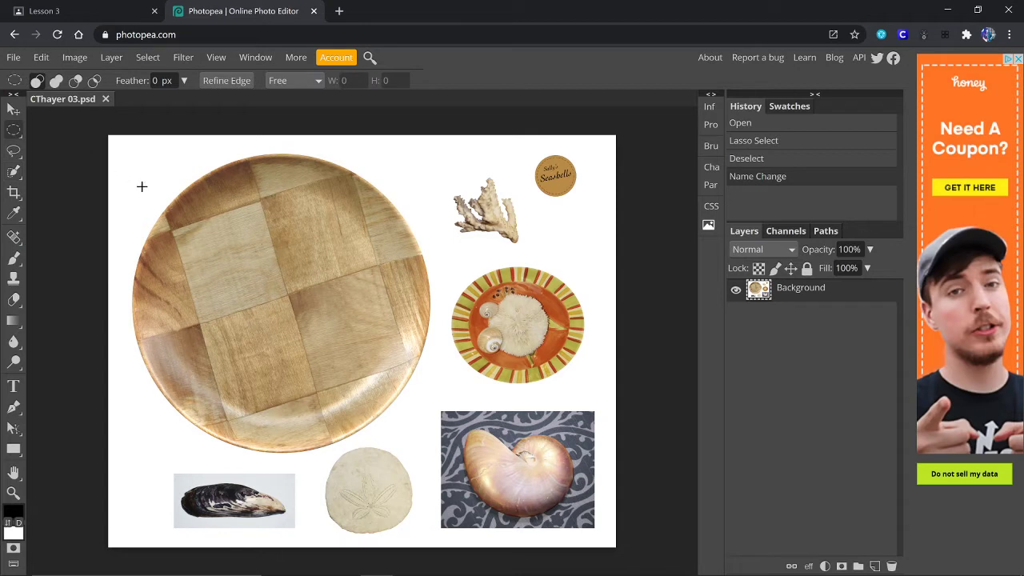
{"action": "right_click", "coordinate": [16, 171]}
{"action": "left_click", "coordinate": [67, 193]}
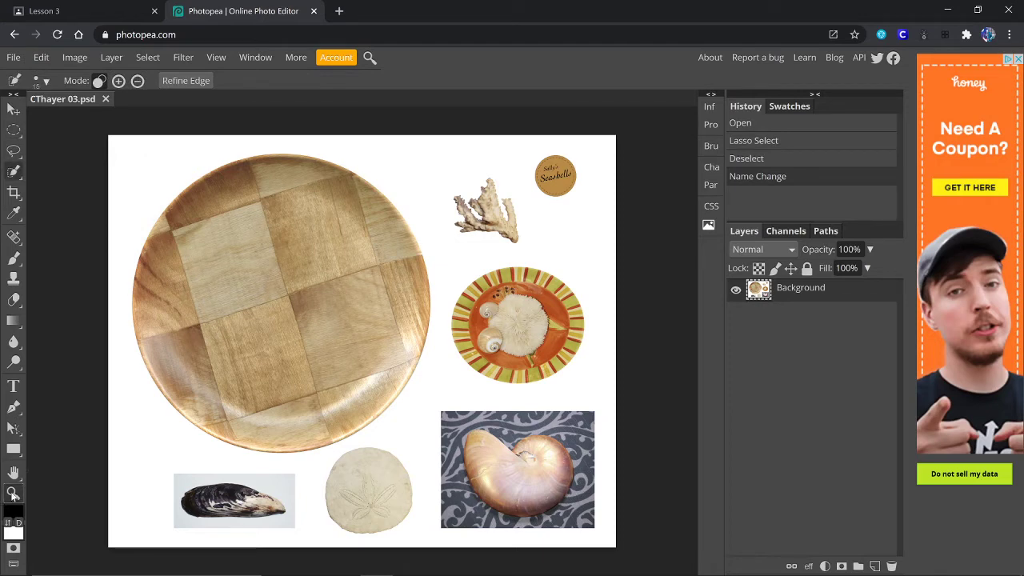
Step: Select the whole sand dollar below the wooden plate with the Quick Selection tool
{"action": "left_click", "coordinate": [13, 493]}
{"action": "left_click", "coordinate": [363, 493]}
{"action": "left_click", "coordinate": [363, 494]}
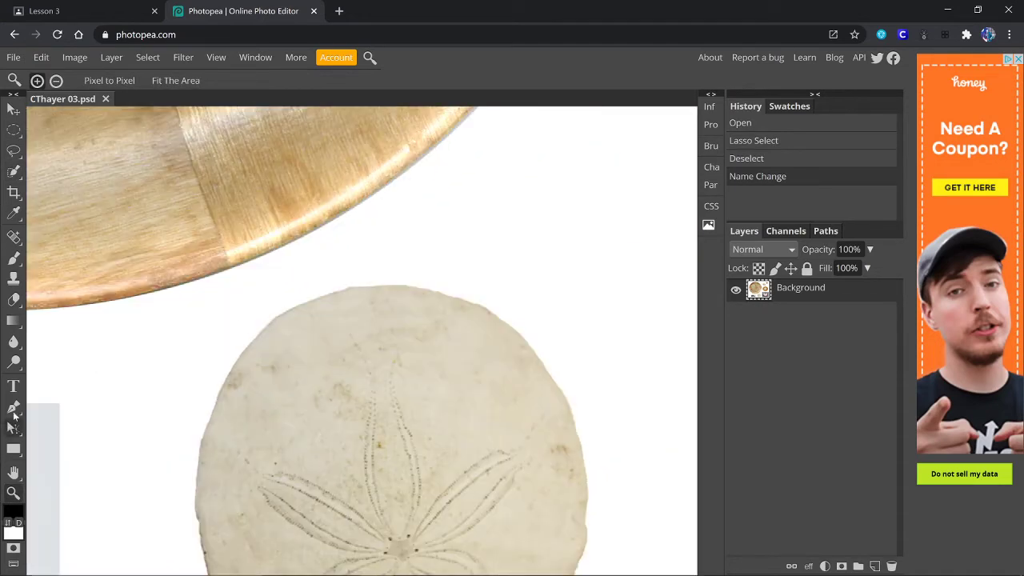
{"action": "left_click", "coordinate": [12, 473]}
{"action": "left_click_drag", "start_coordinate": [327, 489], "coordinate": [342, 340]}
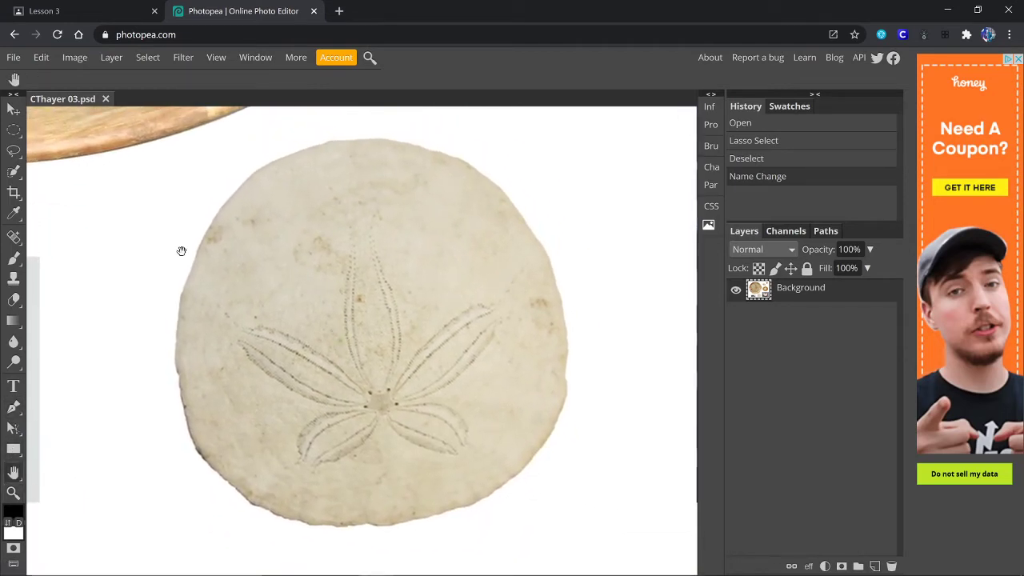
{"action": "left_click", "coordinate": [13, 172]}
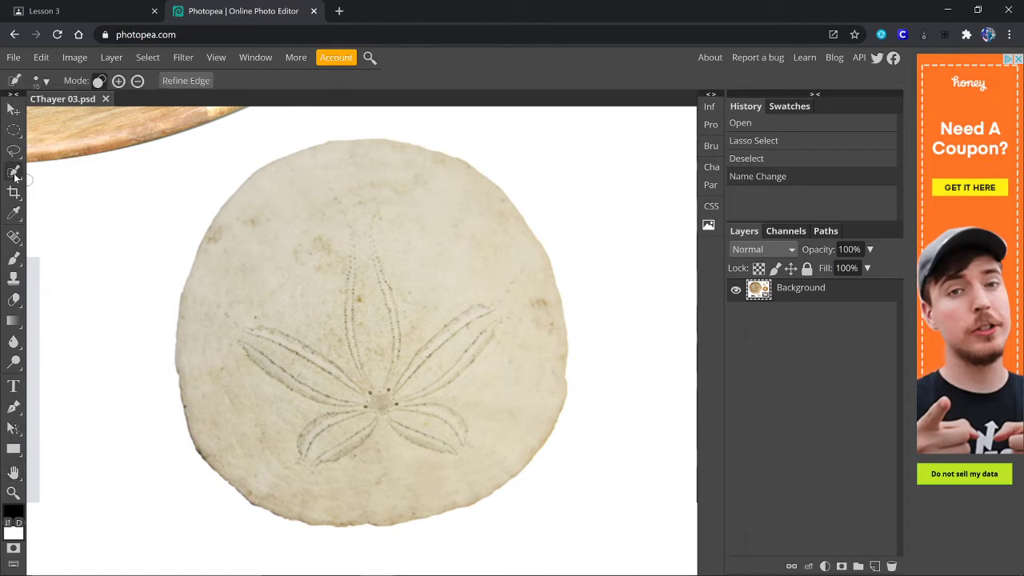
{"action": "right_click", "coordinate": [14, 174]}
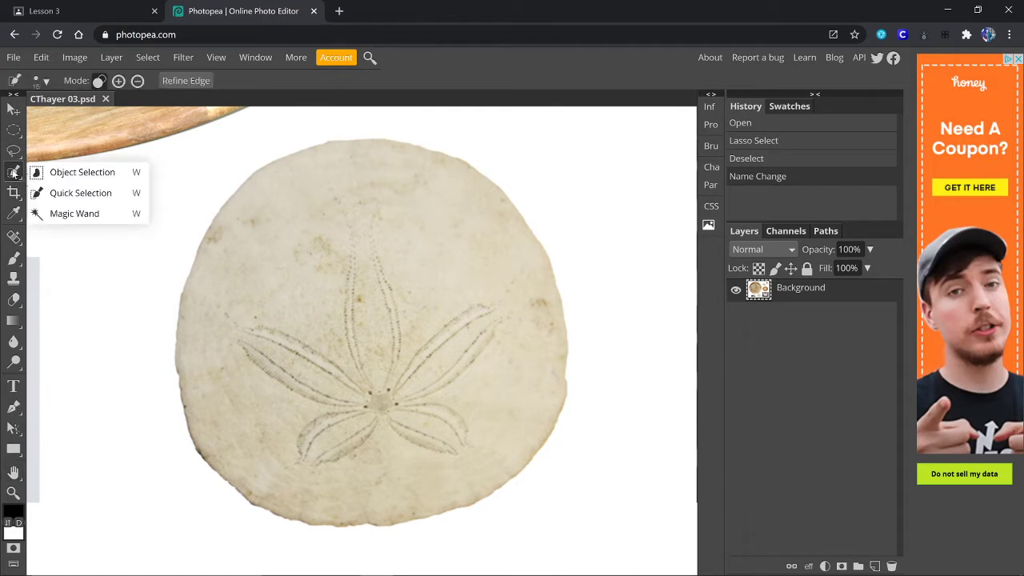
{"action": "left_click", "coordinate": [80, 195]}
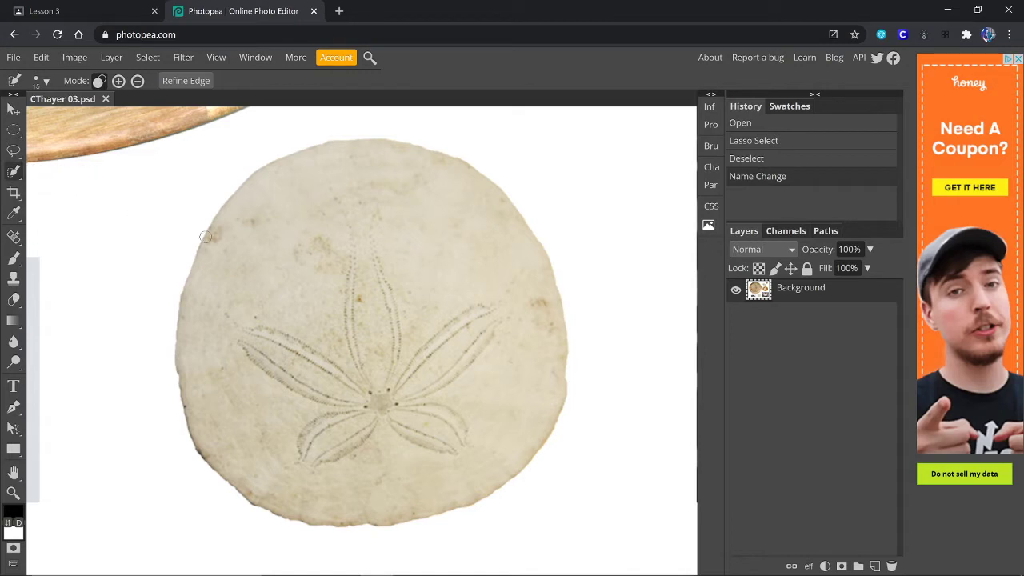
{"action": "left_click", "coordinate": [281, 193]}
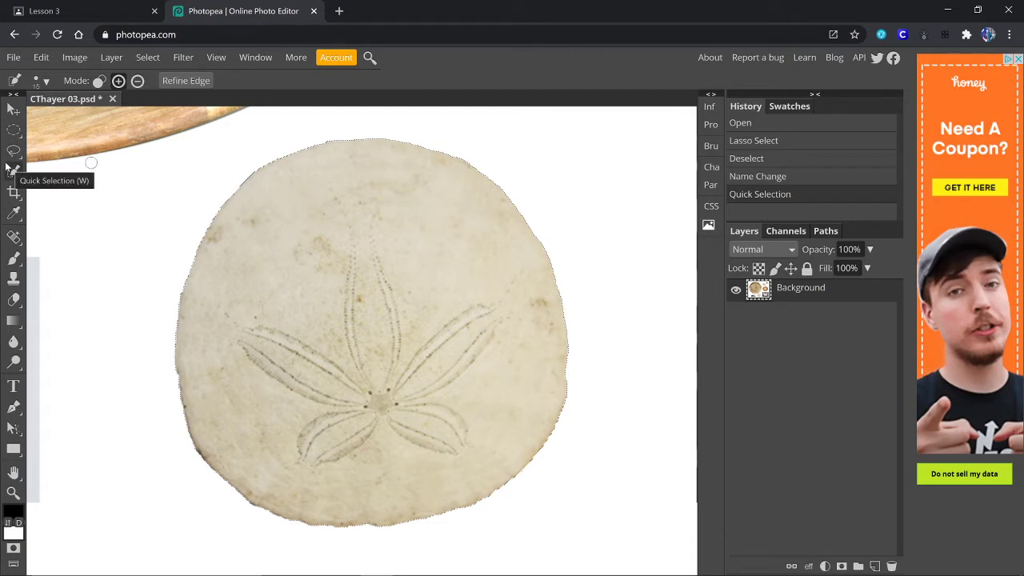
Step: Move the selected sand dollar onto the lower-left rim of the wooden plate, and deselect it
{"action": "key", "text": "ctrl+0"}
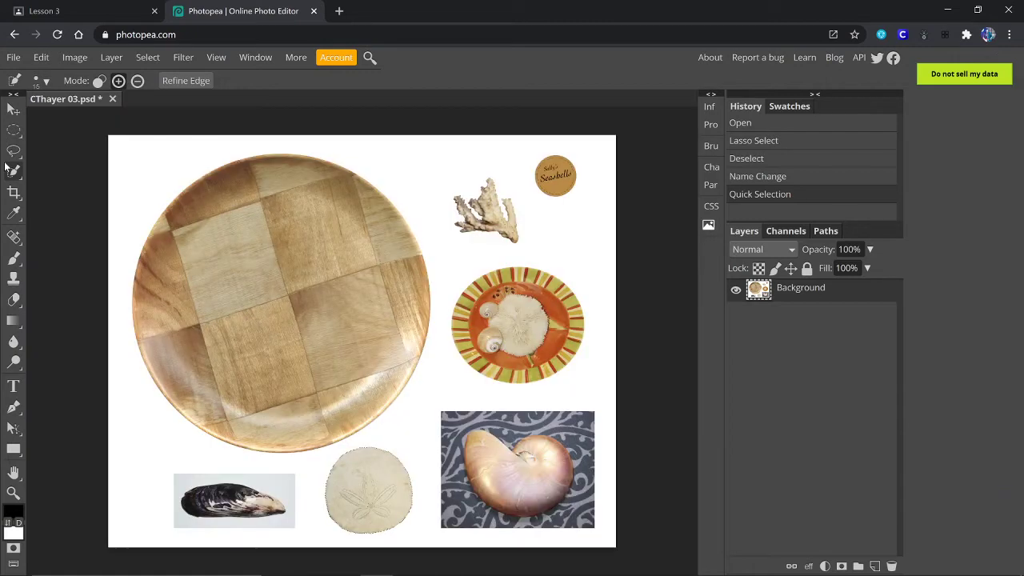
{"action": "left_click", "coordinate": [13, 110]}
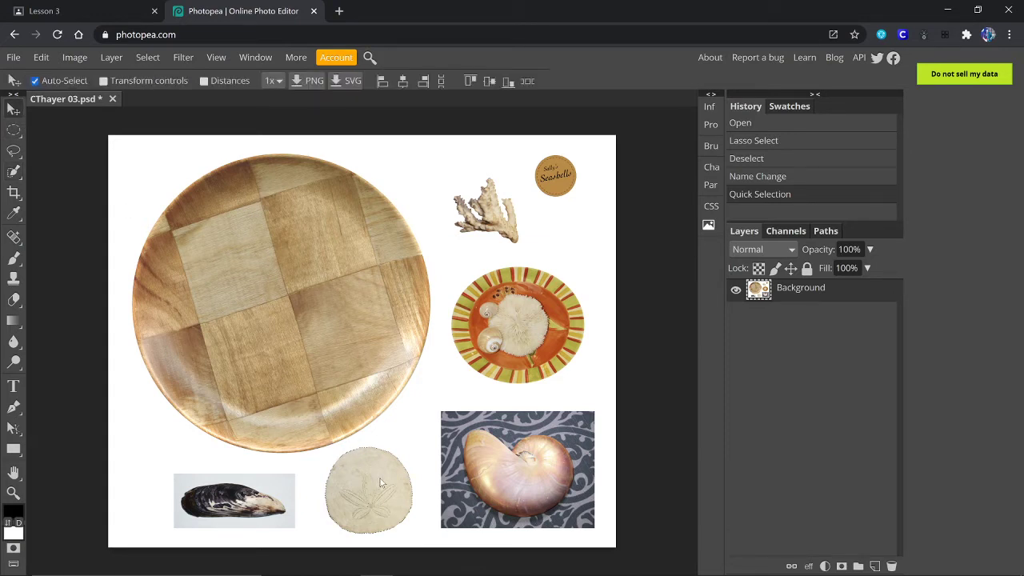
{"action": "left_click_drag", "start_coordinate": [381, 482], "coordinate": [175, 376]}
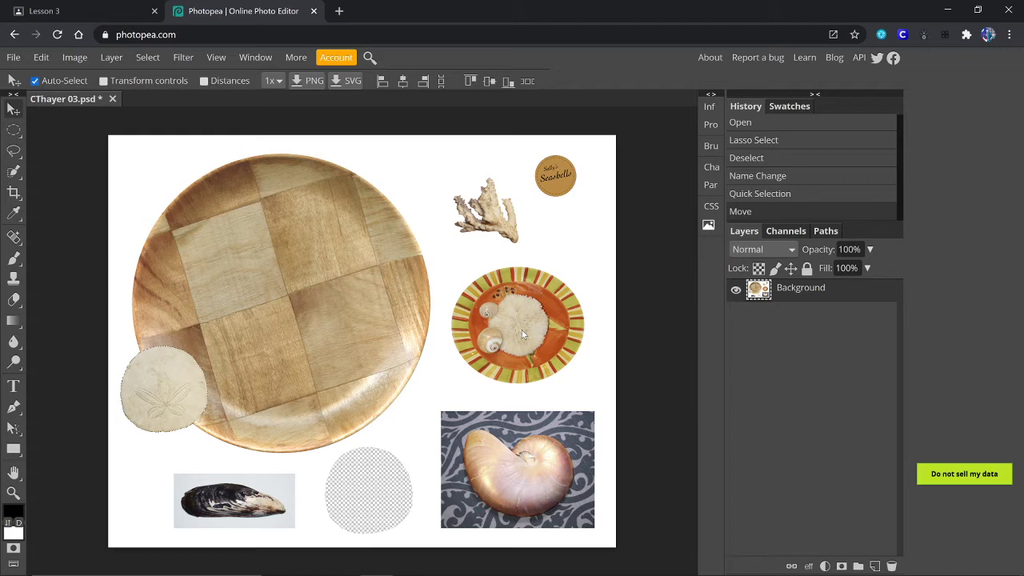
{"action": "key", "text": "ctrl+d"}
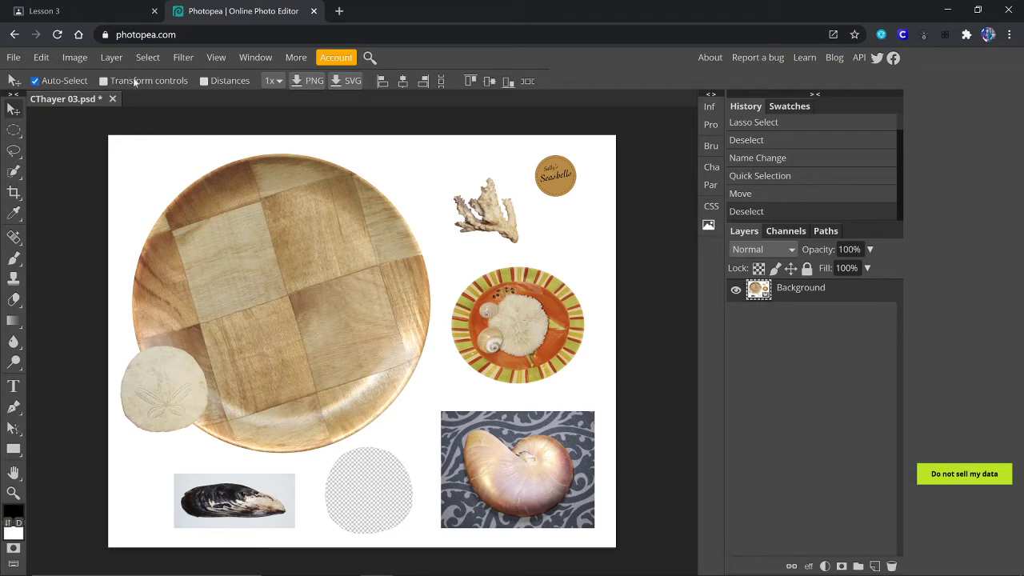
{"action": "key", "text": "ctrl+z"}
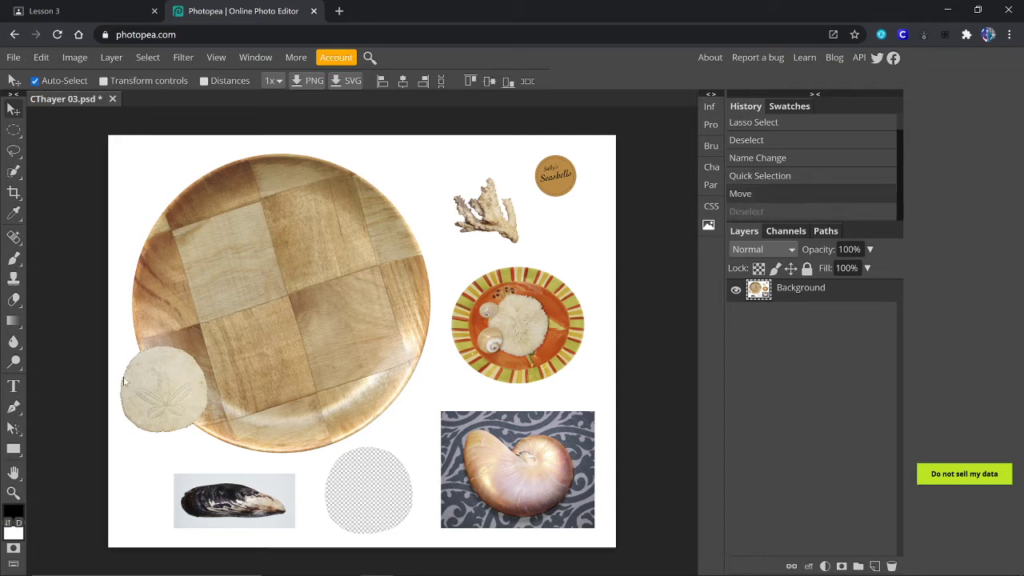
{"action": "left_click", "coordinate": [148, 59]}
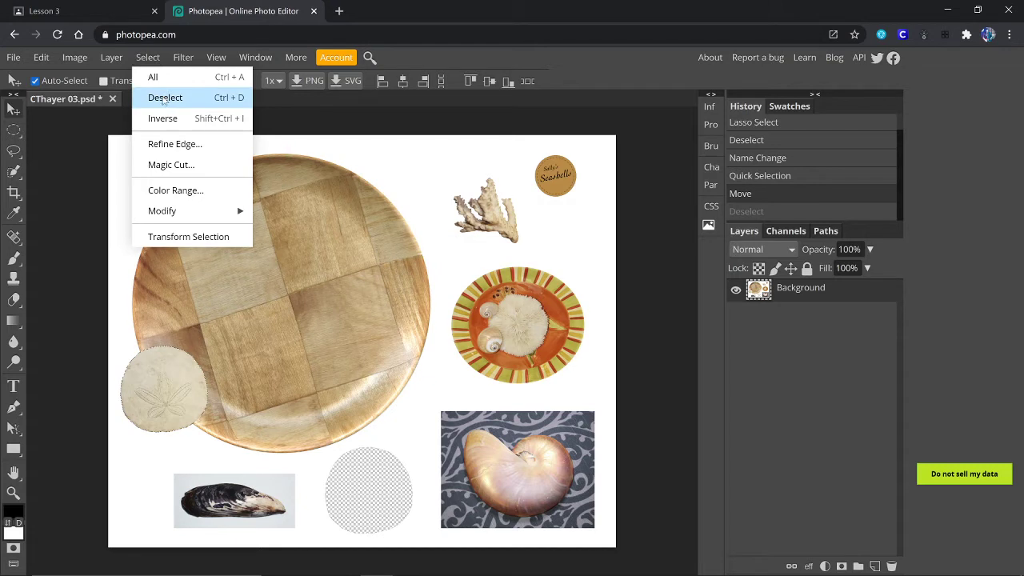
{"action": "left_click", "coordinate": [164, 99]}
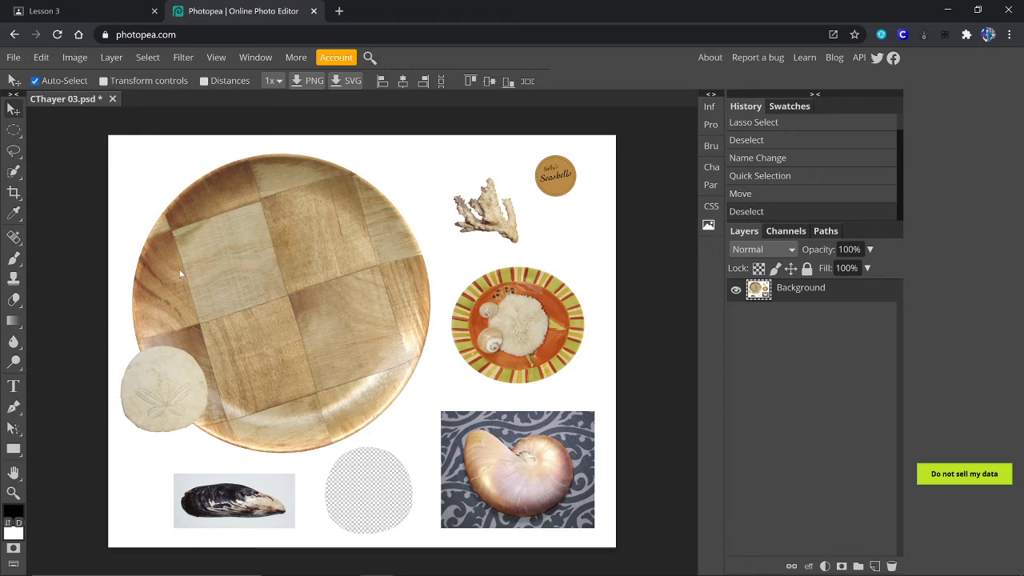
Step: Draw an elliptical selection with Ellipse Select over the striped orange plate that holds the shells
{"action": "left_click", "coordinate": [15, 131]}
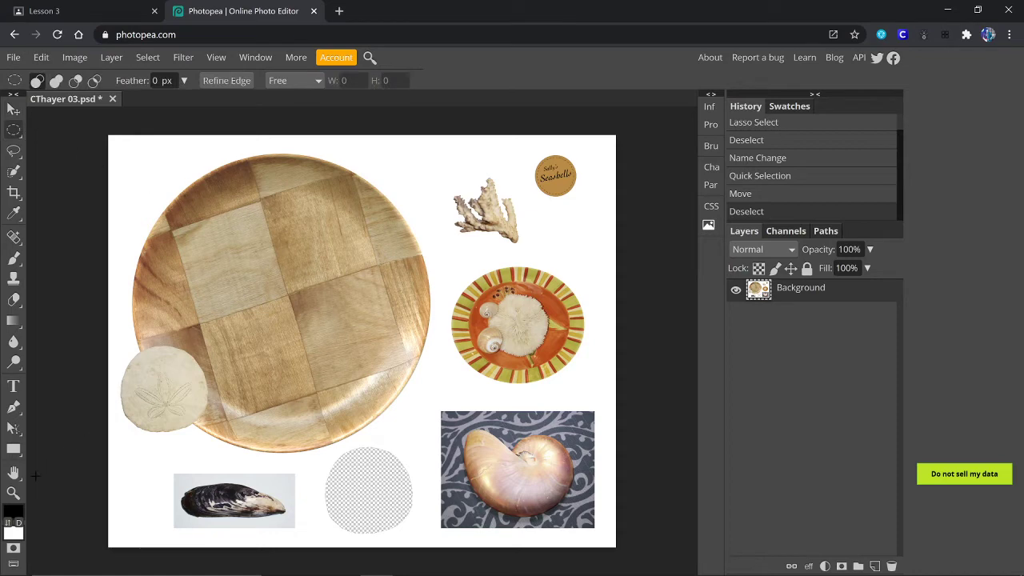
{"action": "left_click", "coordinate": [13, 493]}
{"action": "scroll", "coordinate": [522, 336], "scroll_direction": "down", "scroll_amount": 5}
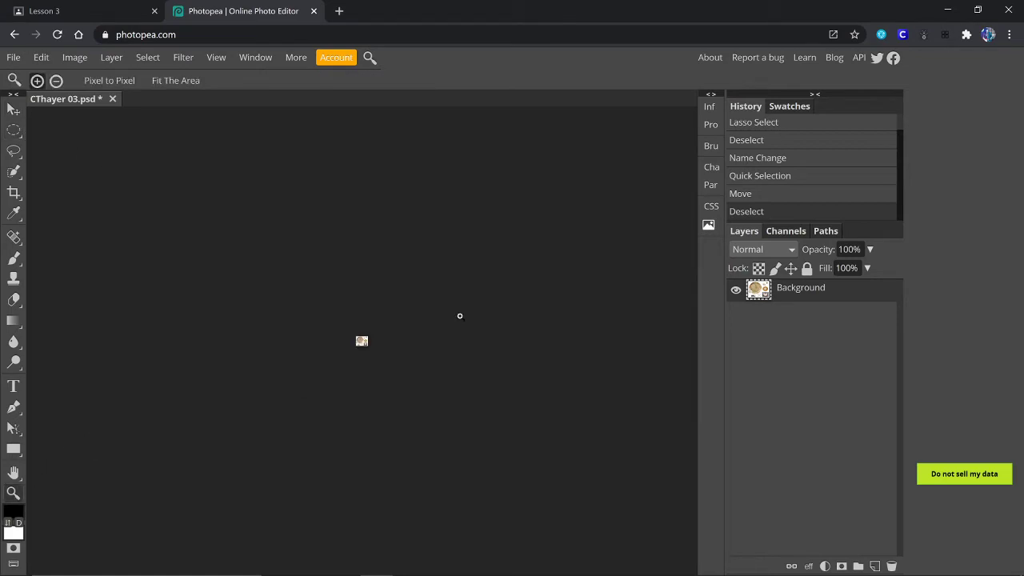
{"action": "scroll", "coordinate": [480, 344], "scroll_direction": "up", "scroll_amount": 8}
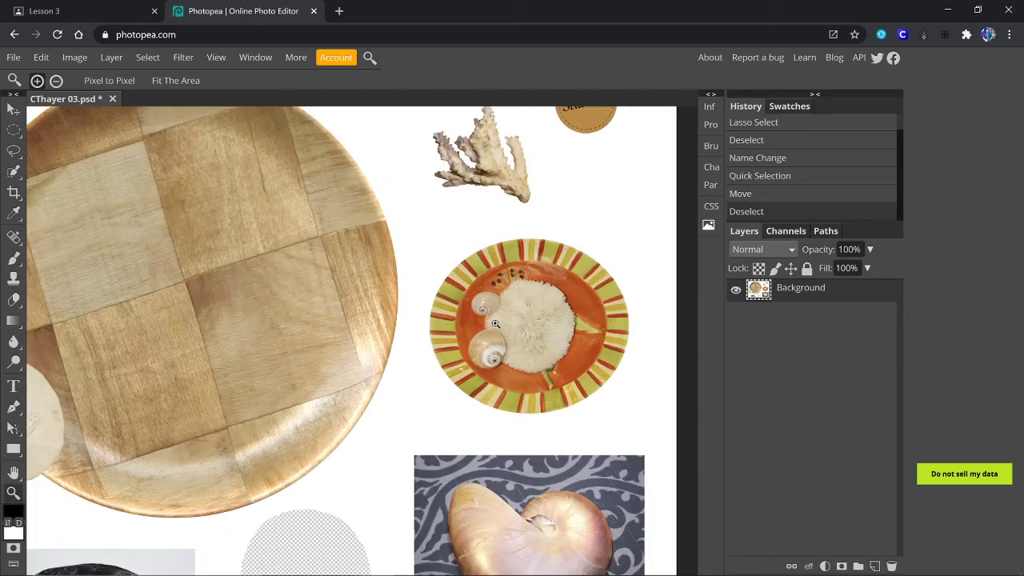
{"action": "left_click", "coordinate": [495, 324]}
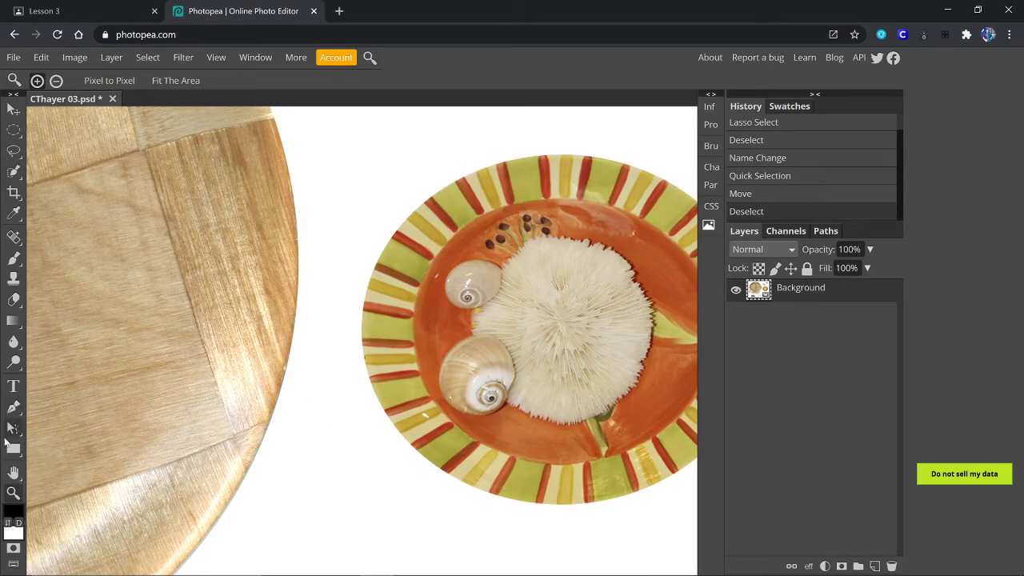
{"action": "left_click", "coordinate": [13, 473]}
{"action": "left_click_drag", "start_coordinate": [564, 326], "coordinate": [480, 357]}
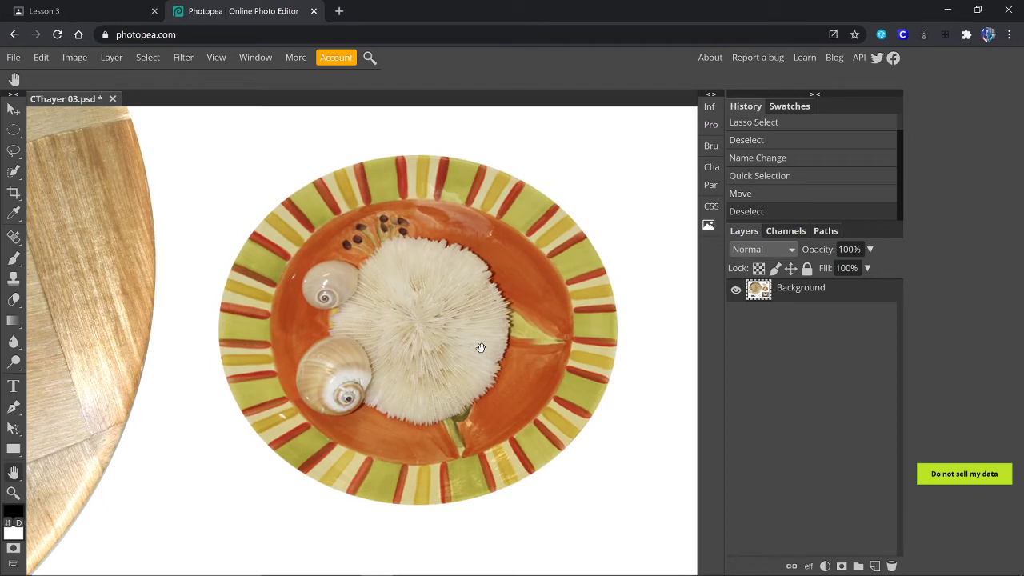
{"action": "left_click", "coordinate": [13, 129]}
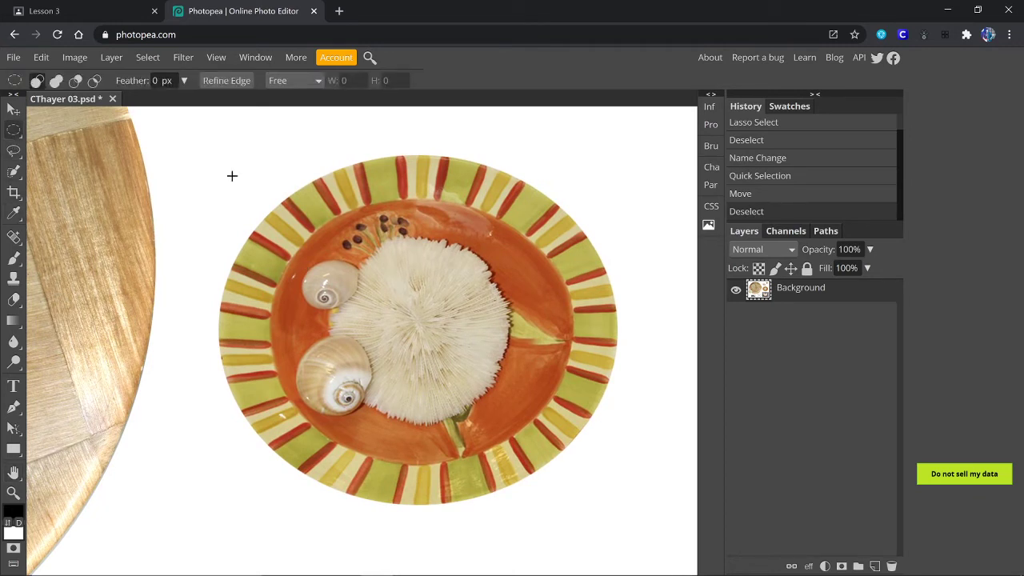
{"action": "left_click_drag", "start_coordinate": [238, 182], "coordinate": [608, 488]}
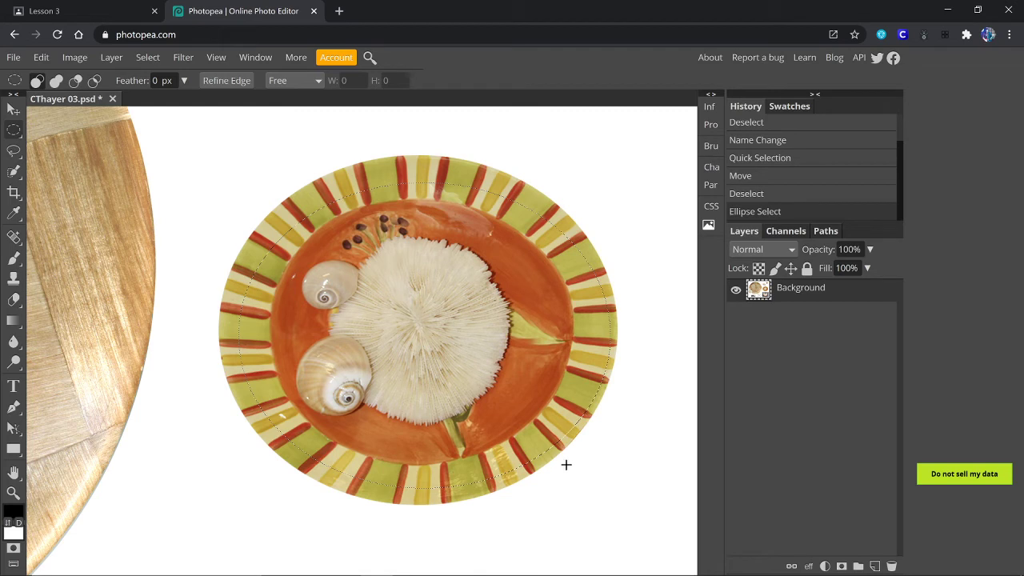
Step: Transform the elliptical selection to about 104% width and 111% height, and nudge it to fit just inside the striped plate's rim
{"action": "left_click", "coordinate": [141, 57]}
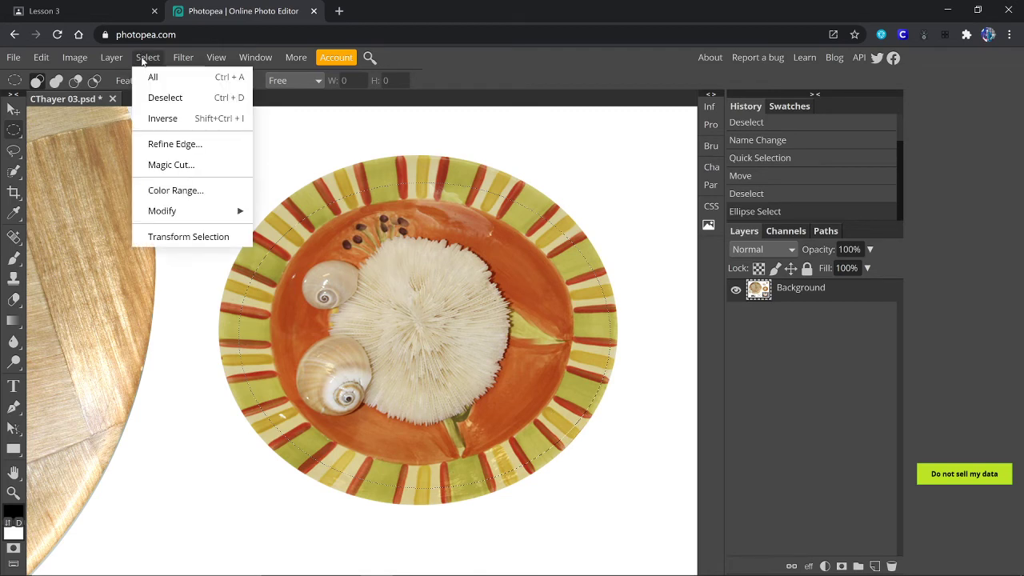
{"action": "left_click", "coordinate": [179, 237]}
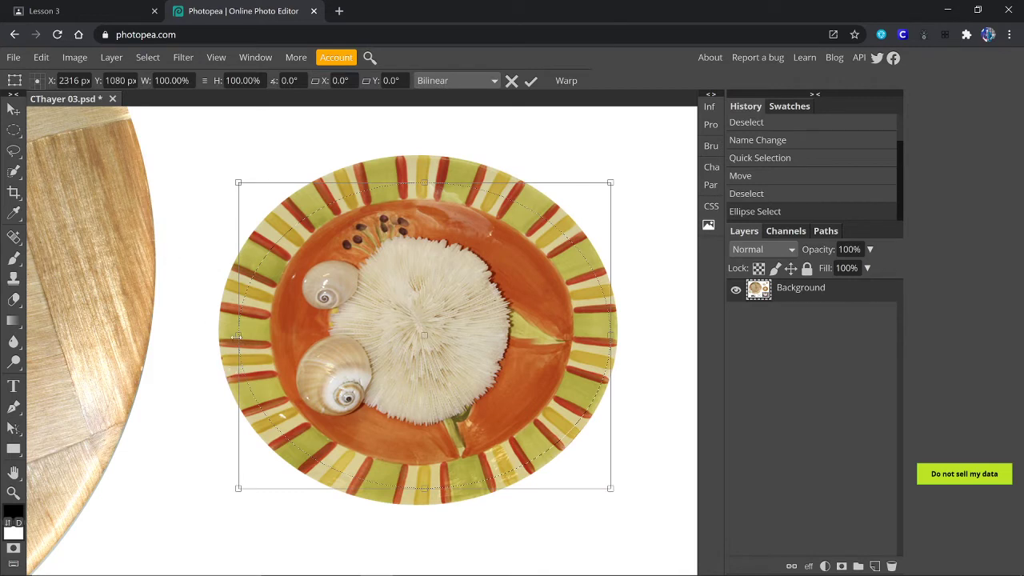
{"action": "left_click_drag", "start_coordinate": [237, 337], "coordinate": [224, 340]}
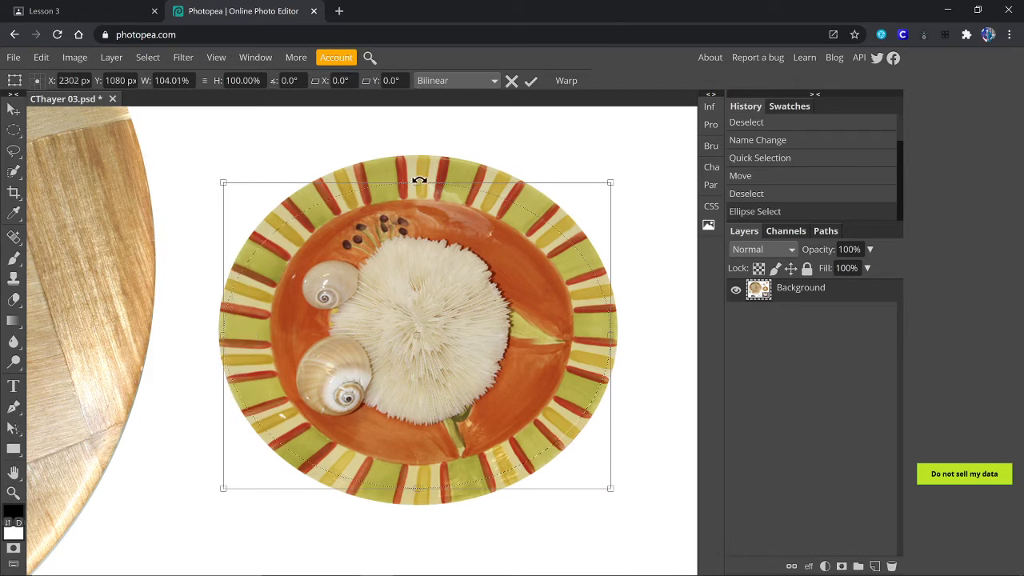
{"action": "left_click_drag", "start_coordinate": [418, 181], "coordinate": [424, 164]}
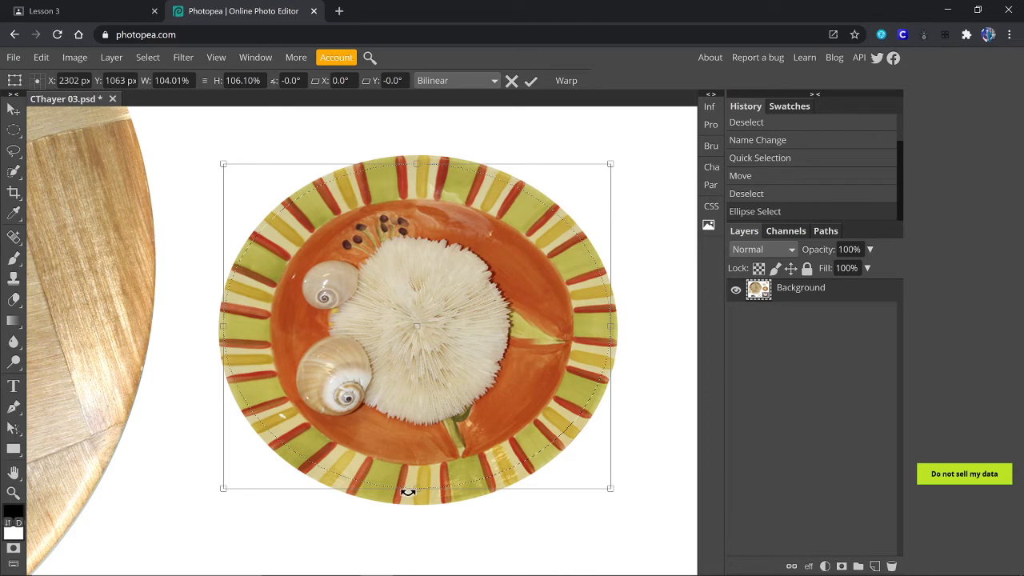
{"action": "left_click_drag", "start_coordinate": [416, 487], "coordinate": [416, 500]}
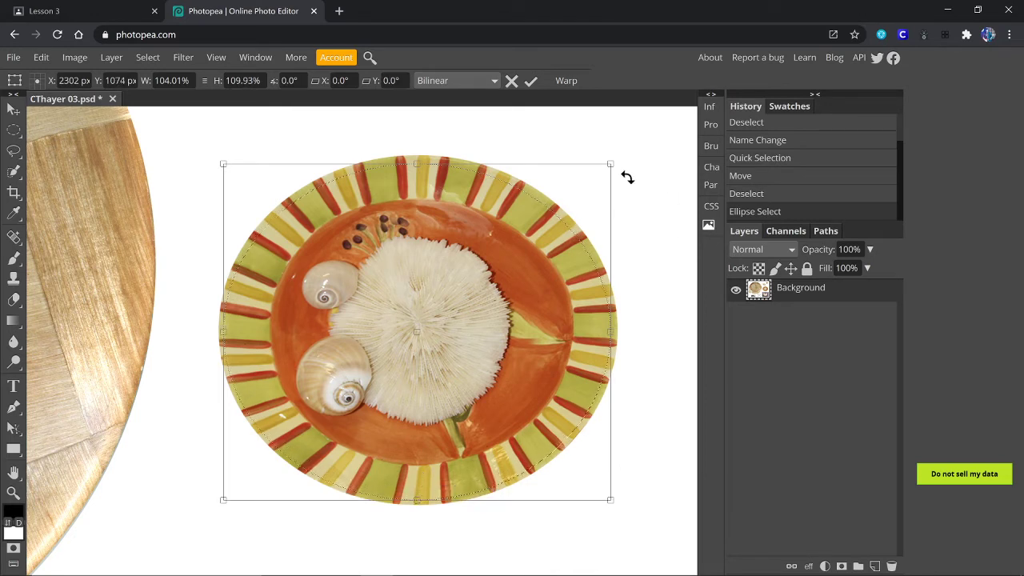
{"action": "left_click_drag", "start_coordinate": [416, 164], "coordinate": [416, 161]}
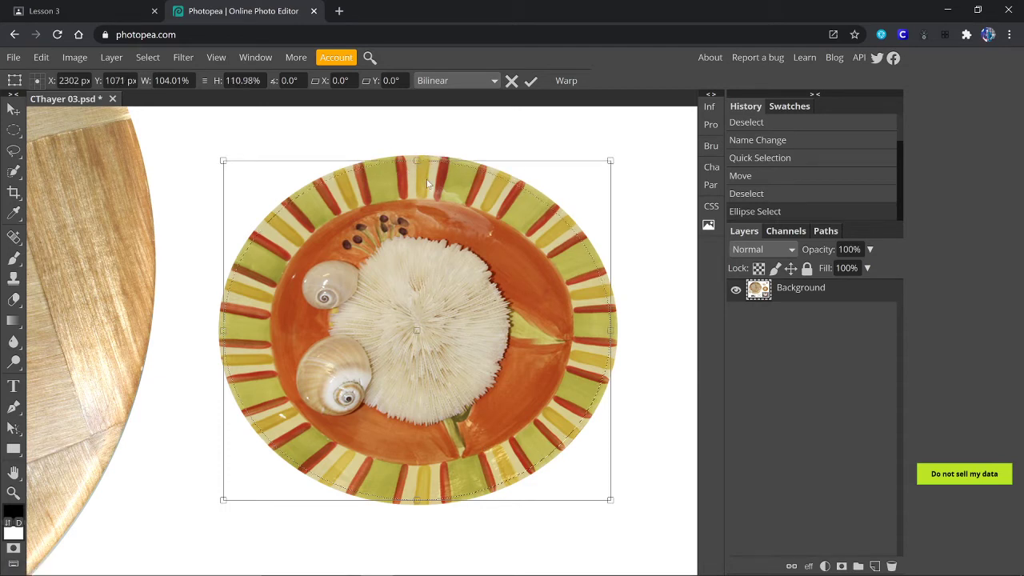
{"action": "key", "text": "Right"}
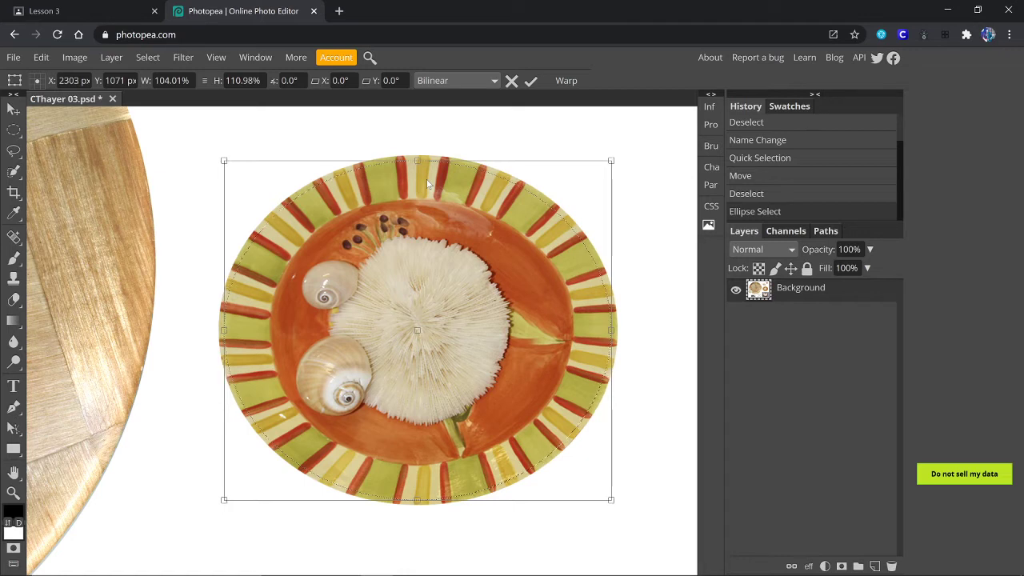
{"action": "key", "text": "Right"}
{"action": "key", "text": "Down"}
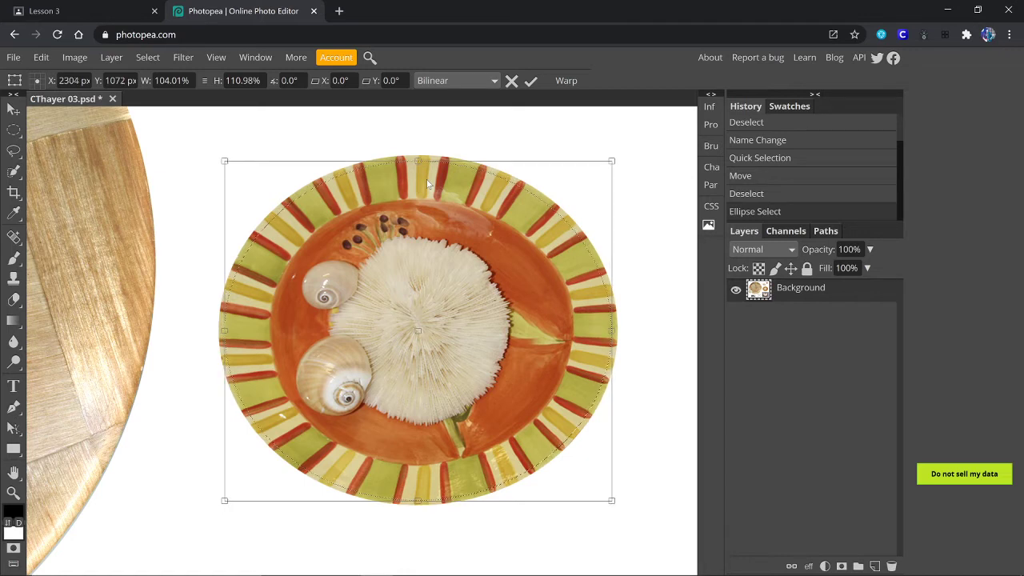
{"action": "key", "text": "Left"}
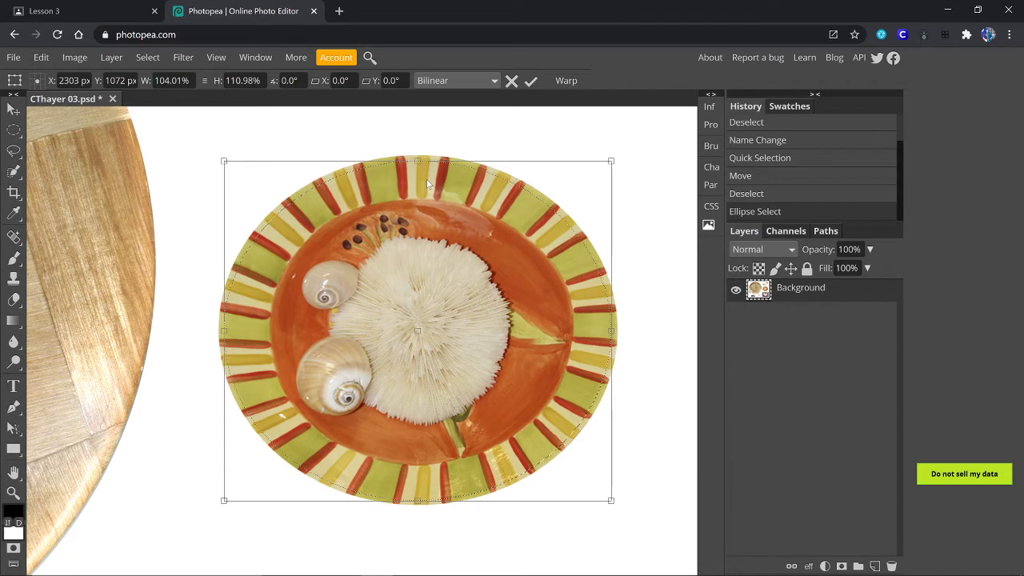
{"action": "key", "text": "Up"}
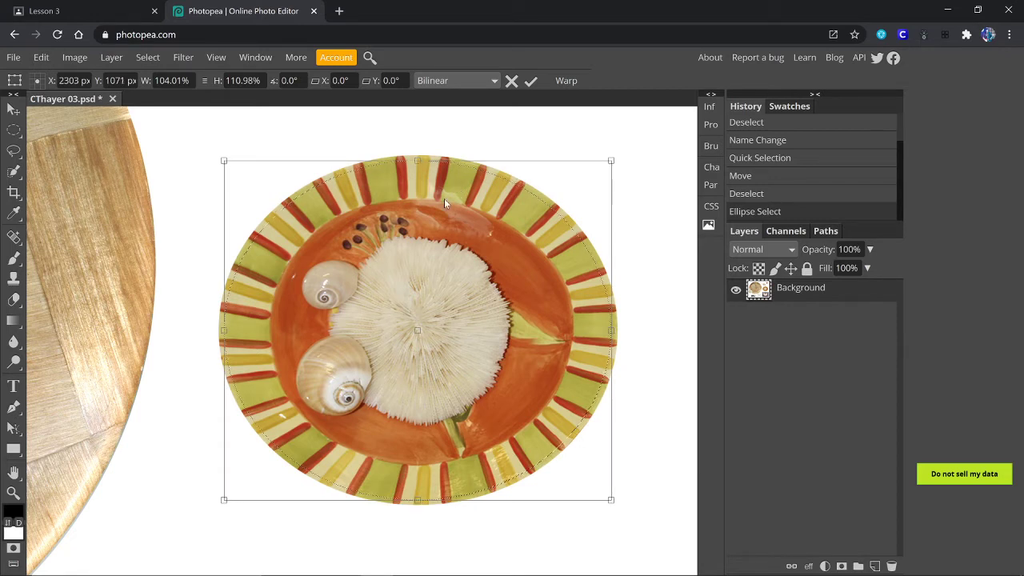
{"action": "key", "text": "Return"}
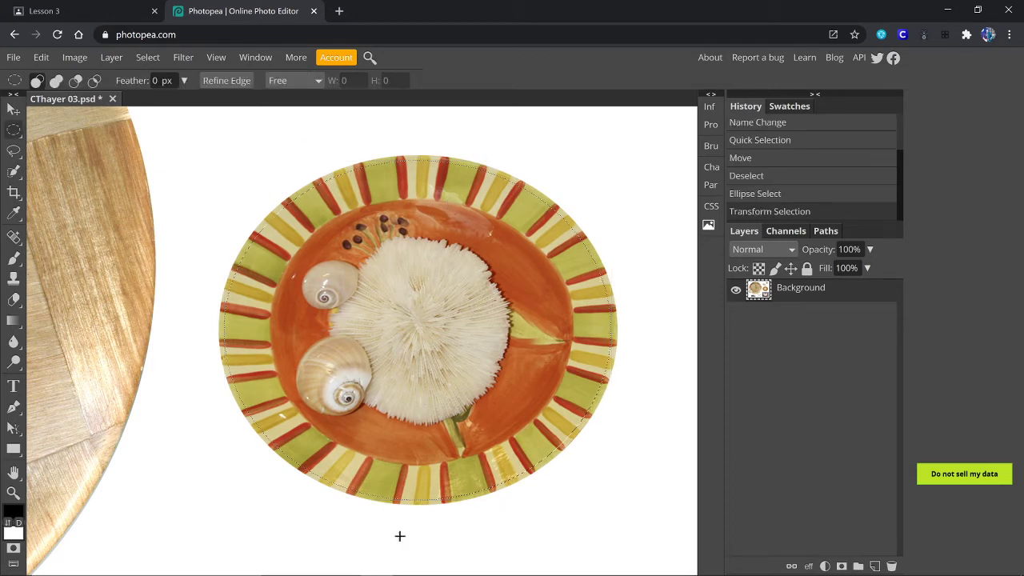
Step: Move the selected striped plate onto the left edge of the wooden plate, above the sand dollar
{"action": "left_click", "coordinate": [13, 109]}
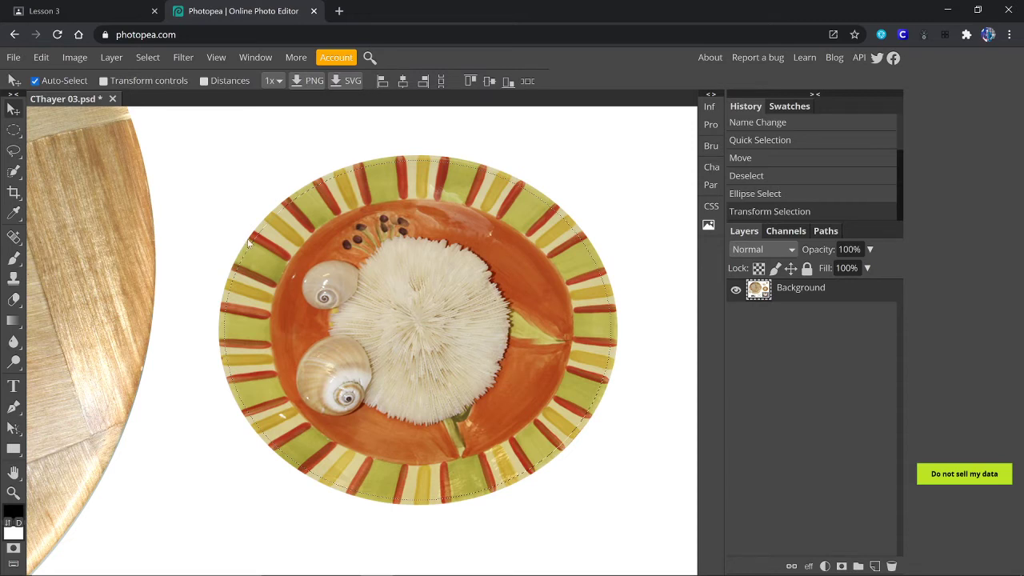
{"action": "key", "text": "ctrl+0"}
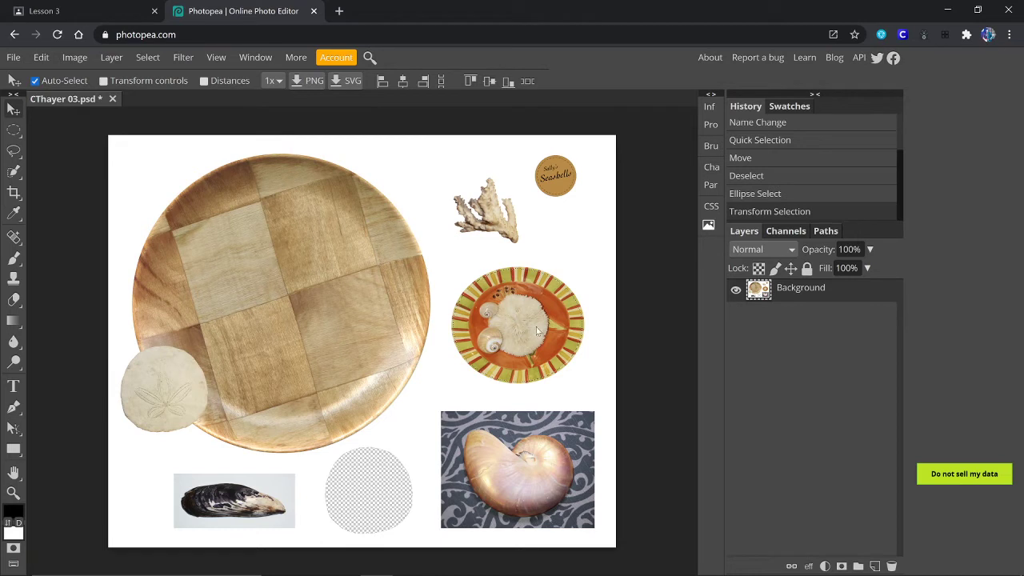
{"action": "left_click_drag", "start_coordinate": [529, 330], "coordinate": [216, 281]}
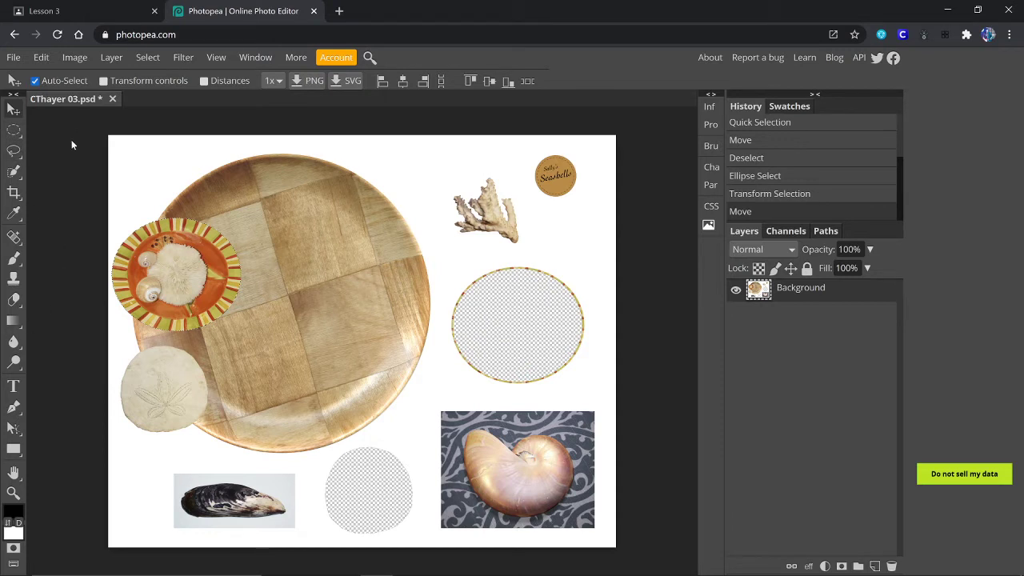
Step: Save the document as a PSD and dismiss the browser's download notice
{"action": "left_click", "coordinate": [14, 58]}
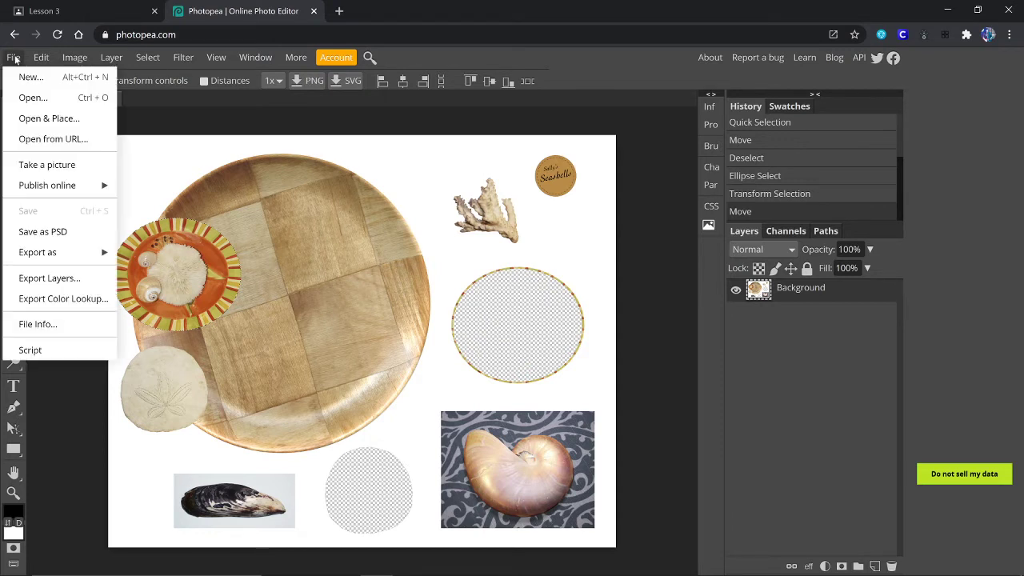
{"action": "left_click", "coordinate": [44, 233]}
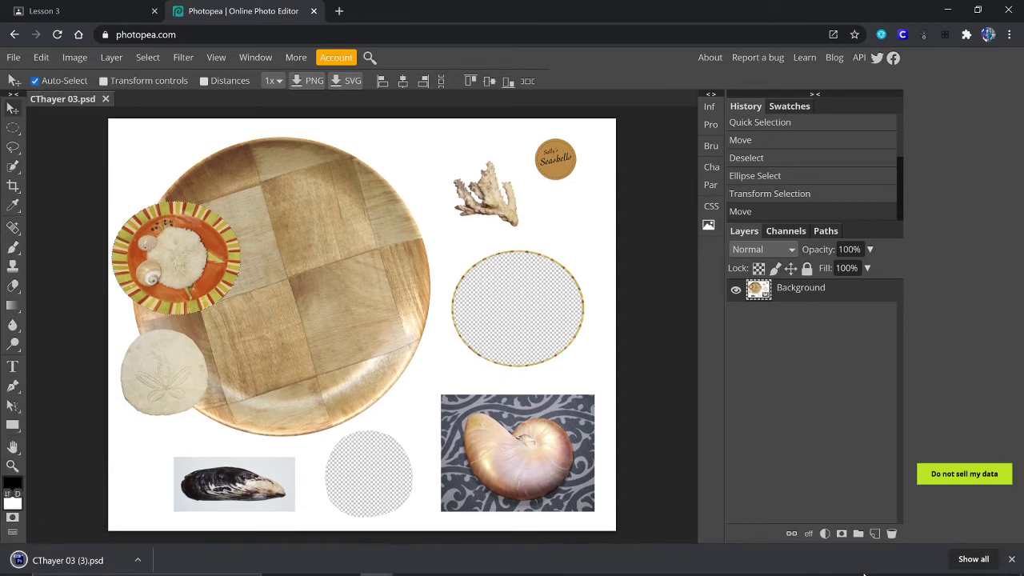
{"action": "left_click", "coordinate": [1010, 559]}
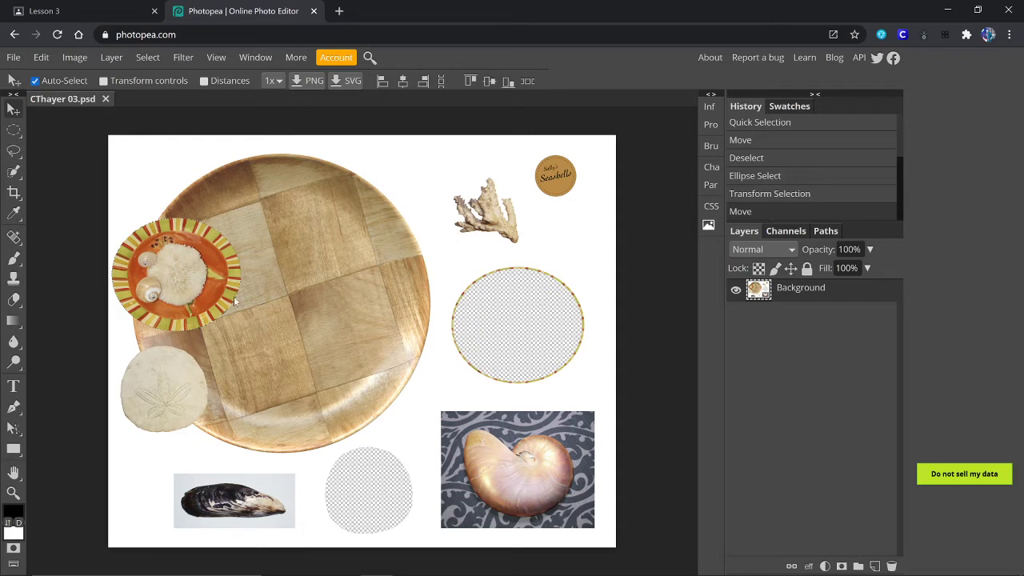
Step: Scale the selected striped plate proportionally to about 87% with the transform controls, turn those controls off, and deselect it
{"action": "left_click", "coordinate": [103, 81]}
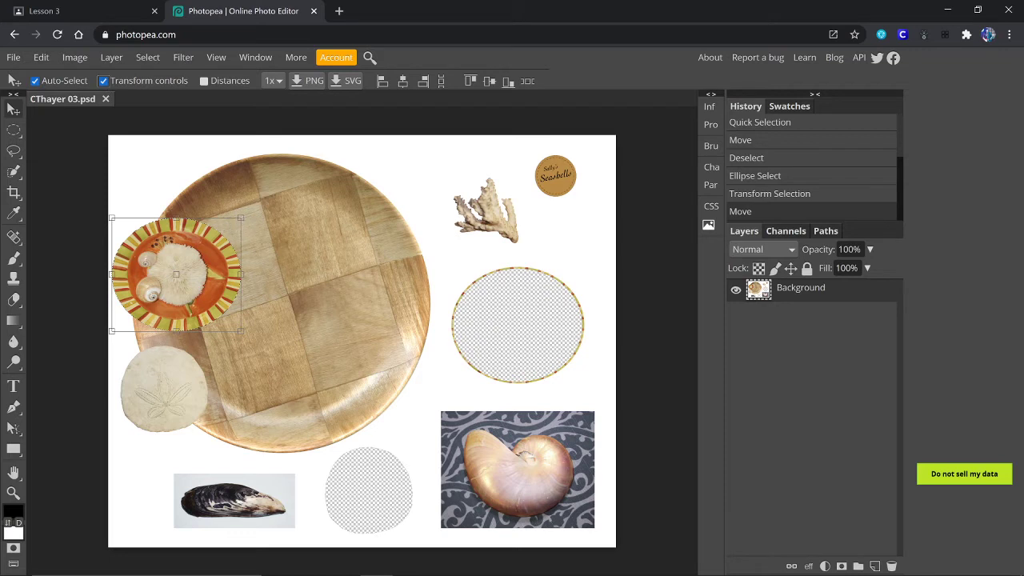
{"action": "left_click", "coordinate": [239, 223]}
{"action": "left_click_drag", "start_coordinate": [240, 224], "coordinate": [223, 242]}
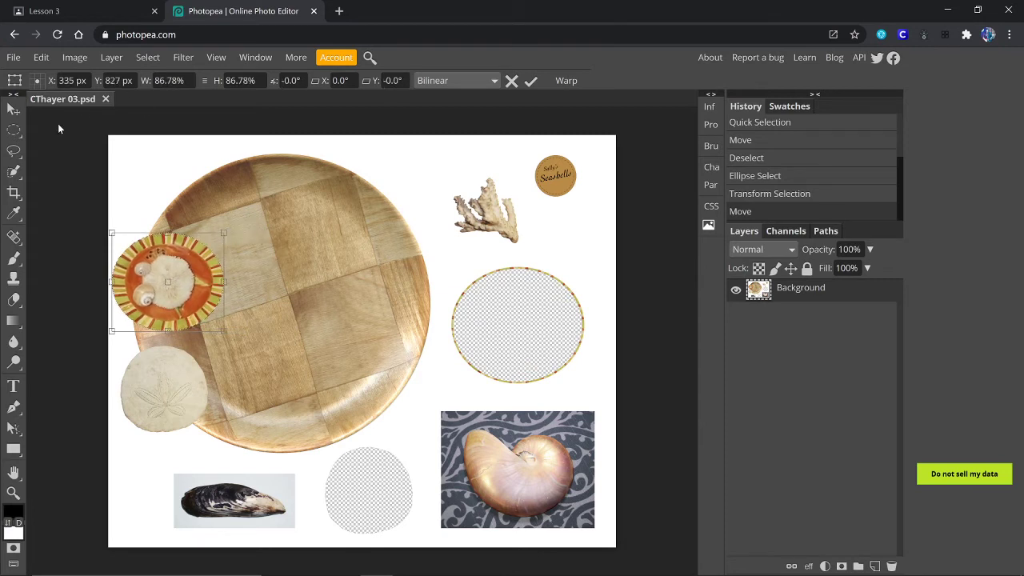
{"action": "left_click", "coordinate": [14, 109]}
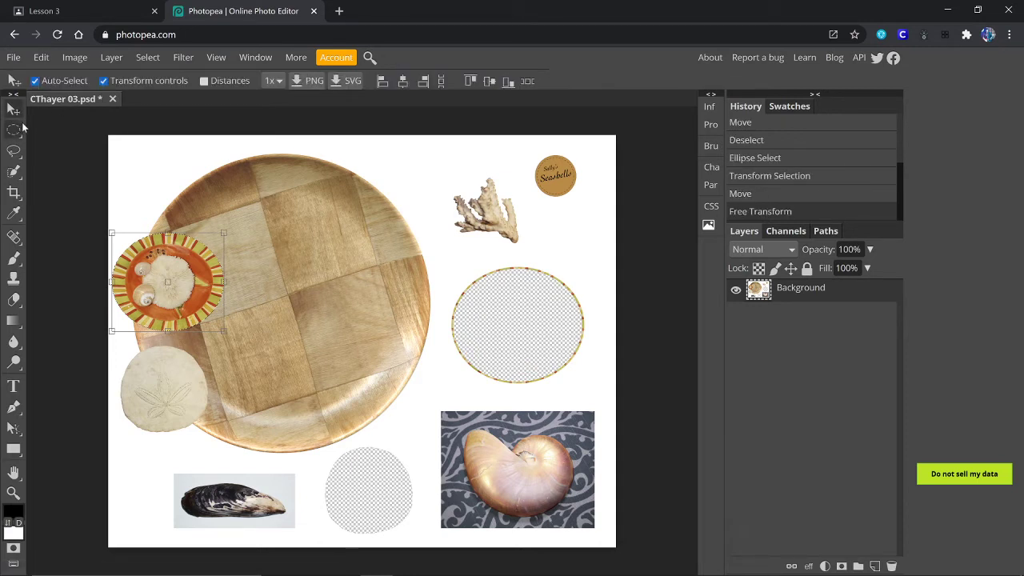
{"action": "left_click", "coordinate": [103, 82]}
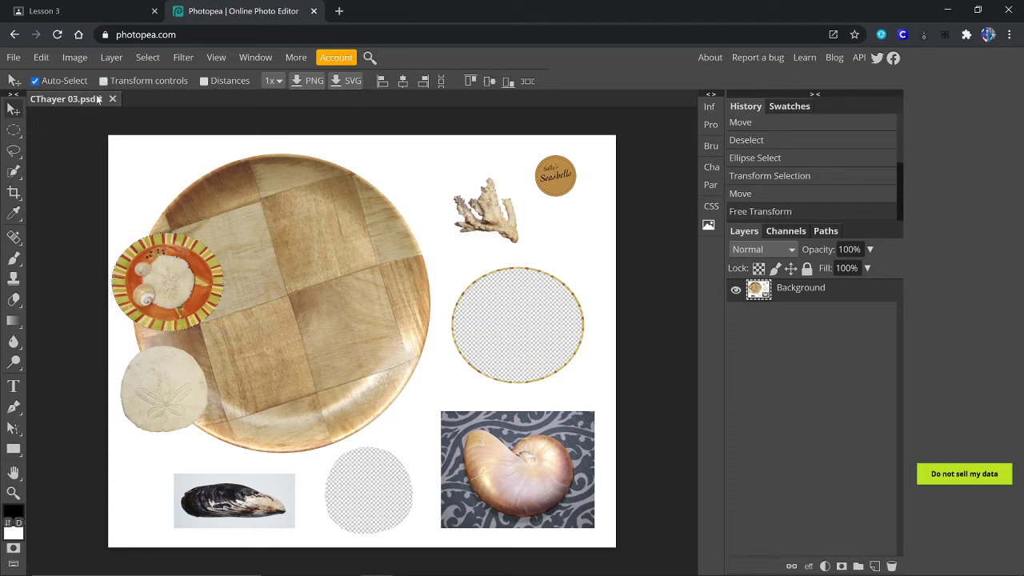
{"action": "key", "text": "ctrl+d"}
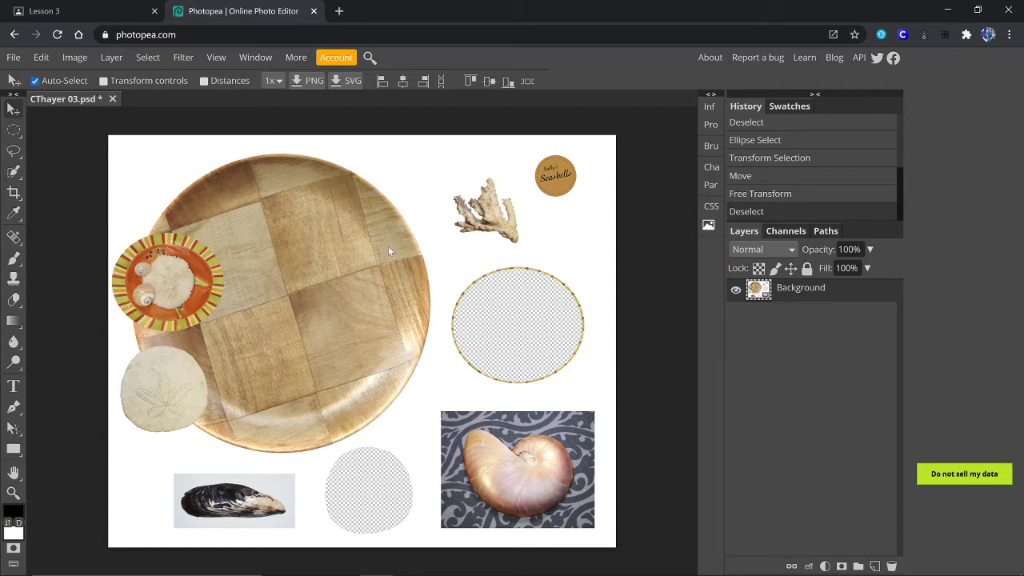
Step: Try to select the round Seashells badge with a circular selection drawn from its centre, and shift the selection slightly
{"action": "left_click", "coordinate": [14, 131]}
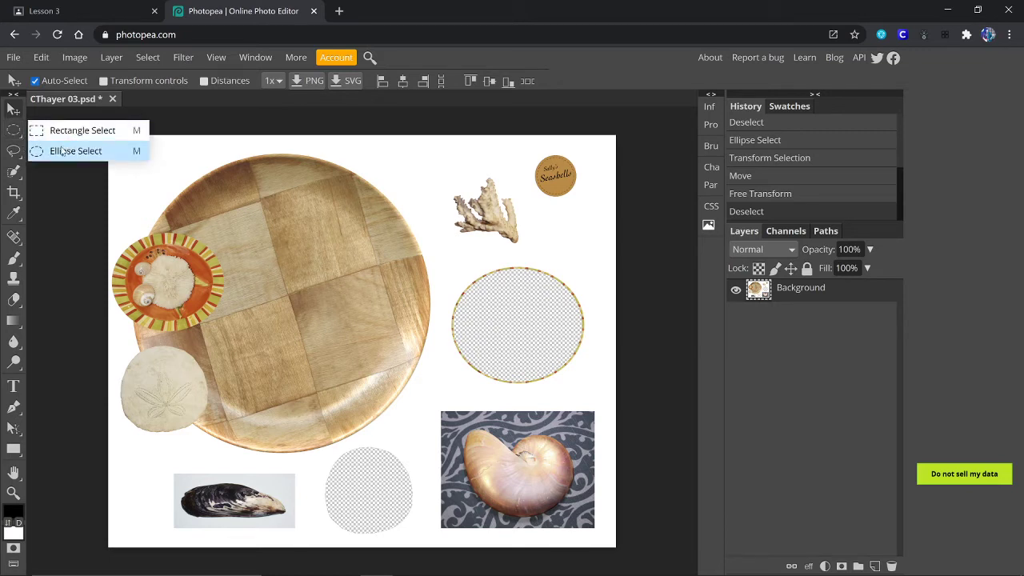
{"action": "left_click", "coordinate": [74, 151]}
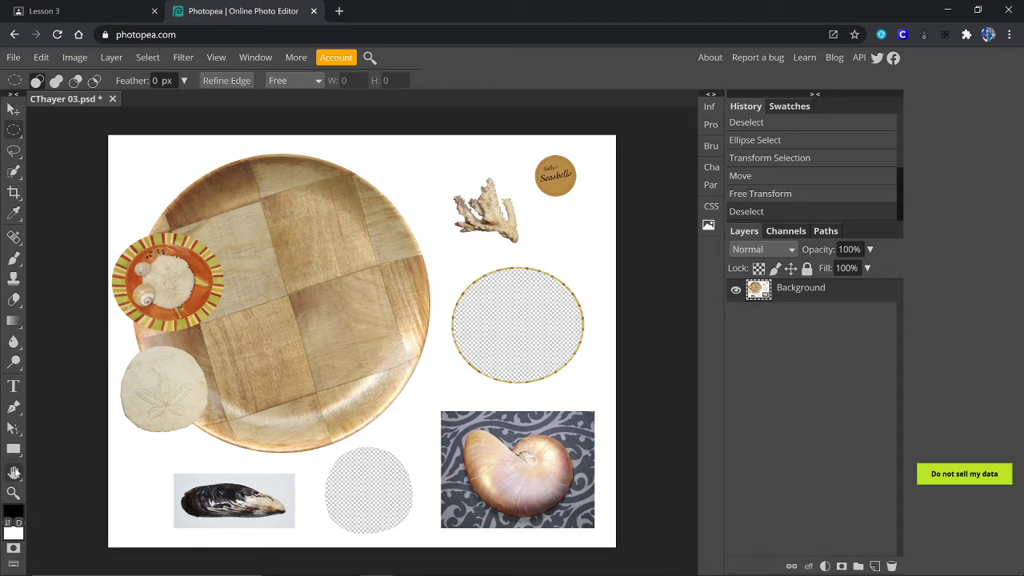
{"action": "left_click", "coordinate": [14, 494]}
{"action": "left_click", "coordinate": [569, 175]}
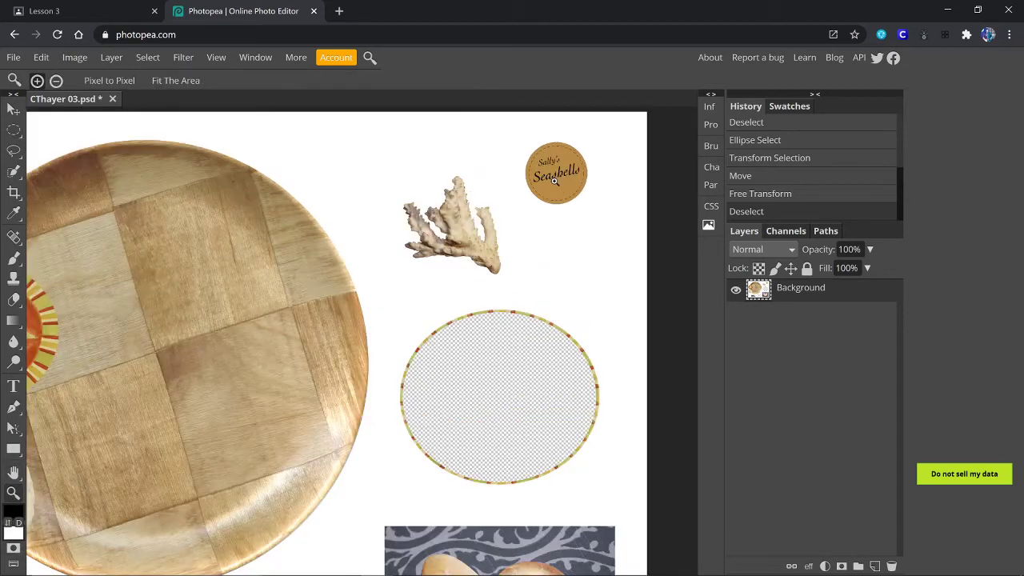
{"action": "left_click", "coordinate": [569, 174]}
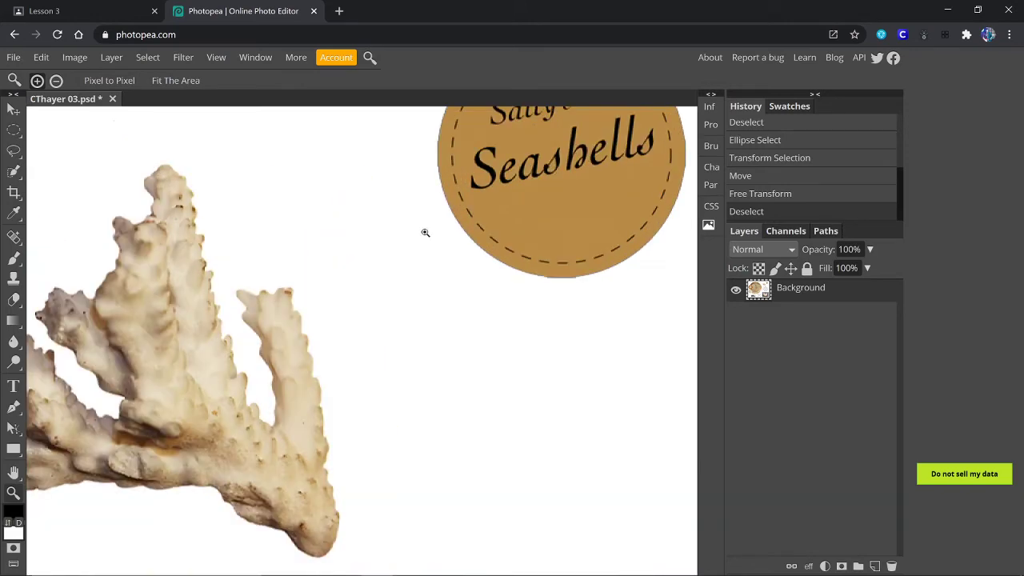
{"action": "left_click", "coordinate": [14, 472]}
{"action": "left_click_drag", "start_coordinate": [611, 192], "coordinate": [464, 361]}
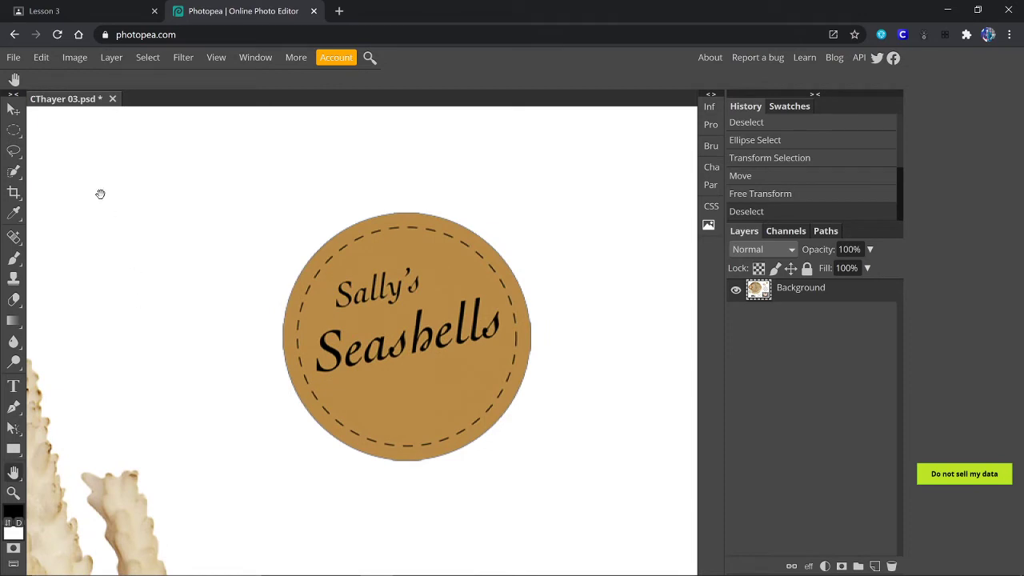
{"action": "left_click", "coordinate": [12, 132]}
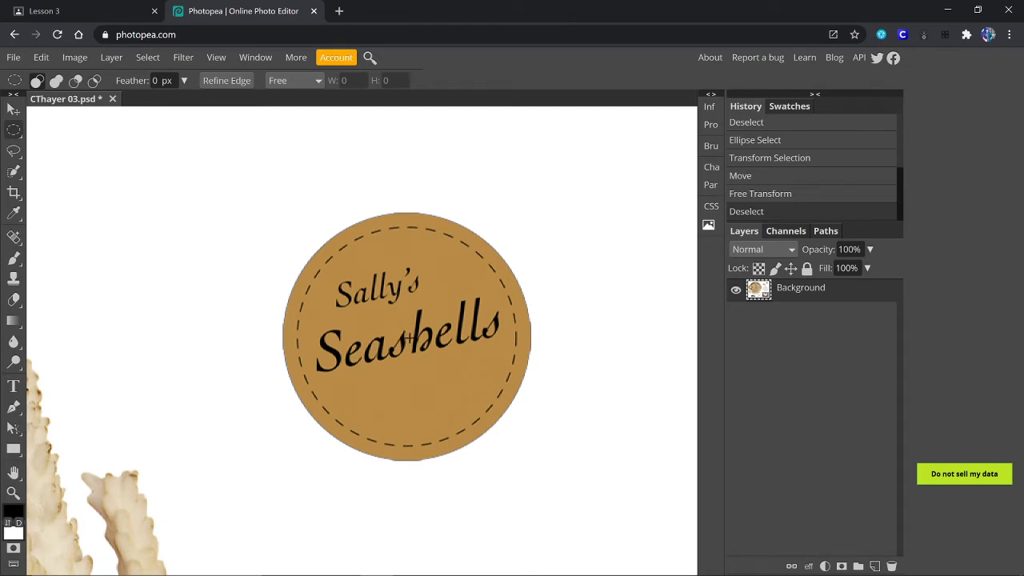
{"action": "key", "text": "shift"}
{"action": "key", "text": "shift+alt"}
{"action": "left_click_drag", "start_coordinate": [408, 338], "coordinate": [573, 456]}
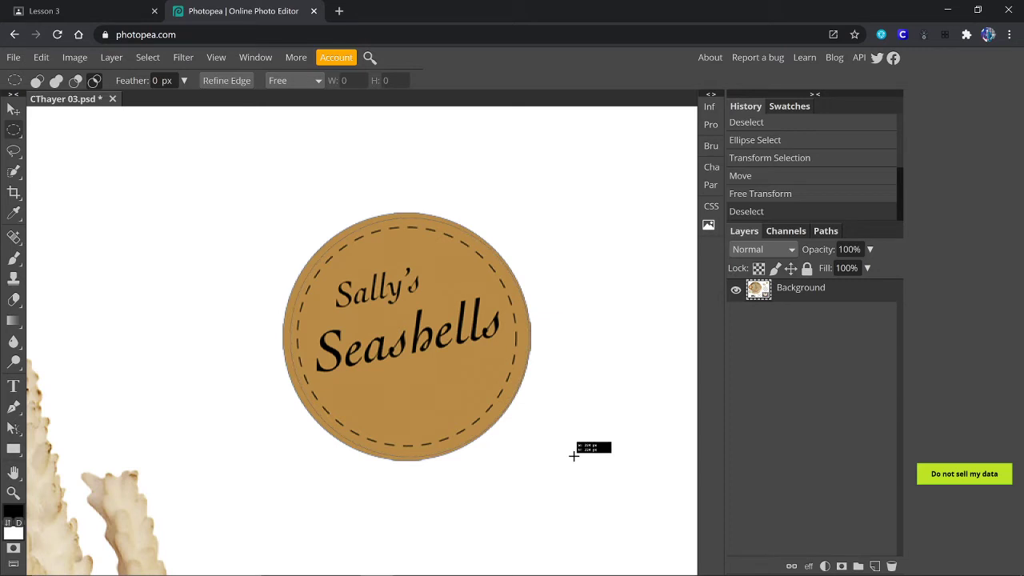
{"action": "left_click_drag", "start_coordinate": [573, 456], "coordinate": [574, 456]}
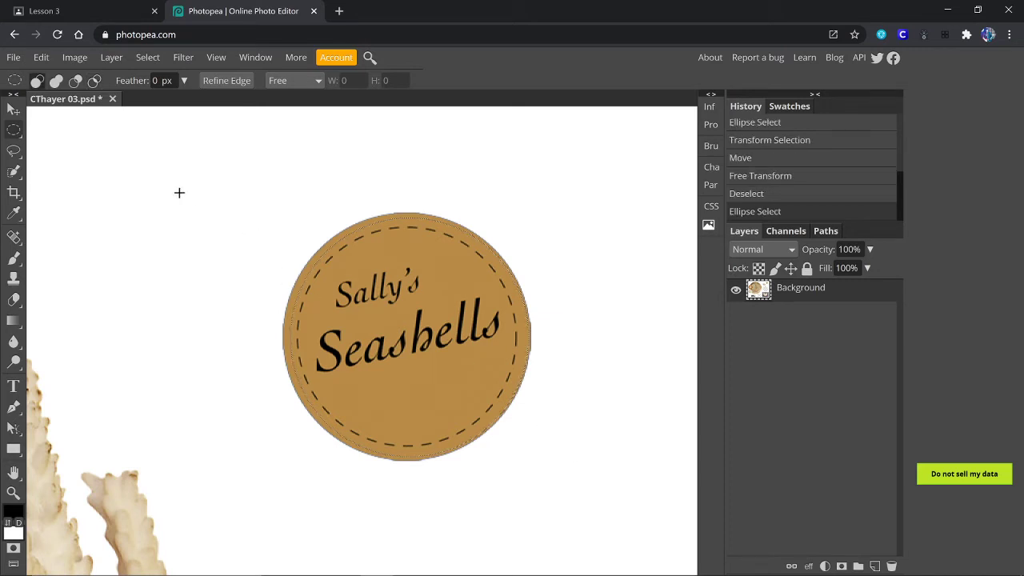
{"action": "left_click", "coordinate": [405, 364]}
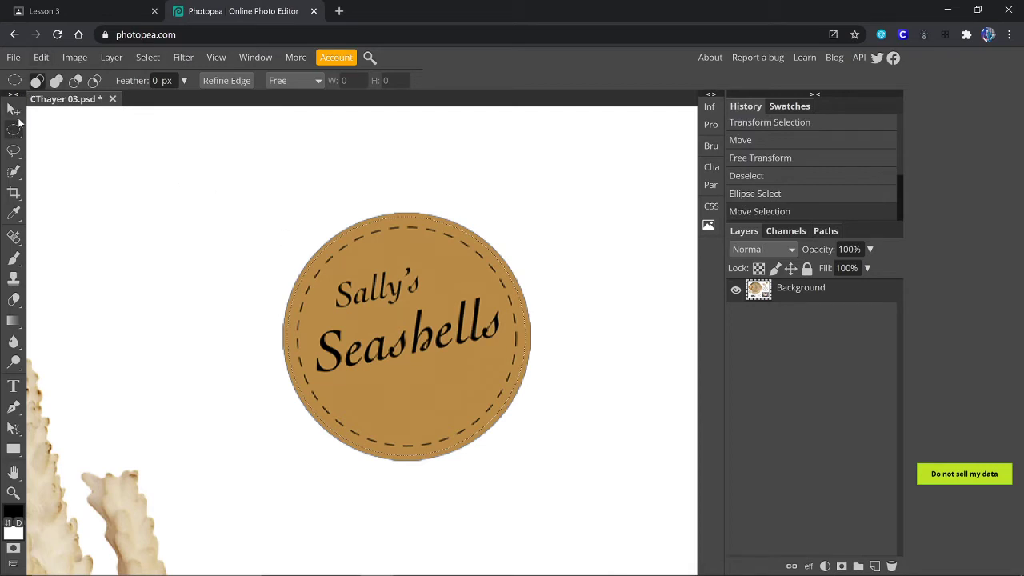
Step: Try to scale the selected Seashells badge to about 102% and nudge it left, and undo back to before it was selected
{"action": "left_click", "coordinate": [14, 110]}
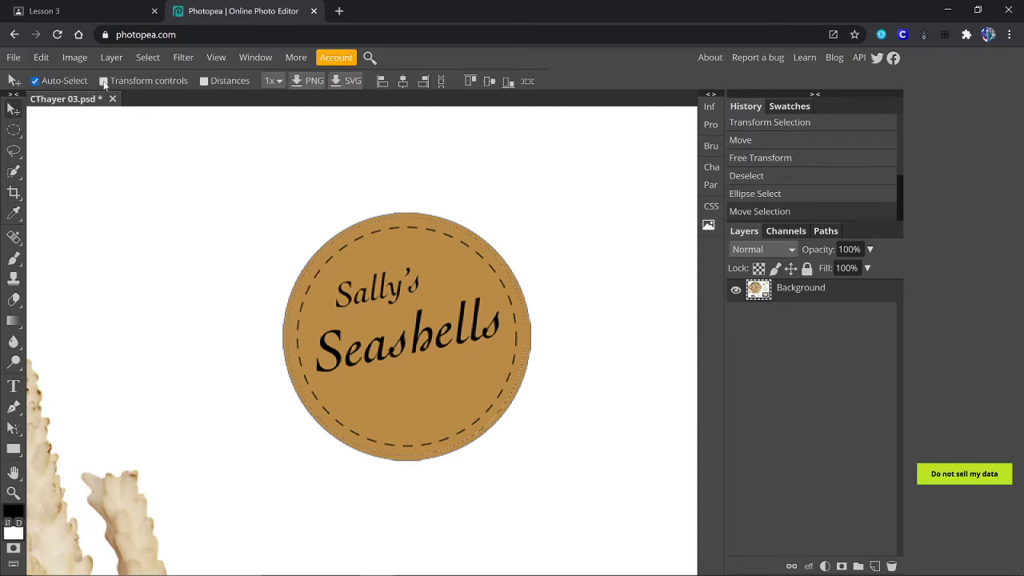
{"action": "left_click", "coordinate": [103, 81]}
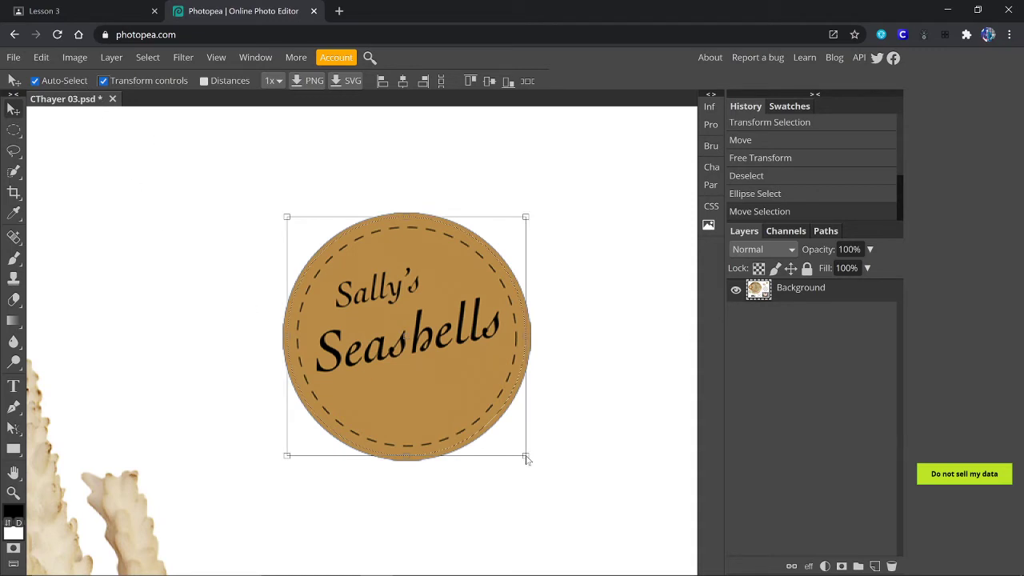
{"action": "left_click_drag", "start_coordinate": [525, 456], "coordinate": [530, 460]}
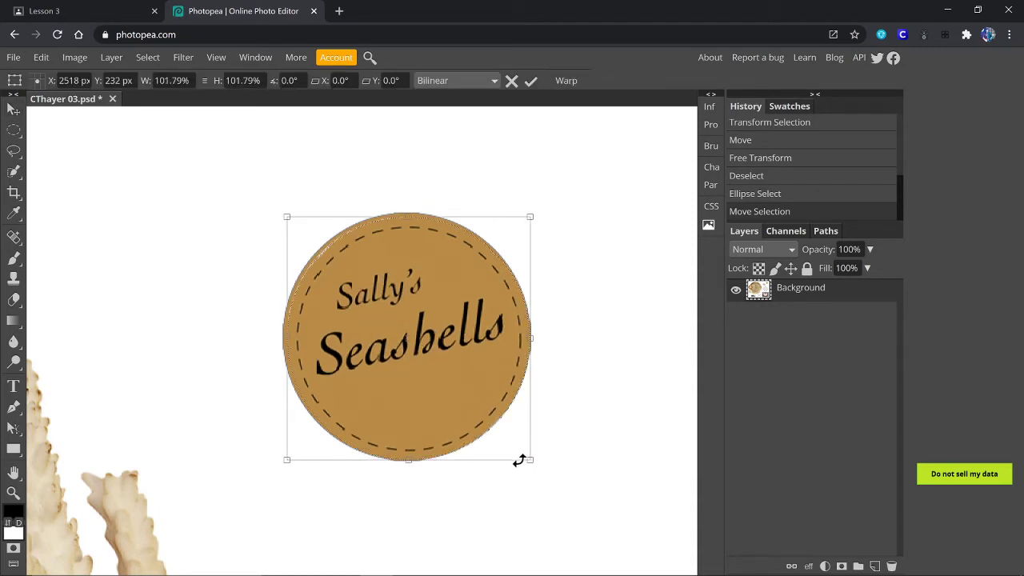
{"action": "key", "text": "Escape"}
{"action": "key", "text": "ctrl+z"}
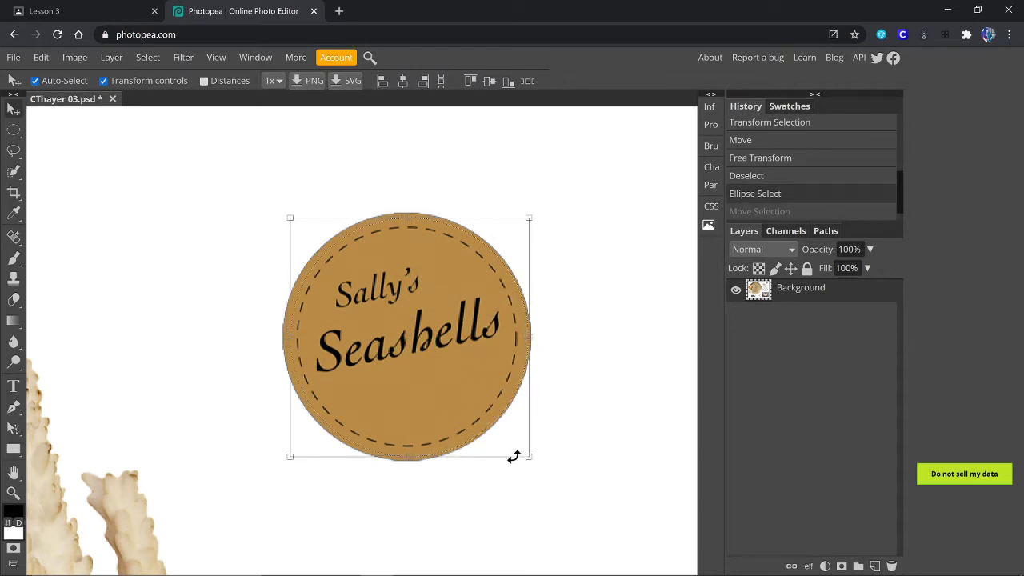
{"action": "key", "text": "Left"}
{"action": "key", "text": "Left"}
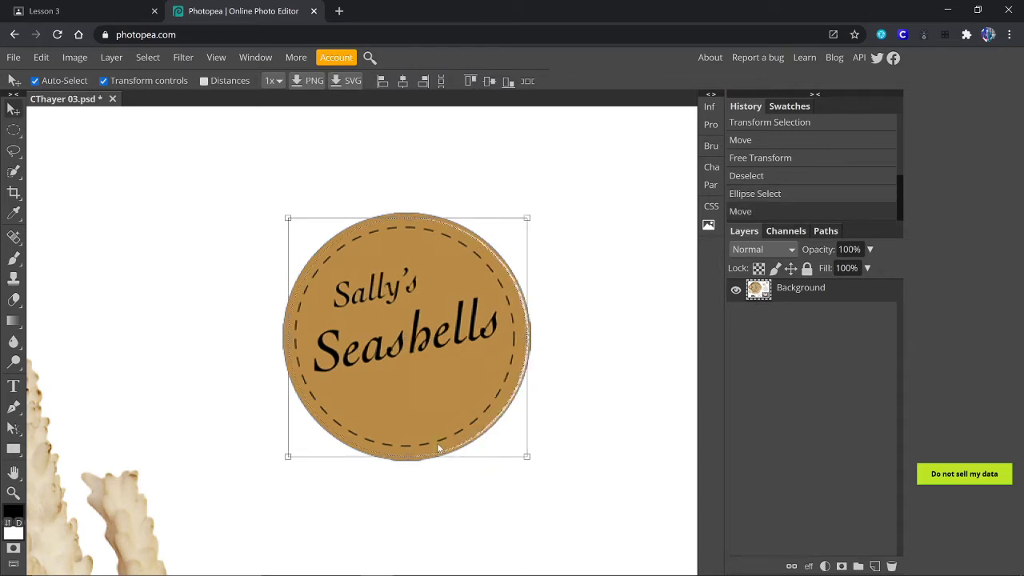
{"action": "key", "text": "ctrl+z"}
{"action": "key", "text": "ctrl+z"}
{"action": "key", "text": "ctrl+z"}
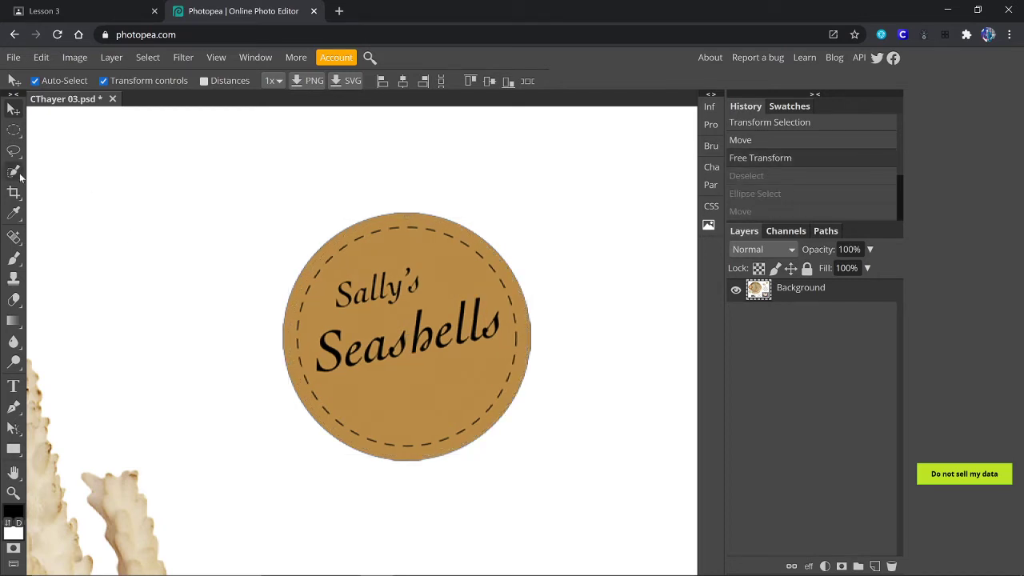
Step: Draw a circular selection from the centre of the Seashells badge out to just inside its edge
{"action": "left_click", "coordinate": [14, 130]}
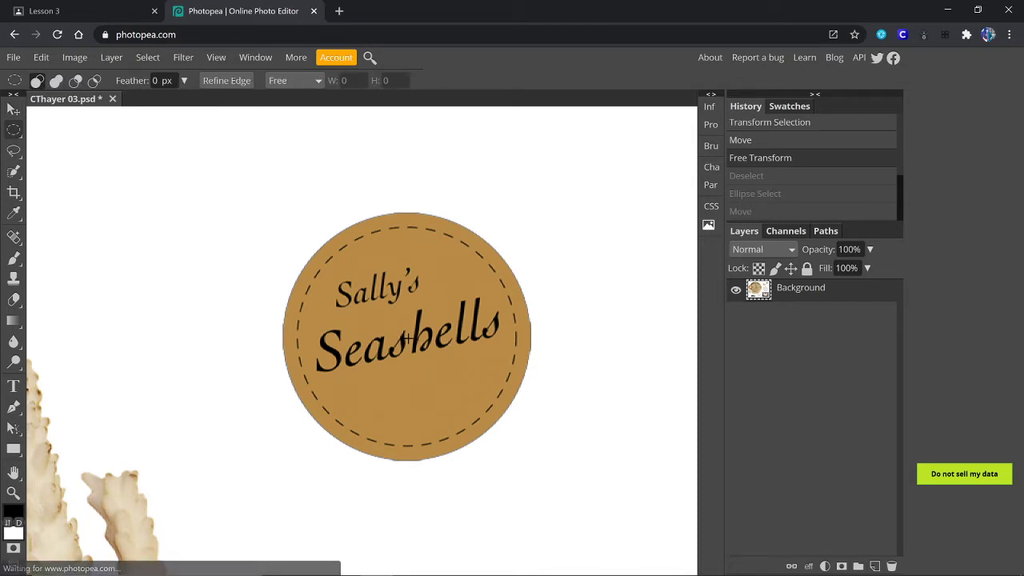
{"action": "key", "text": "shift+alt"}
{"action": "left_click_drag", "start_coordinate": [406, 339], "coordinate": [526, 462]}
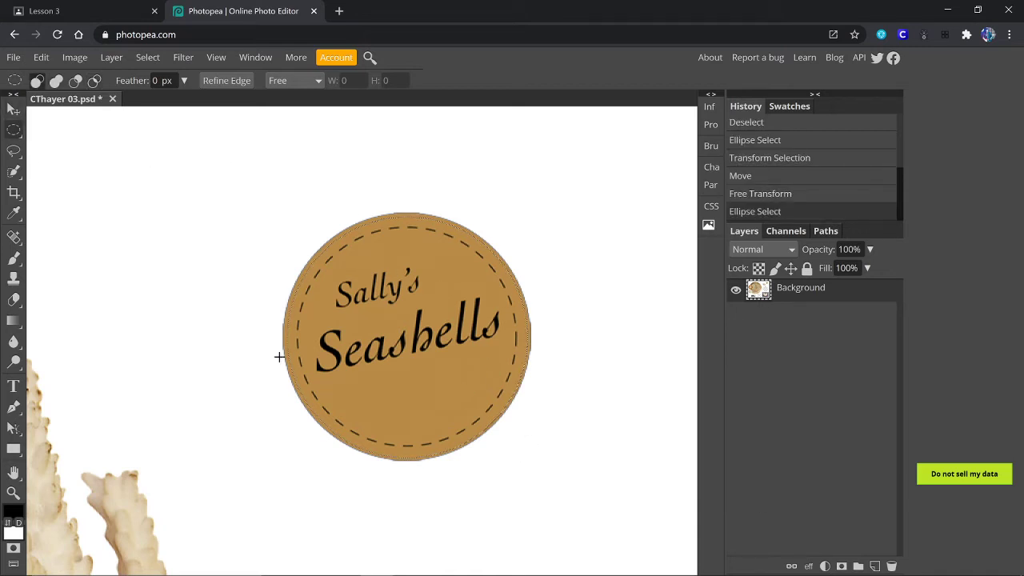
Step: Transform the circular selection to about 102% width and height so it fits the badge's edge, and undo any stray ellipse
{"action": "left_click", "coordinate": [148, 57]}
{"action": "left_click", "coordinate": [185, 237]}
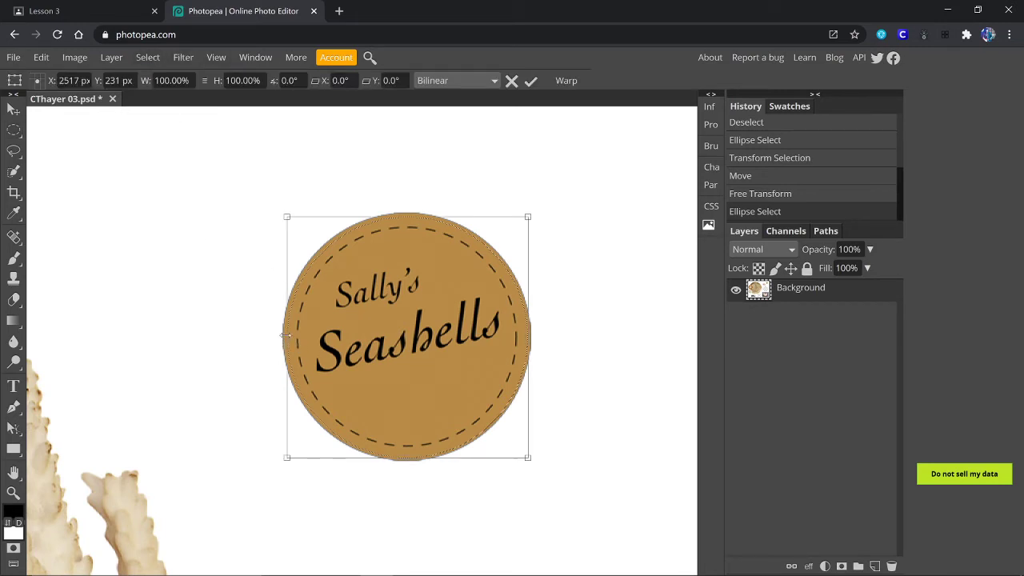
{"action": "left_click_drag", "start_coordinate": [286, 339], "coordinate": [282, 339]}
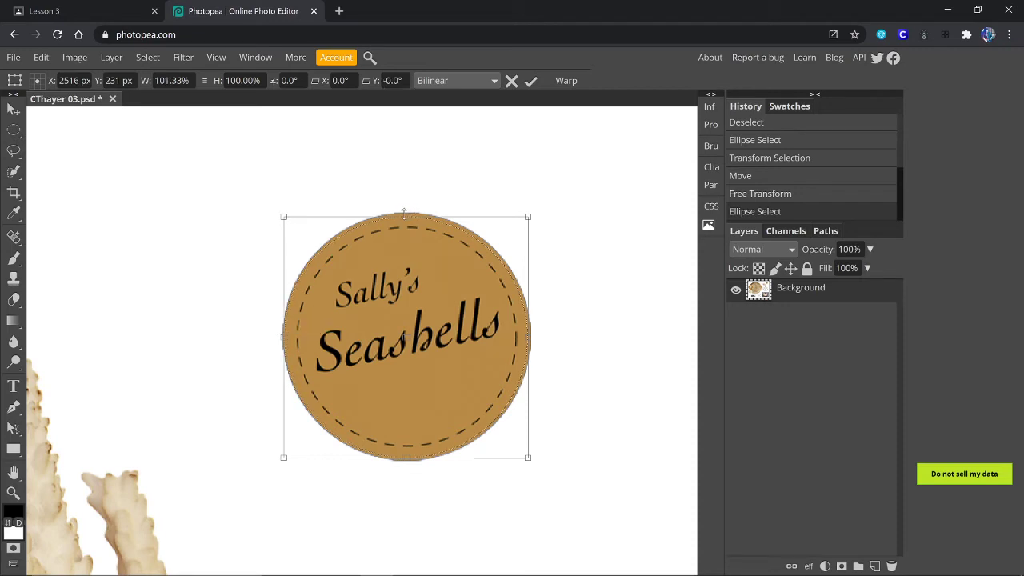
{"action": "left_click_drag", "start_coordinate": [406, 217], "coordinate": [404, 212]}
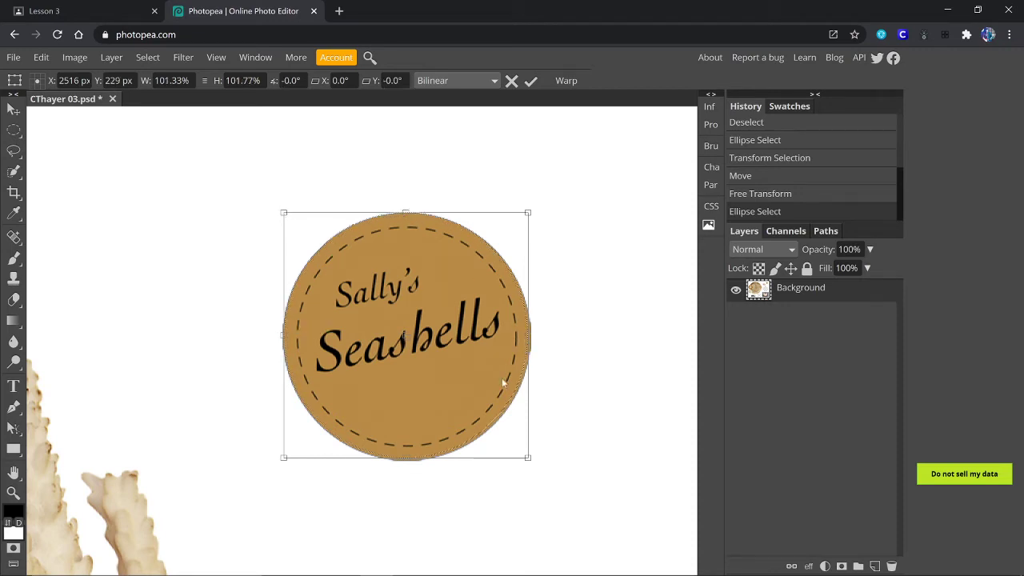
{"action": "left_click_drag", "start_coordinate": [404, 456], "coordinate": [404, 459]}
{"action": "left_click_drag", "start_coordinate": [526, 336], "coordinate": [526, 336]}
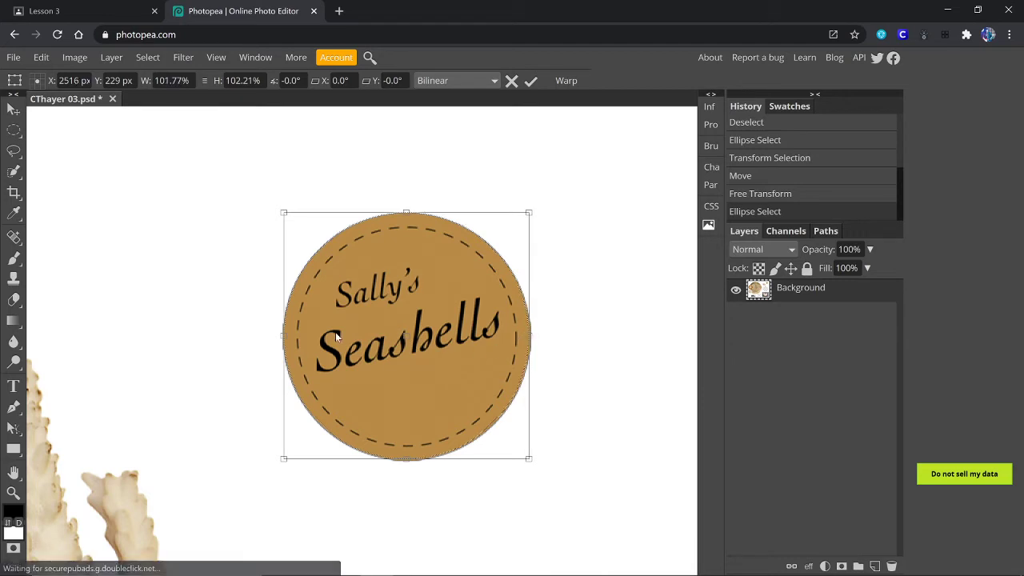
{"action": "key", "text": "Return"}
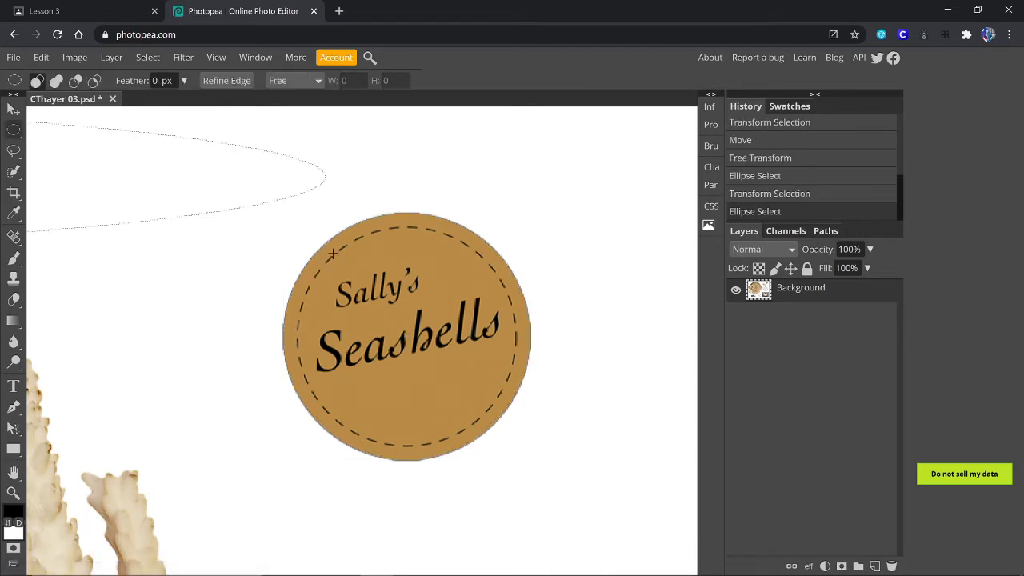
{"action": "key", "text": "ctrl+z"}
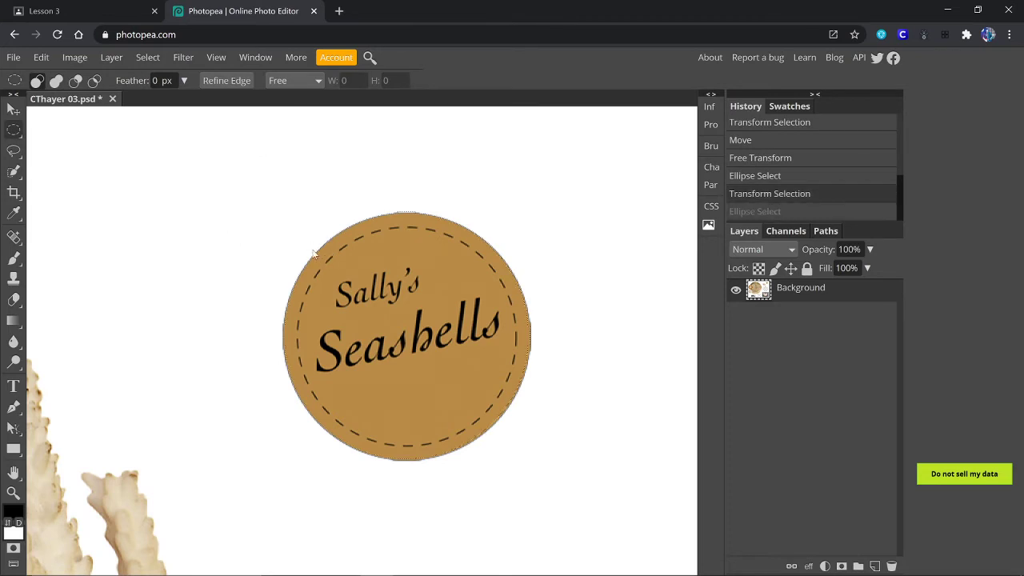
Step: Move the selected Seashells badge onto the upper right part of the wooden plate
{"action": "left_click", "coordinate": [14, 112]}
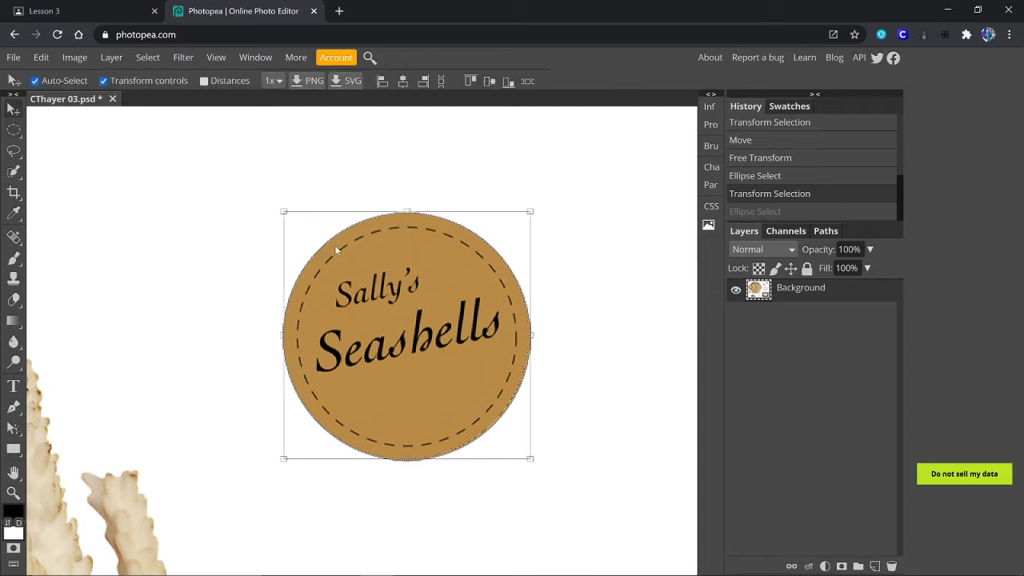
{"action": "key", "text": "ctrl+0"}
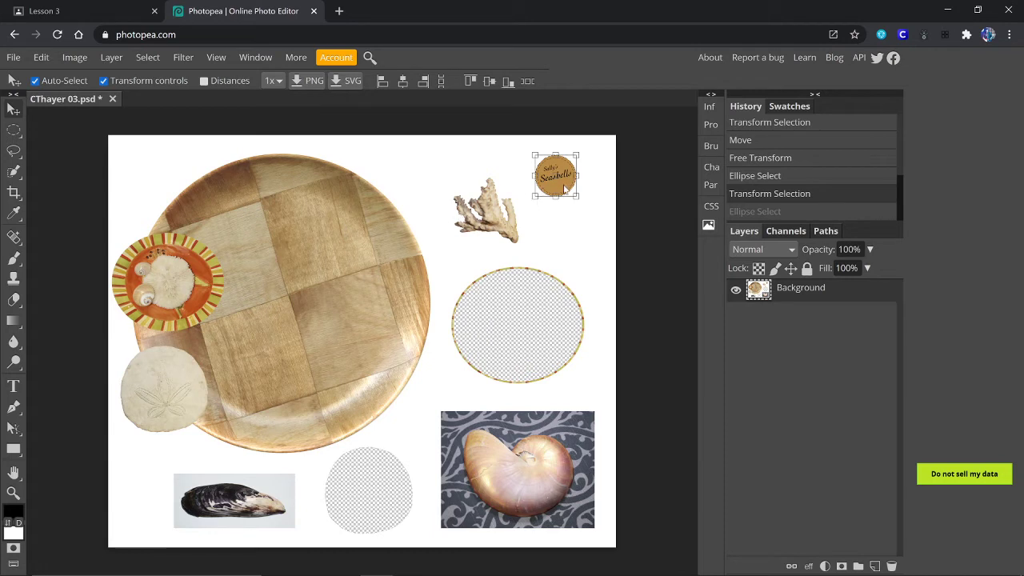
{"action": "left_click_drag", "start_coordinate": [564, 188], "coordinate": [343, 212]}
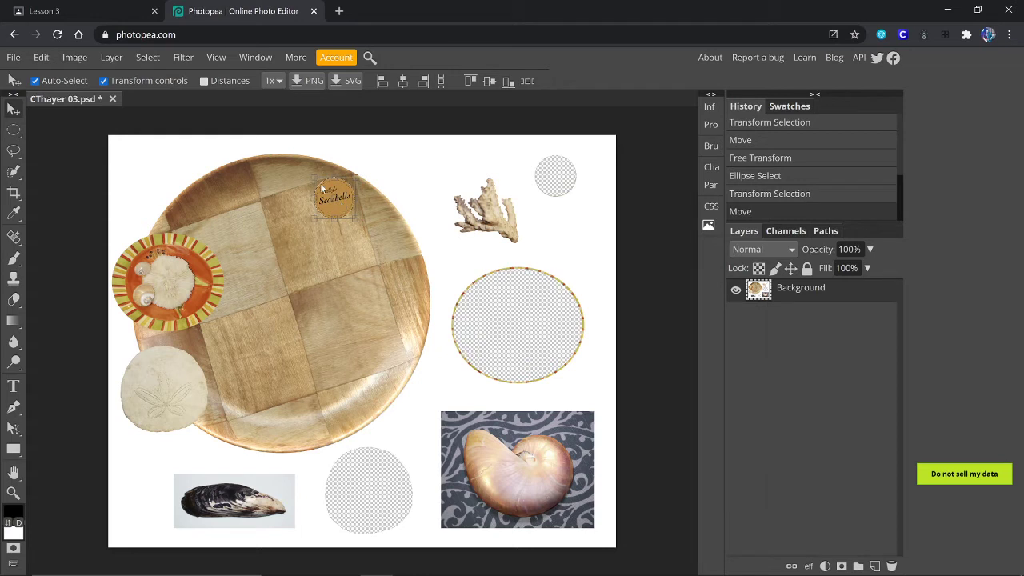
Step: Invert the colours of the selected Seashells badge
{"action": "left_click", "coordinate": [148, 57]}
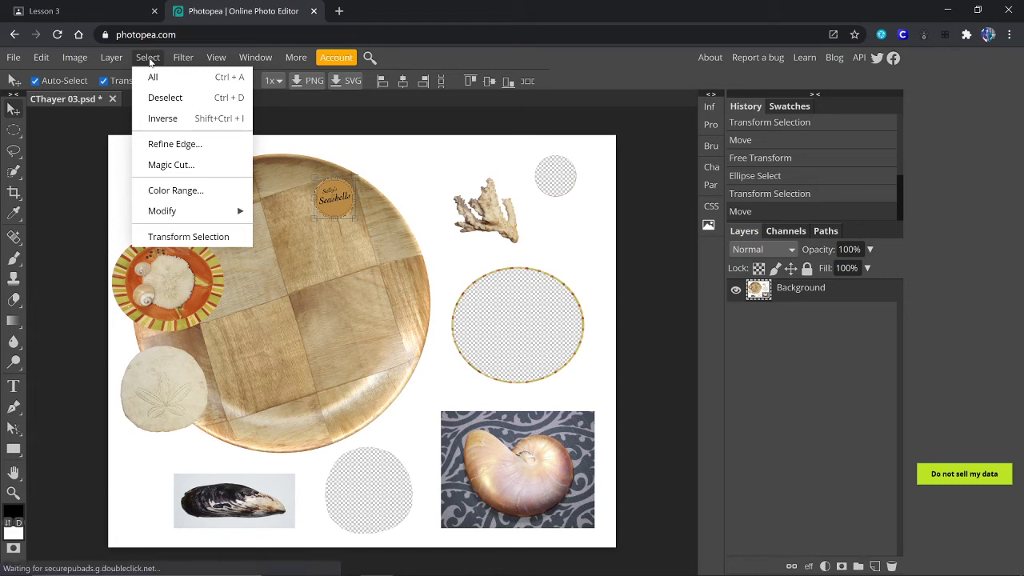
{"action": "mouse_move", "coordinate": [83, 58]}
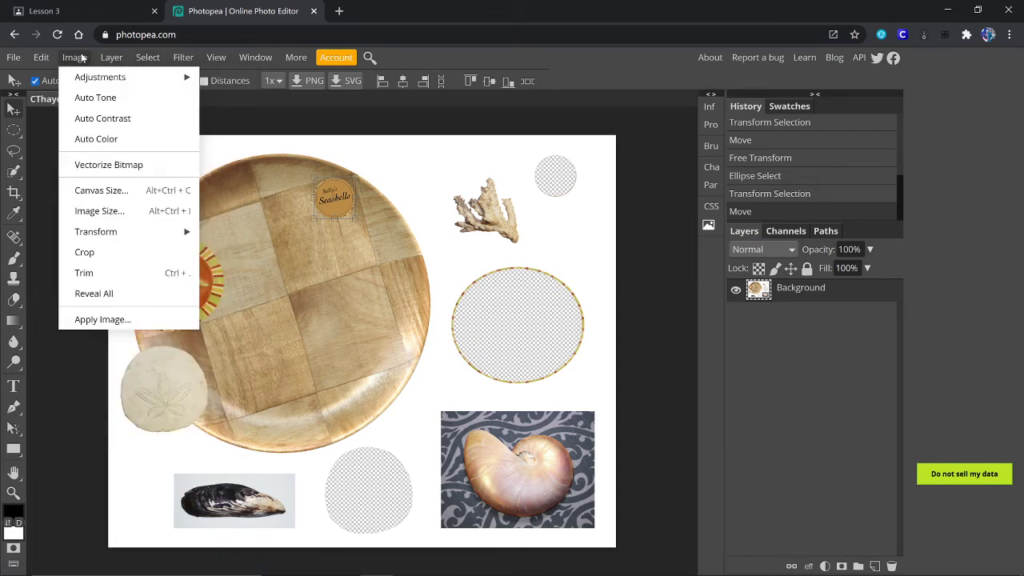
{"action": "mouse_move", "coordinate": [94, 83]}
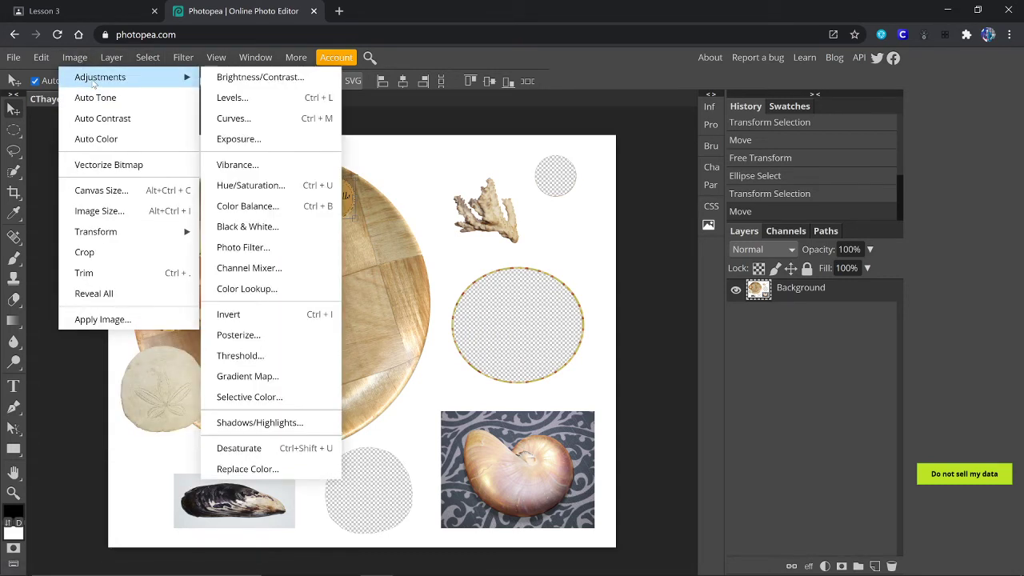
{"action": "left_click", "coordinate": [284, 314]}
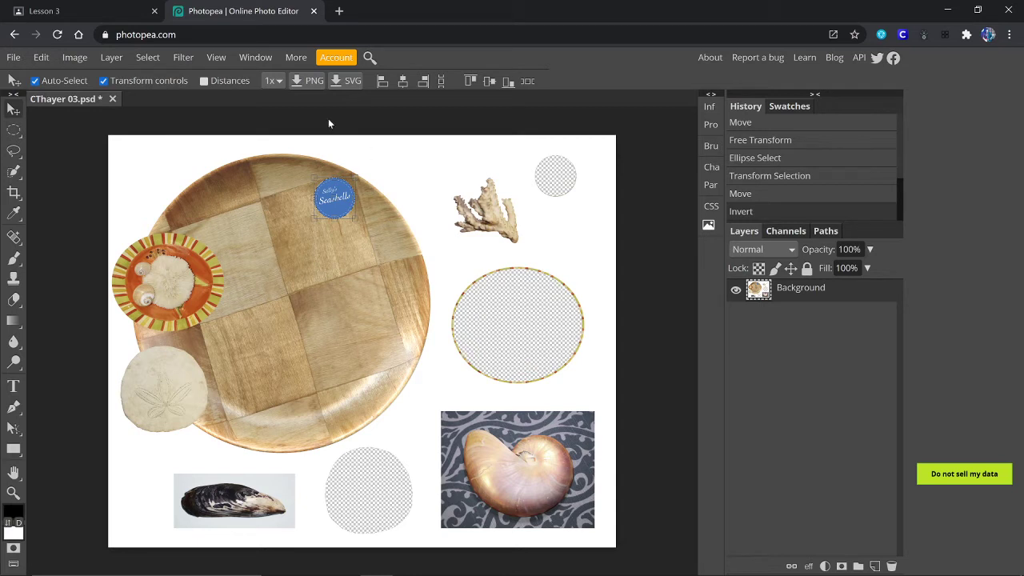
Step: Duplicate the badge slightly below and to the right on the wooden plate, and scale the copy proportionally to about 153%
{"action": "left_click", "coordinate": [103, 81]}
{"action": "left_click_drag", "start_coordinate": [334, 207], "coordinate": [358, 229]}
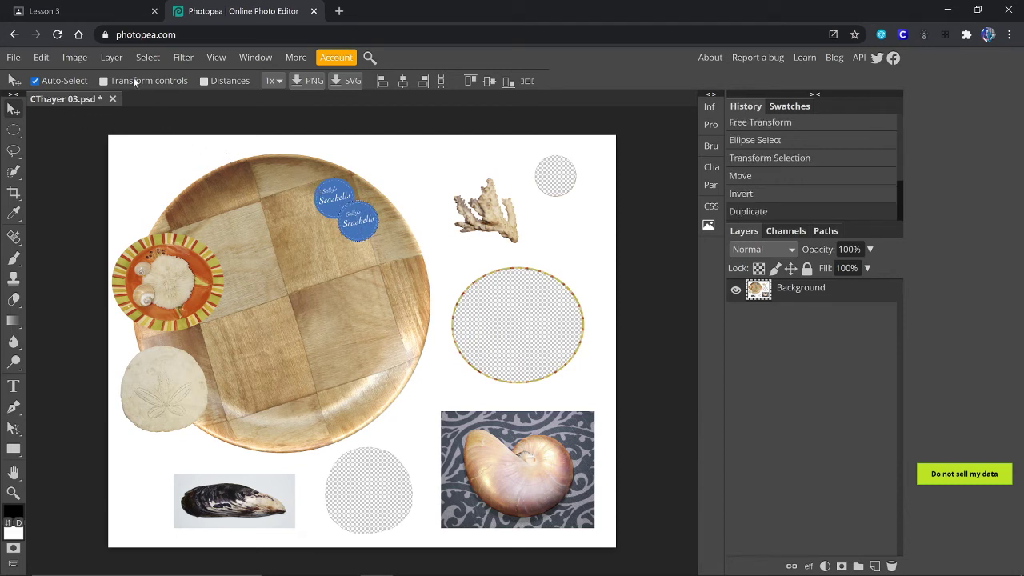
{"action": "left_click", "coordinate": [103, 80]}
{"action": "left_click_drag", "start_coordinate": [379, 198], "coordinate": [394, 185]}
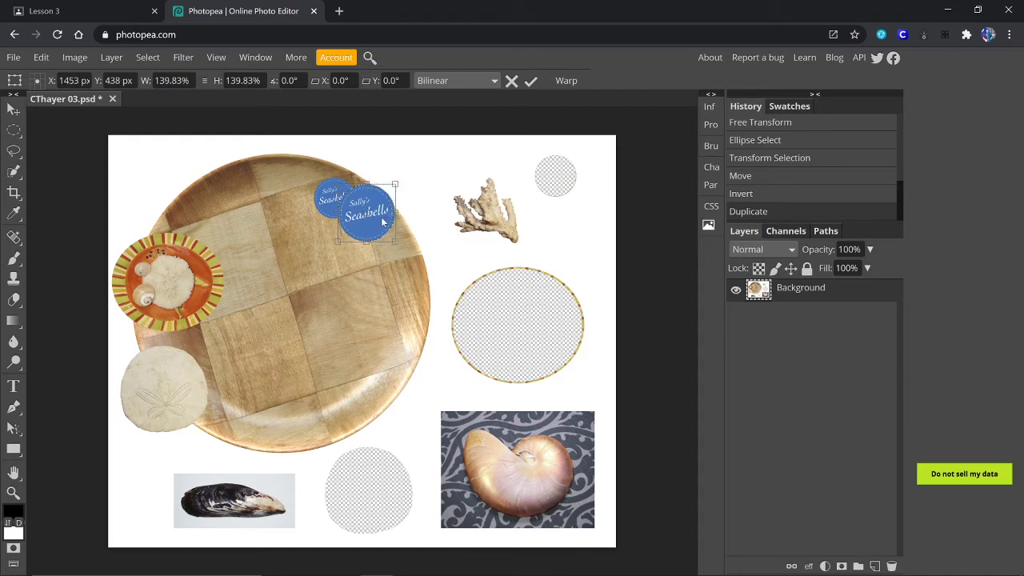
{"action": "left_click_drag", "start_coordinate": [384, 223], "coordinate": [401, 261]}
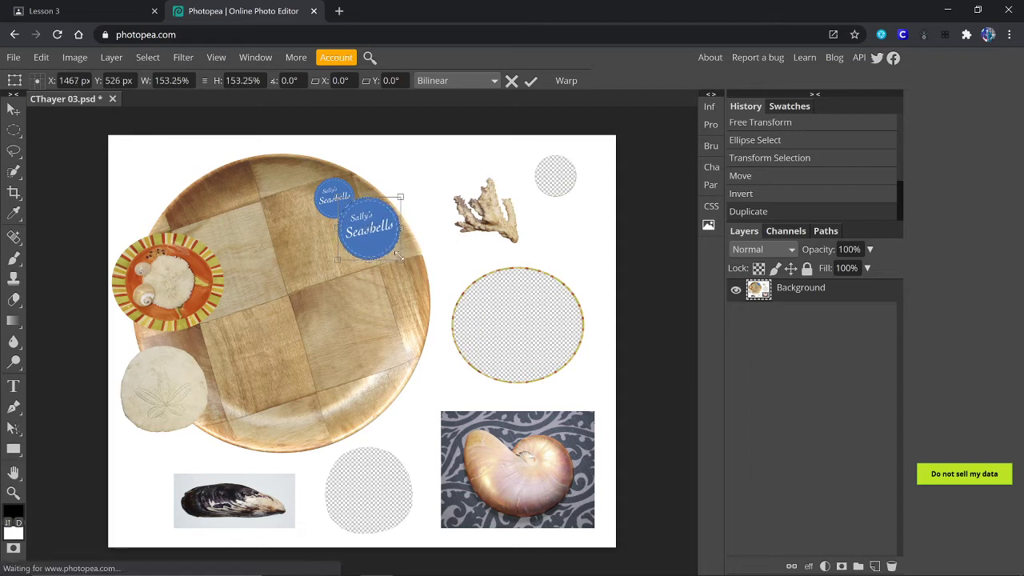
{"action": "key", "text": "Return"}
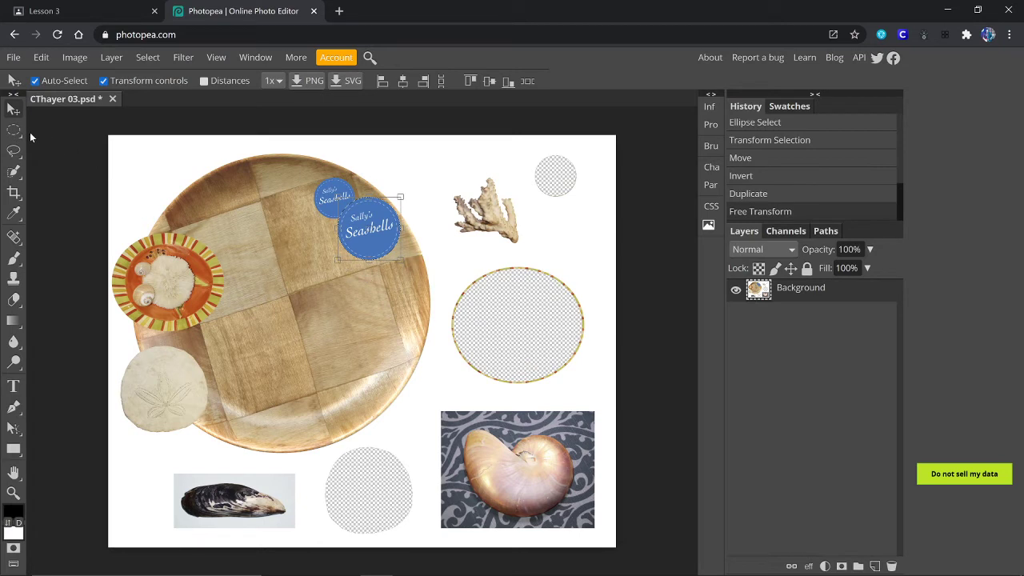
Step: Turn off the transform controls and duplicate the larger badge below and to the right, along the wooden plate's right edge
{"action": "left_click", "coordinate": [103, 80]}
{"action": "left_click_drag", "start_coordinate": [373, 240], "coordinate": [396, 283]}
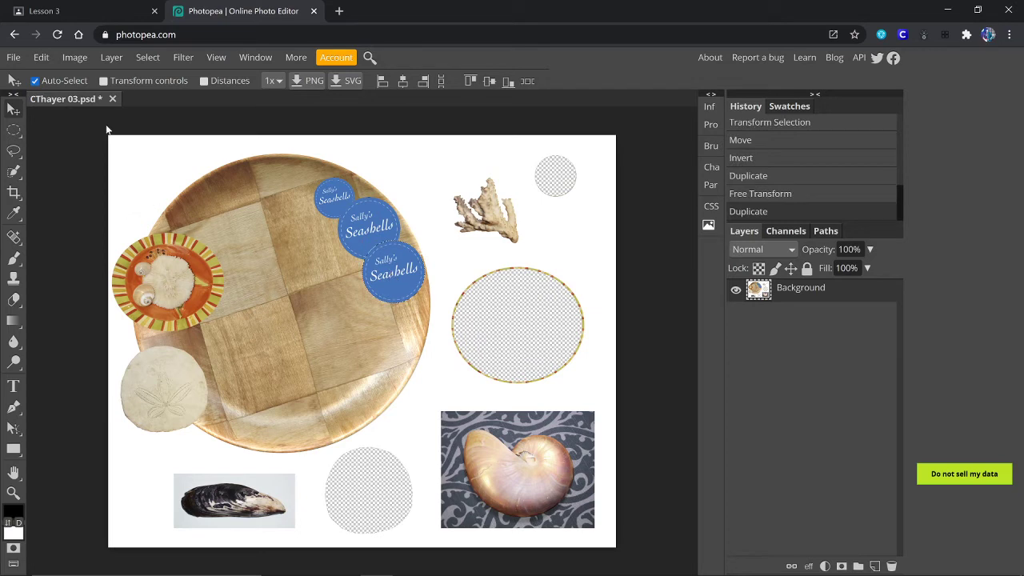
Step: Scale the lowest Seashells badge proportionally to about 139%, hide the transform controls and clear the selection
{"action": "left_click", "coordinate": [103, 81]}
{"action": "left_click_drag", "start_coordinate": [425, 302], "coordinate": [453, 331]}
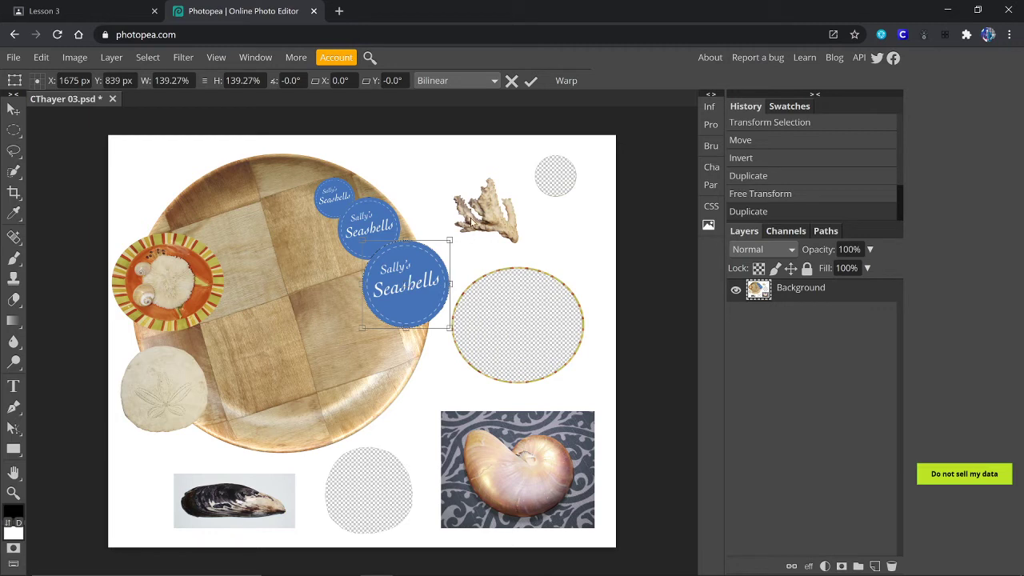
{"action": "key", "text": "Return"}
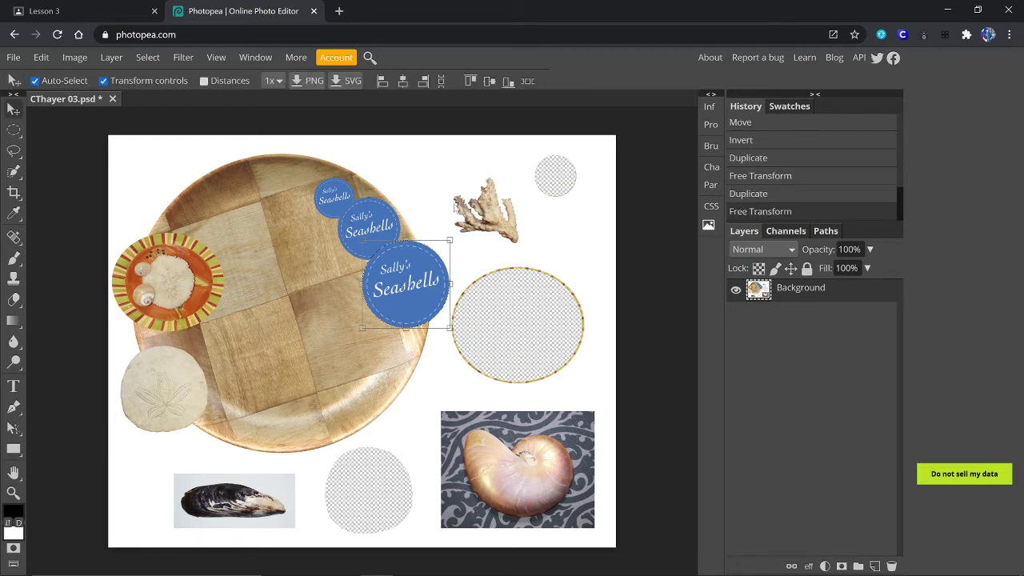
{"action": "left_click", "coordinate": [104, 81]}
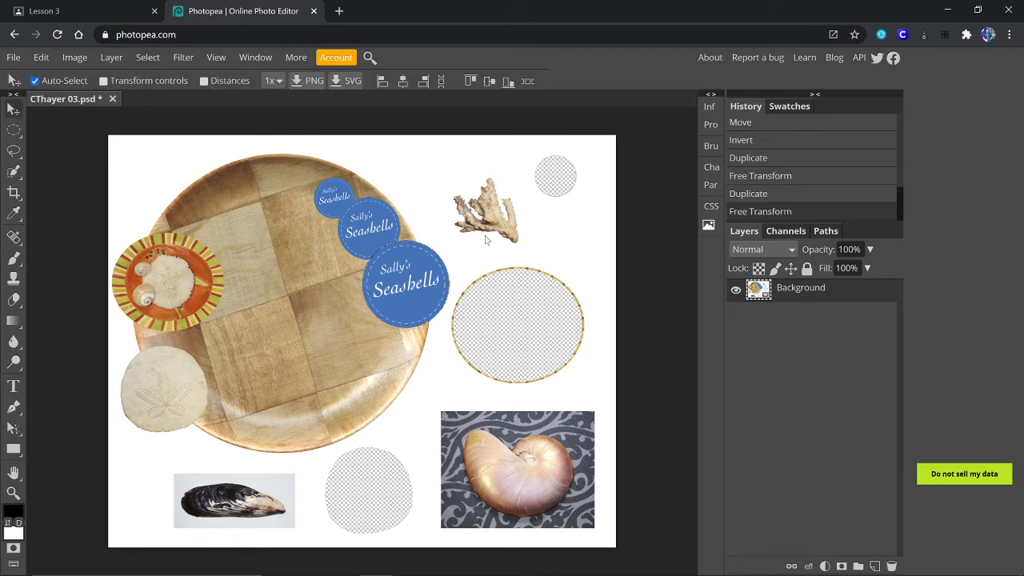
{"action": "key", "text": "ctrl+d"}
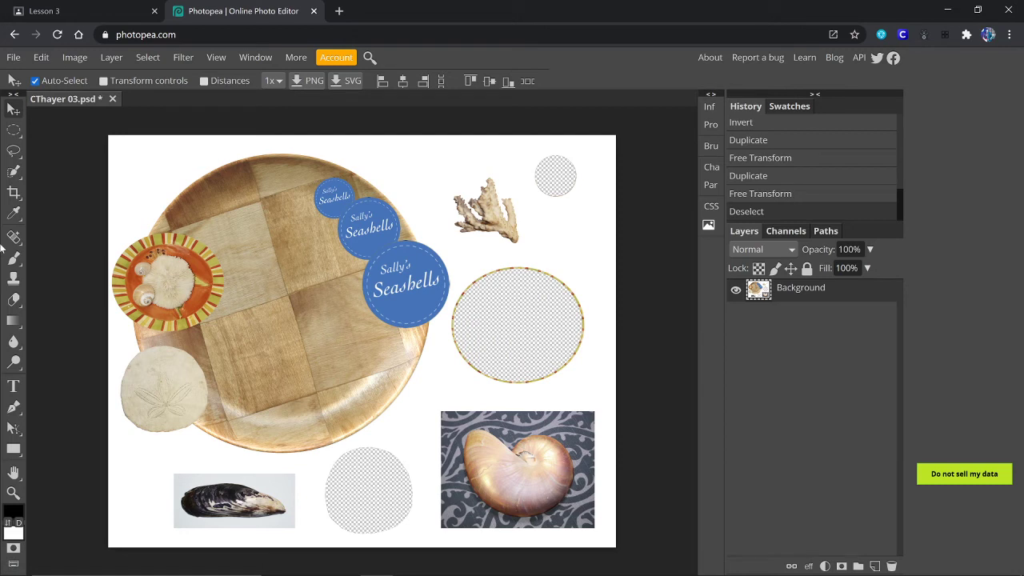
Step: Save the edited image as a PSD file and dismiss the download notice
{"action": "left_click", "coordinate": [13, 58]}
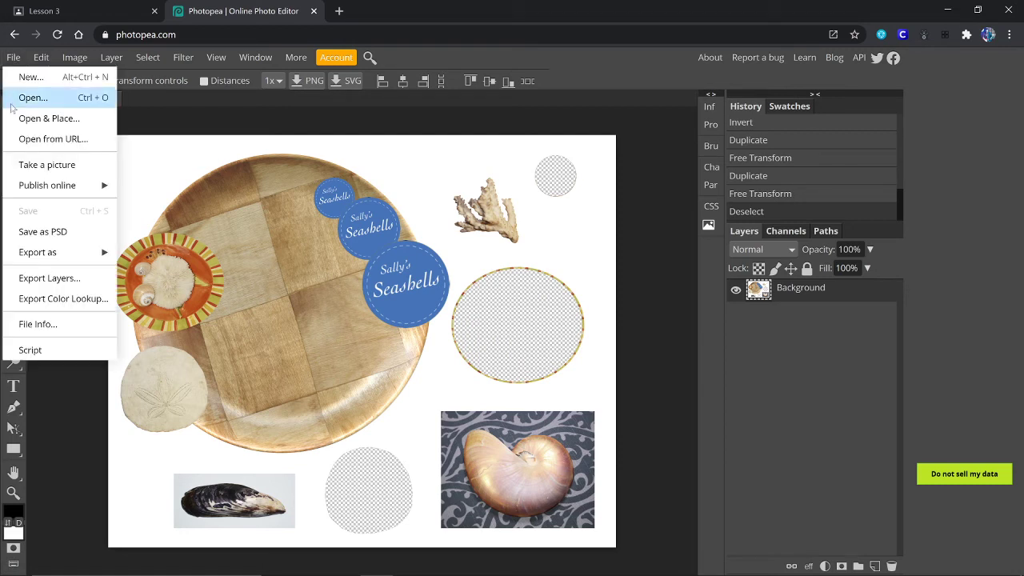
{"action": "left_click", "coordinate": [35, 231]}
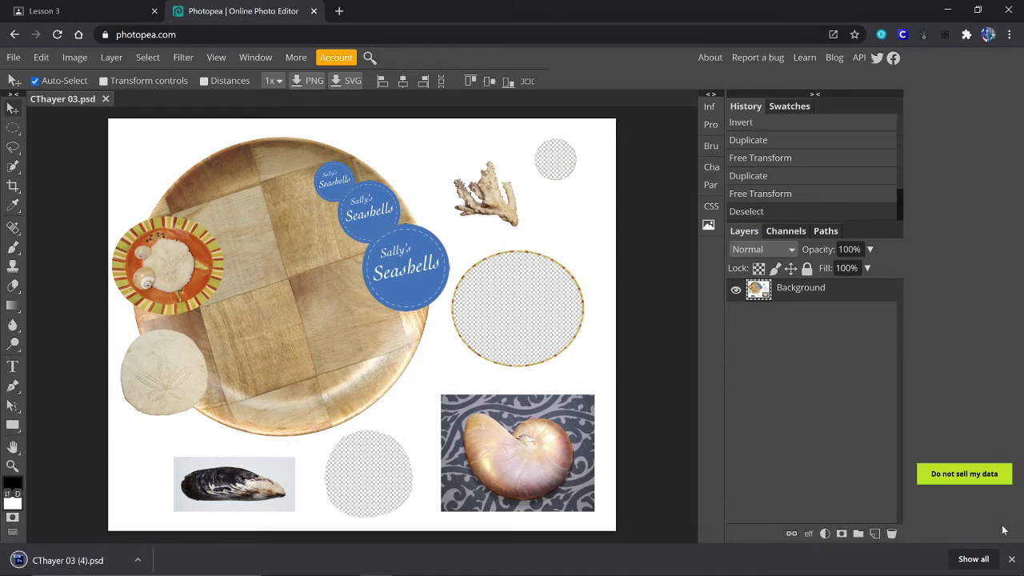
{"action": "left_click", "coordinate": [1011, 560]}
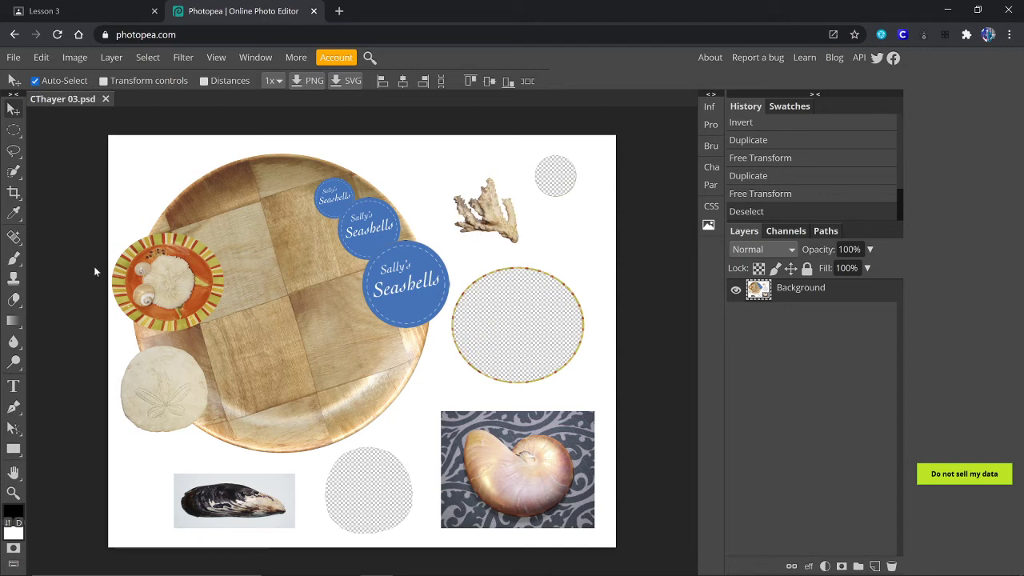
Step: Make a rectangular selection that encloses the whole piece of coral
{"action": "right_click", "coordinate": [13, 130]}
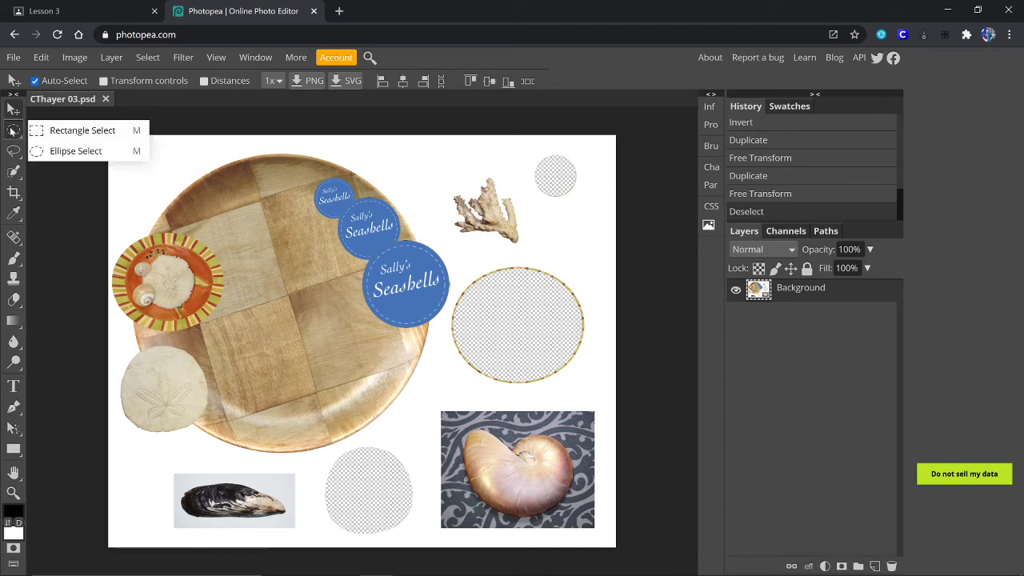
{"action": "left_click", "coordinate": [62, 132]}
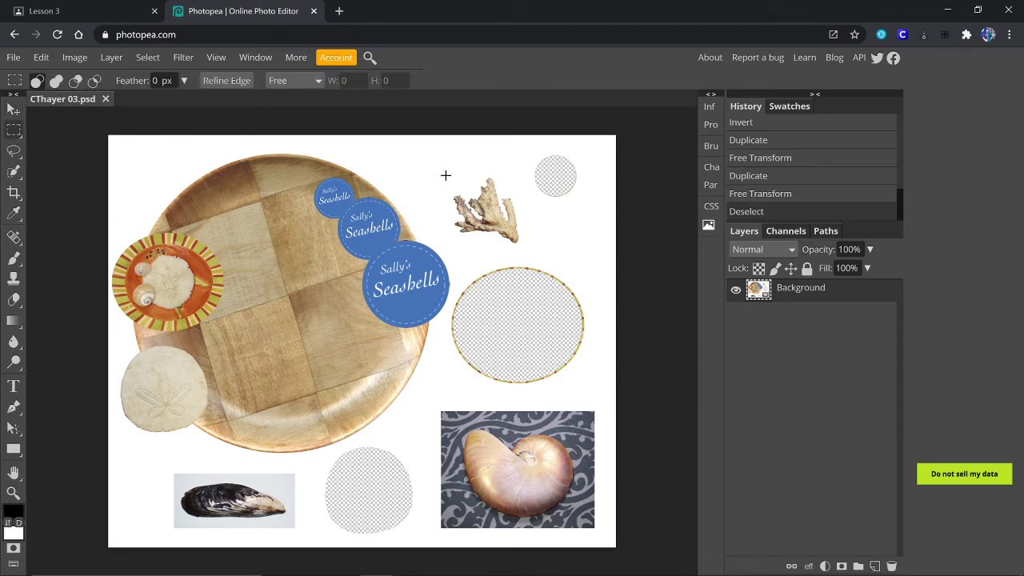
{"action": "left_click_drag", "start_coordinate": [446, 174], "coordinate": [526, 250]}
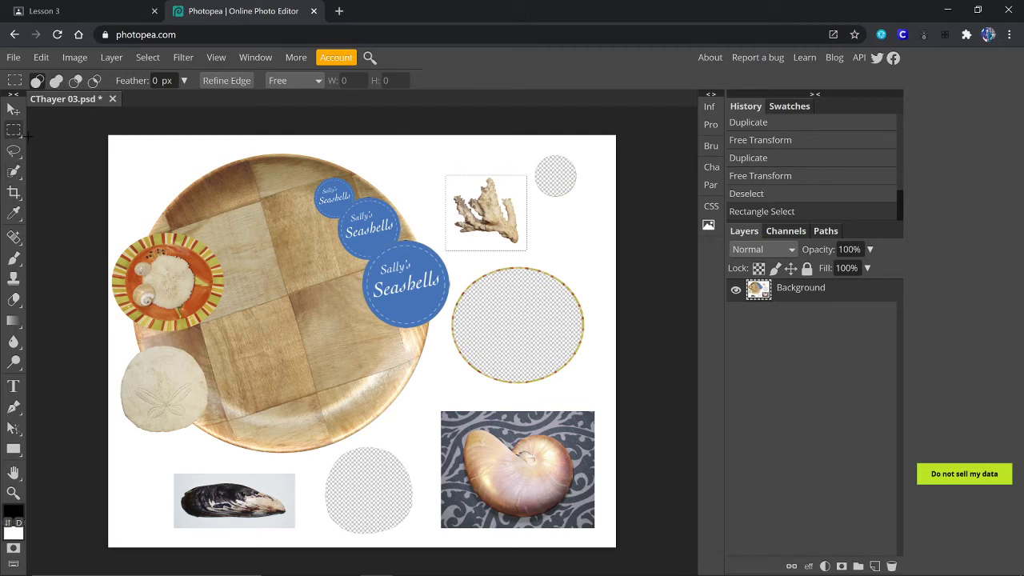
Step: Subtract the white background from the coral selection with the Magic Wand at tolerance 16, contiguous
{"action": "left_click", "coordinate": [13, 172]}
{"action": "right_click", "coordinate": [13, 172]}
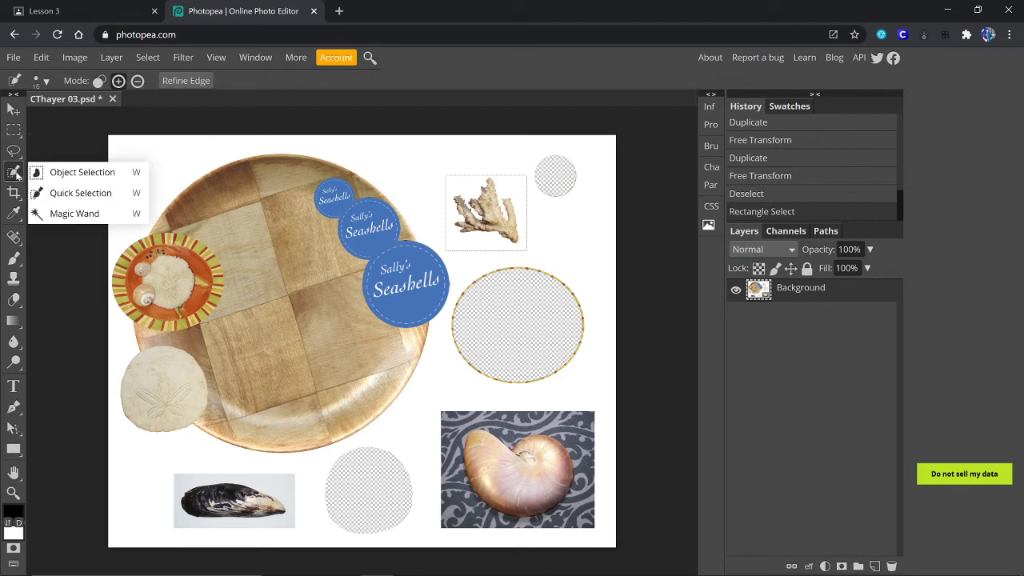
{"action": "left_click", "coordinate": [73, 214]}
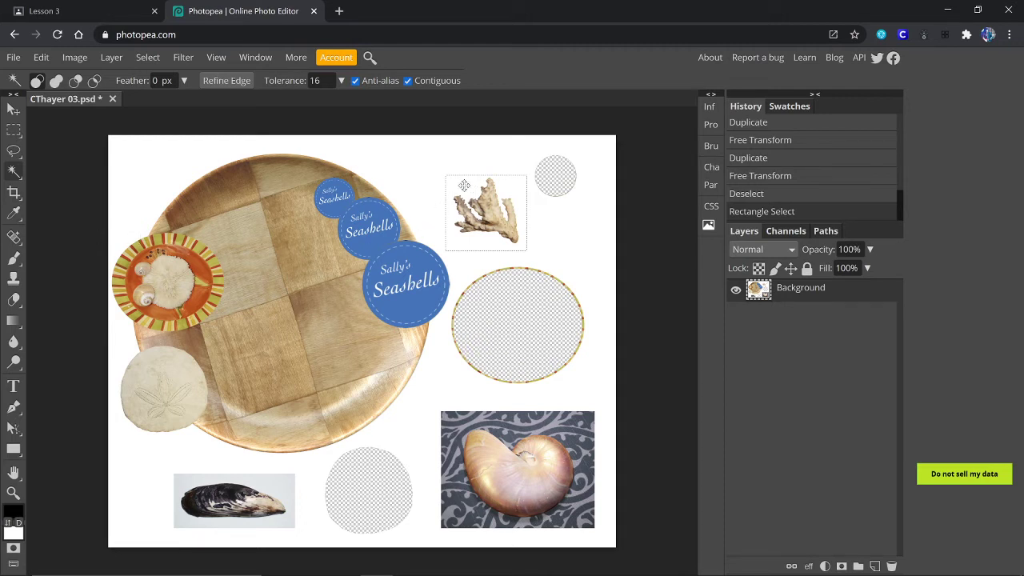
{"action": "key", "text": "alt"}
{"action": "left_click", "coordinate": [465, 186], "text": "alt"}
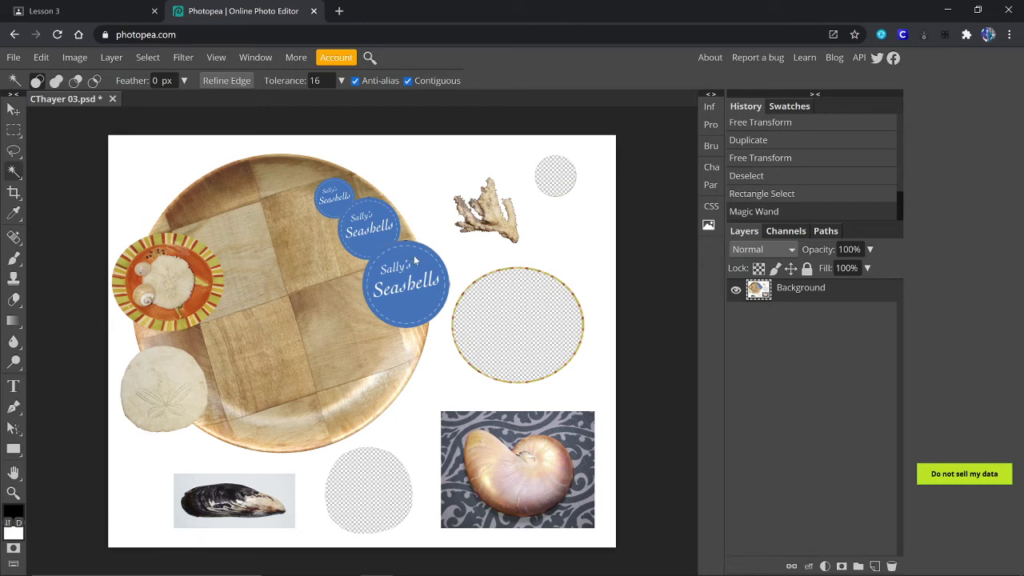
Step: Check the coral selection's outline up close and move the coral onto the wooden plate, between the orange plate and the badges
{"action": "scroll", "coordinate": [414, 255], "scroll_direction": "up", "scroll_amount": 2}
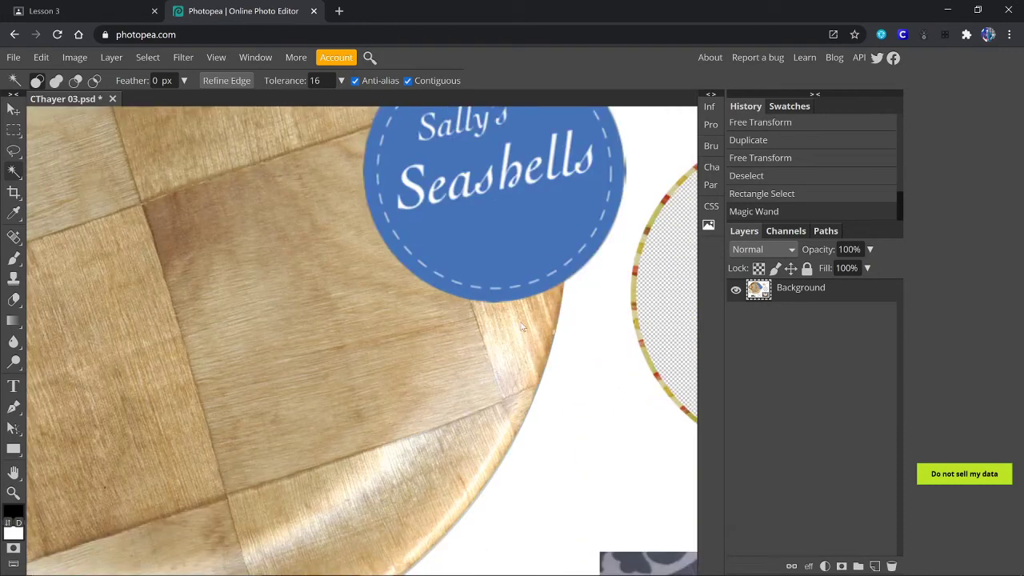
{"action": "left_click", "coordinate": [13, 472]}
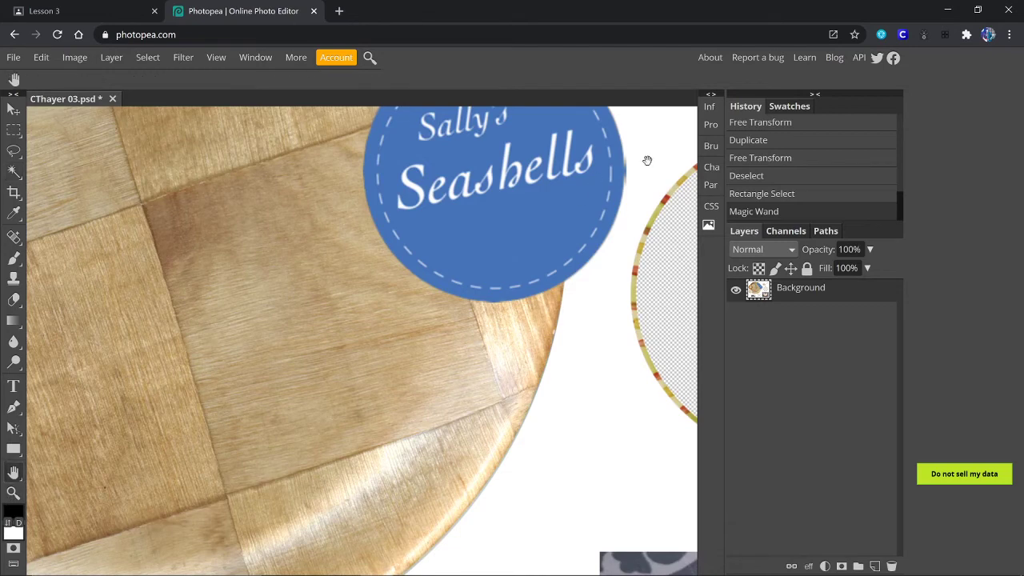
{"action": "left_click_drag", "start_coordinate": [648, 160], "coordinate": [267, 489]}
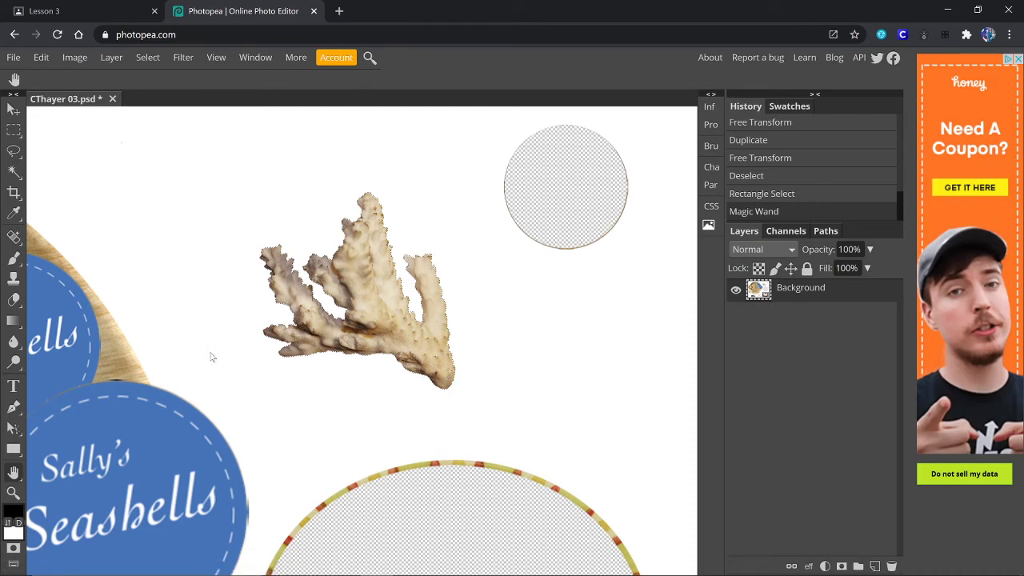
{"action": "key", "text": "ctrl+0"}
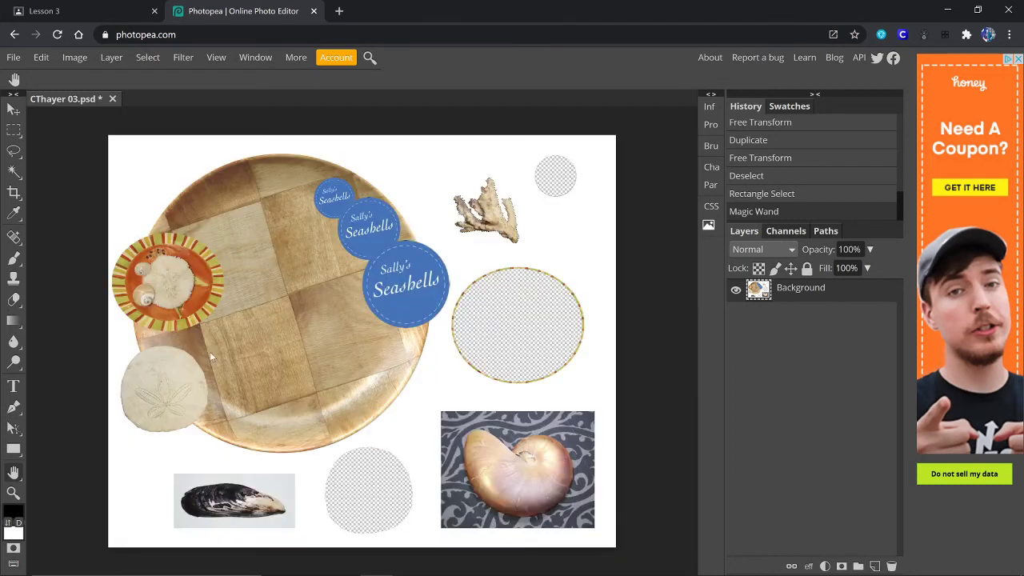
{"action": "left_click", "coordinate": [16, 113]}
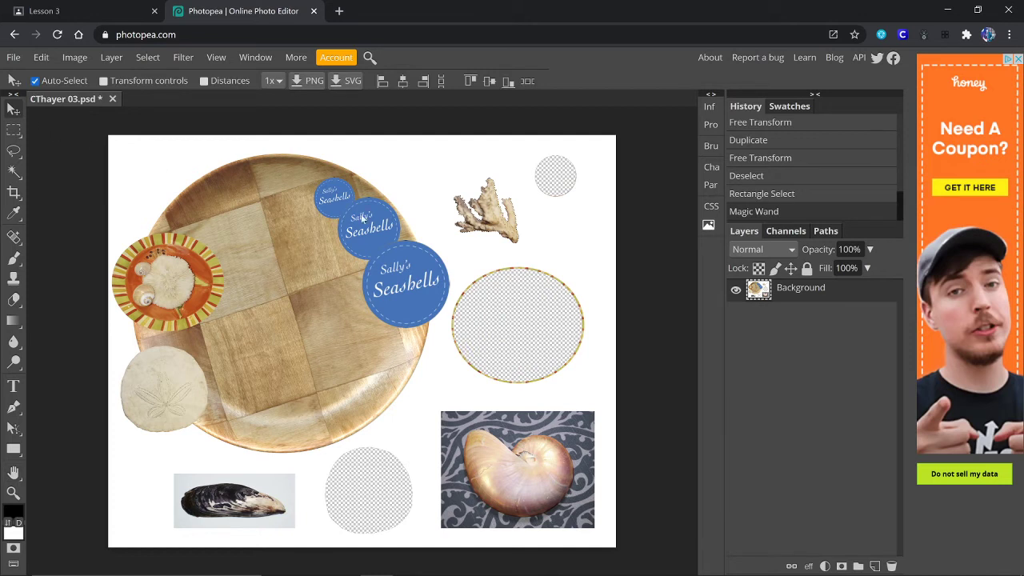
{"action": "left_click_drag", "start_coordinate": [489, 218], "coordinate": [277, 252]}
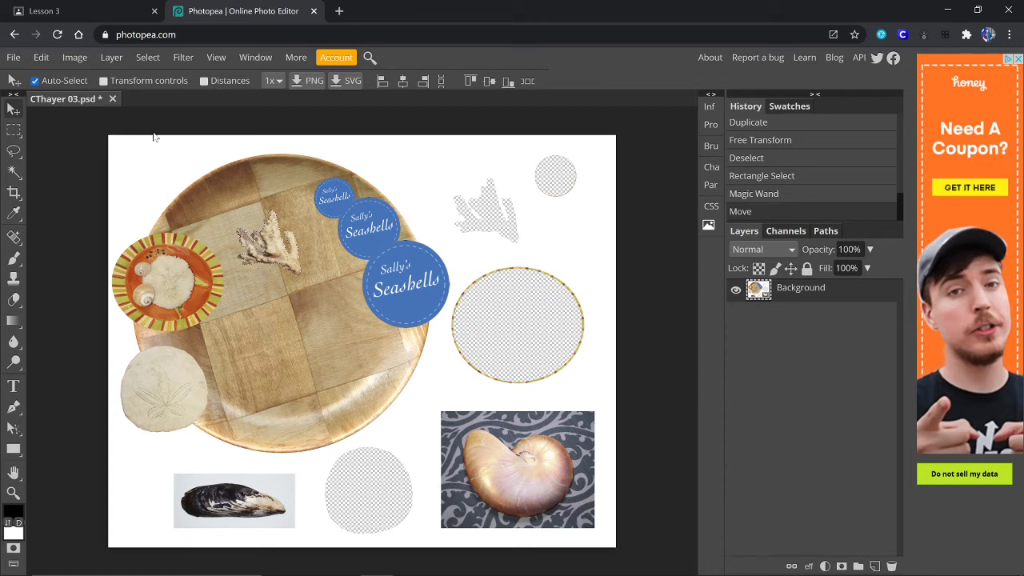
Step: Rotate the coral on the wooden plate by about 3.3° and clear the selection
{"action": "left_click", "coordinate": [103, 83]}
{"action": "left_click", "coordinate": [320, 278]}
{"action": "mouse_move", "coordinate": [321, 276]}
{"action": "left_mouse_down"}
{"action": "mouse_move", "coordinate": [323, 267]}
{"action": "mouse_move", "coordinate": [311, 280]}
{"action": "left_mouse_up"}
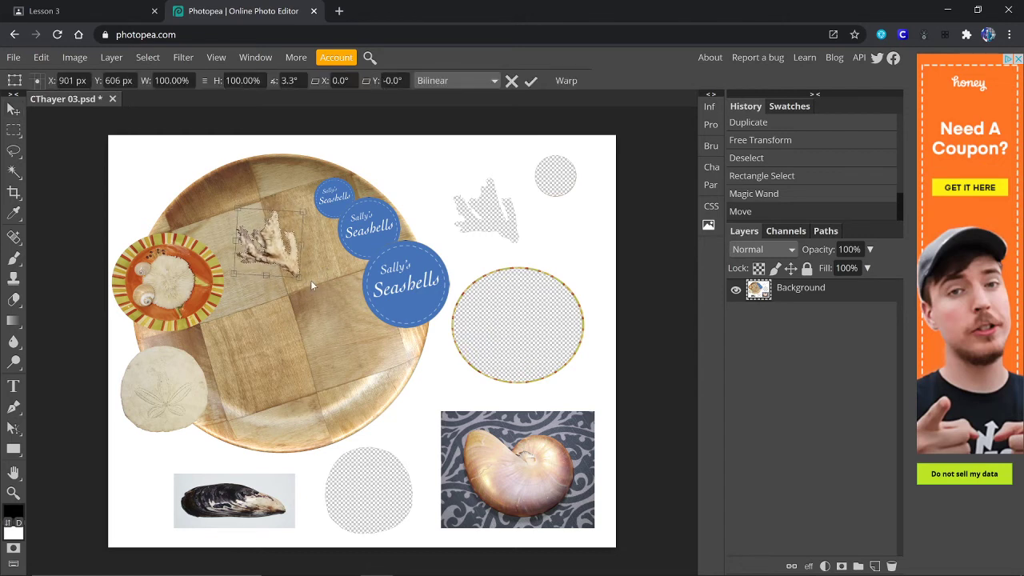
{"action": "left_click", "coordinate": [13, 110]}
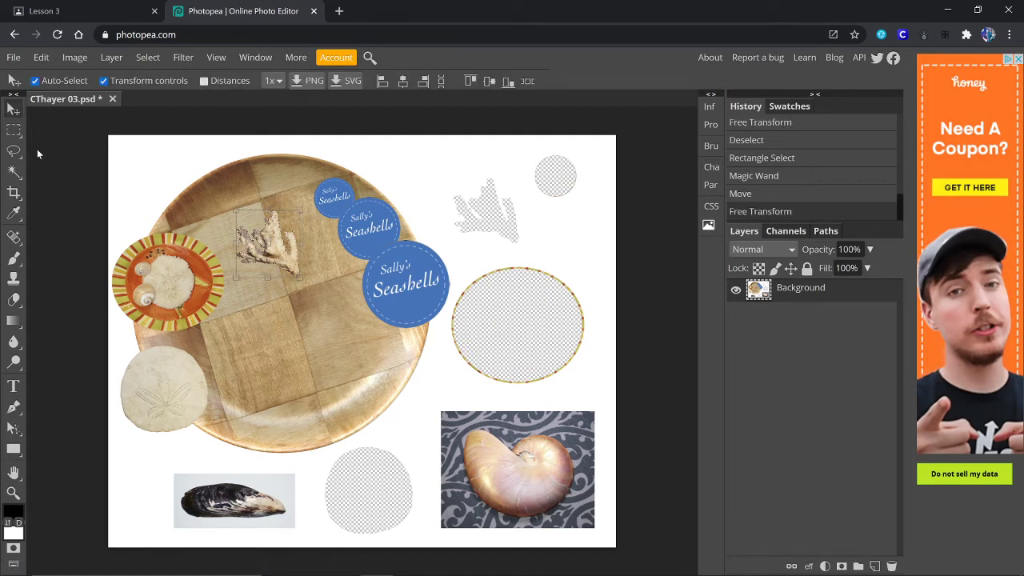
{"action": "key", "text": "ctrl+d"}
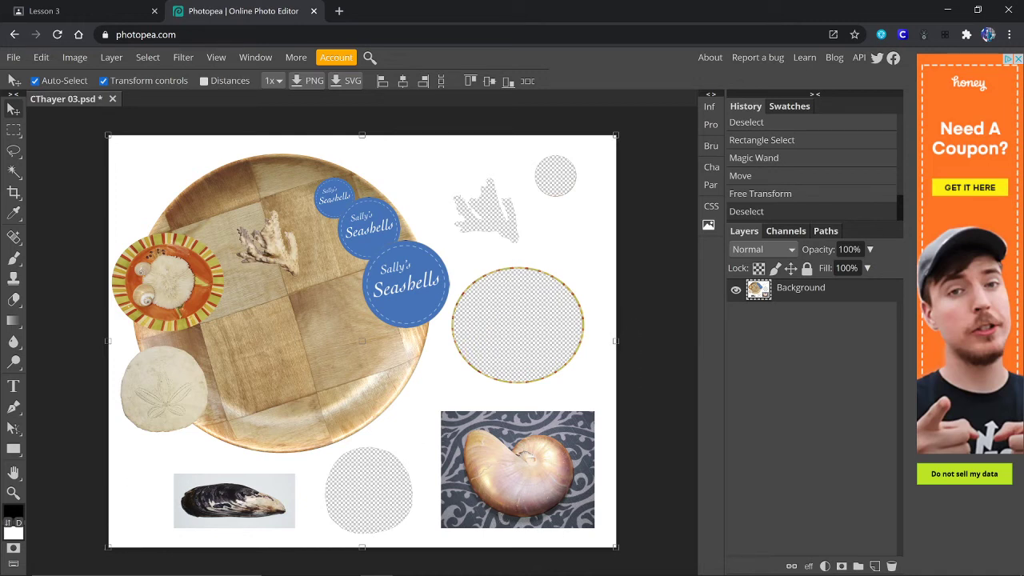
Step: Select the light background around the mussel shell with the Magic Wand at tolerance 16, and subtract that background from the selection again
{"action": "left_click", "coordinate": [14, 493]}
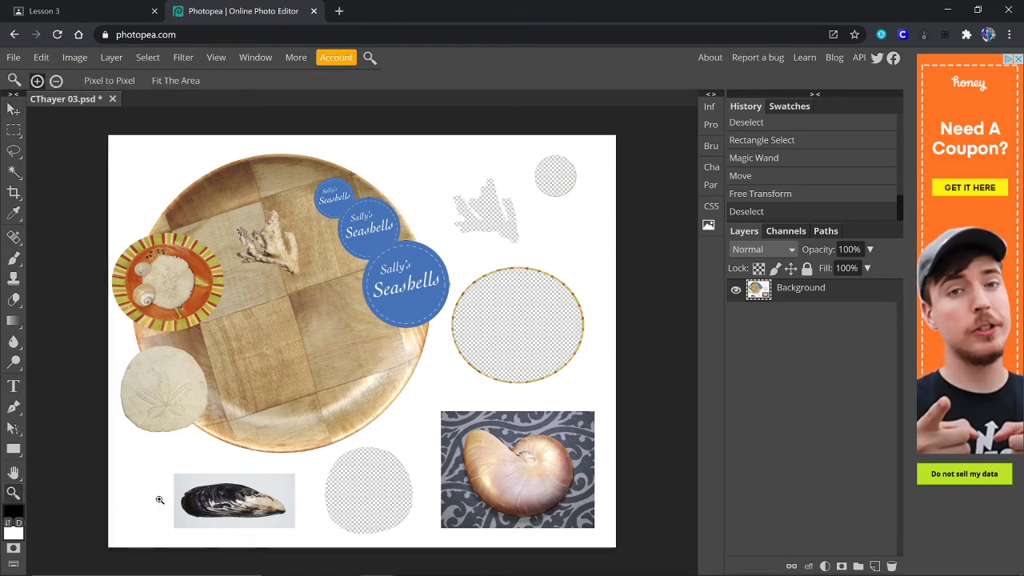
{"action": "left_click", "coordinate": [227, 498]}
{"action": "left_click", "coordinate": [226, 498]}
{"action": "left_click", "coordinate": [226, 496]}
{"action": "right_click", "coordinate": [227, 485]}
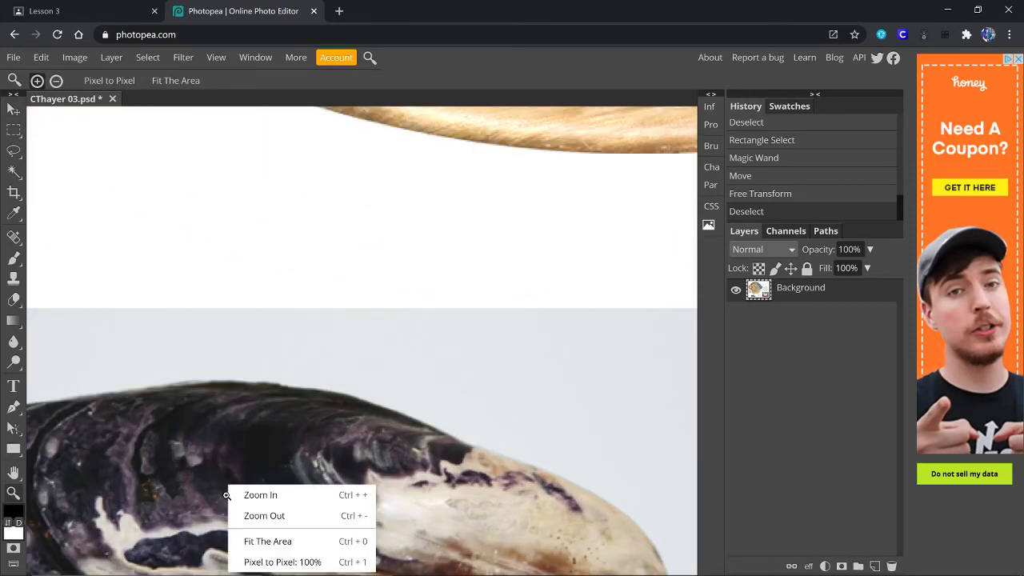
{"action": "left_click", "coordinate": [216, 429]}
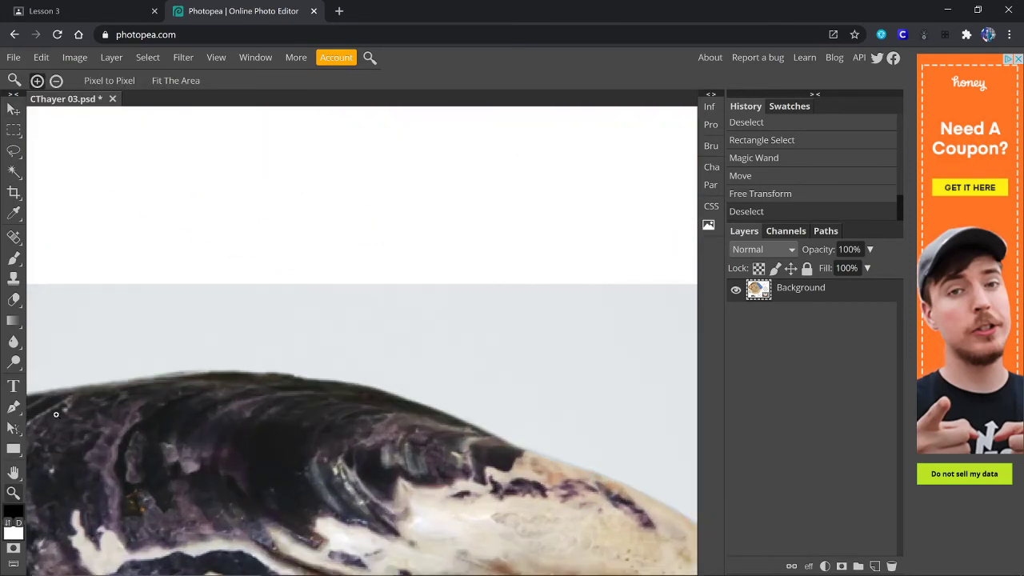
{"action": "mouse_move", "coordinate": [400, 461]}
{"action": "left_mouse_down"}
{"action": "mouse_move", "coordinate": [325, 457]}
{"action": "mouse_move", "coordinate": [387, 458]}
{"action": "left_mouse_up"}
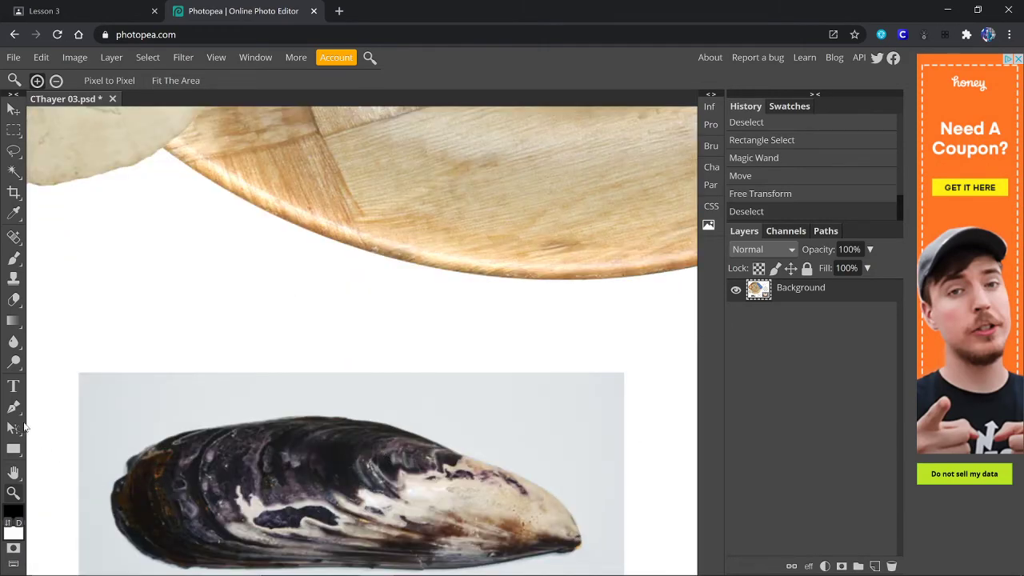
{"action": "left_click", "coordinate": [13, 472]}
{"action": "left_click_drag", "start_coordinate": [339, 532], "coordinate": [352, 343]}
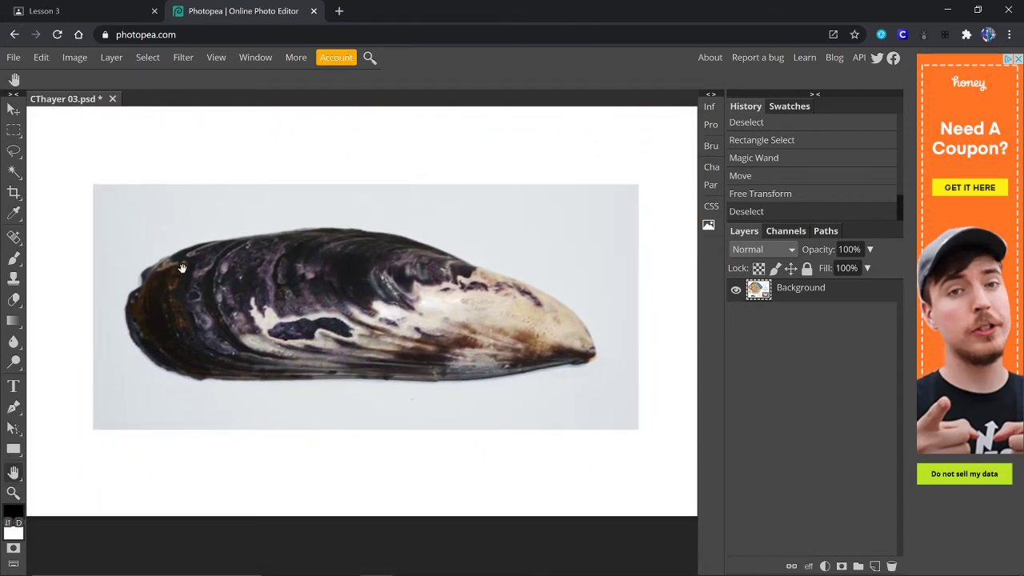
{"action": "left_click", "coordinate": [14, 171]}
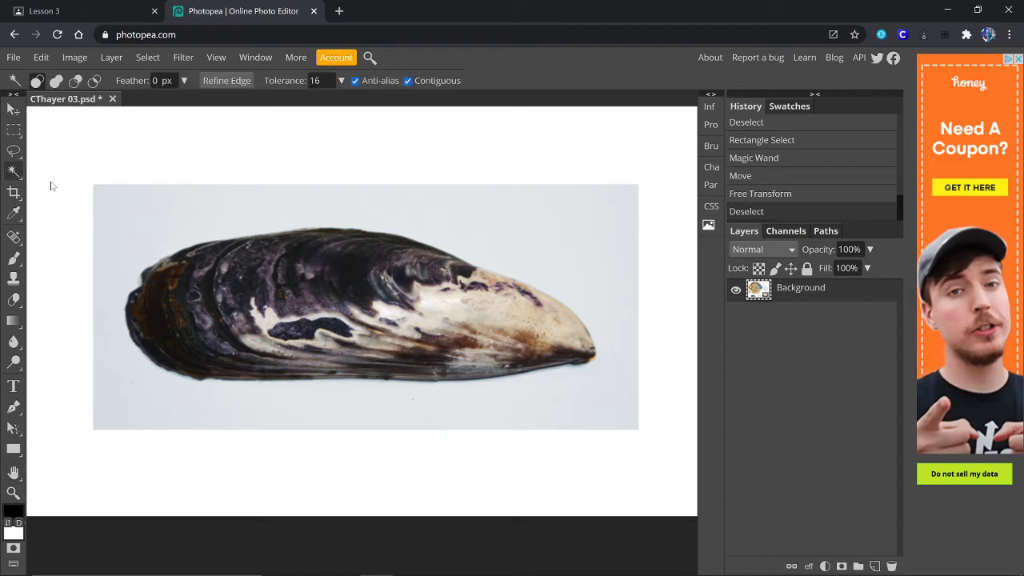
{"action": "left_click", "coordinate": [131, 221]}
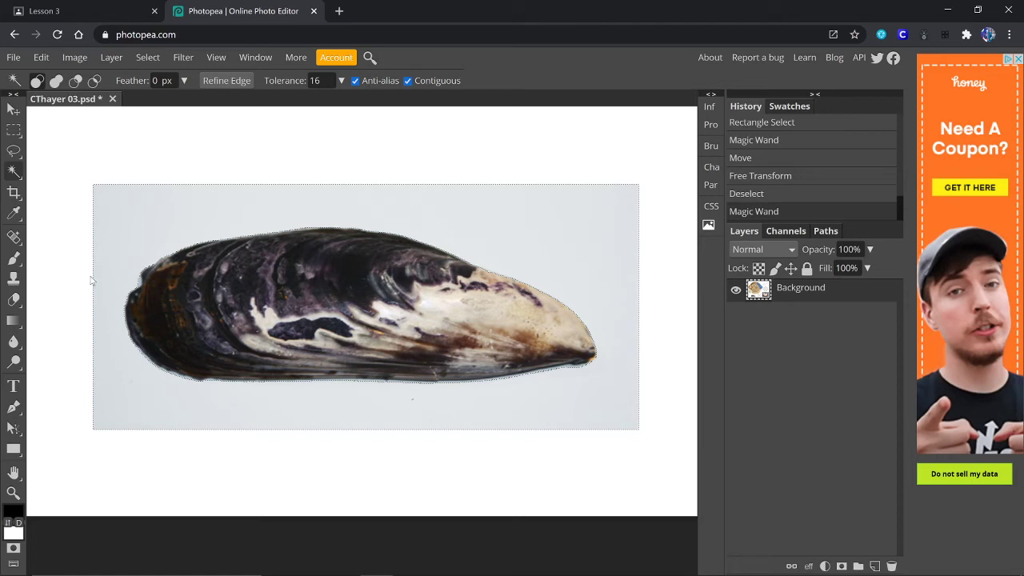
{"action": "key", "text": "alt"}
{"action": "left_click", "coordinate": [132, 225], "text": "alt"}
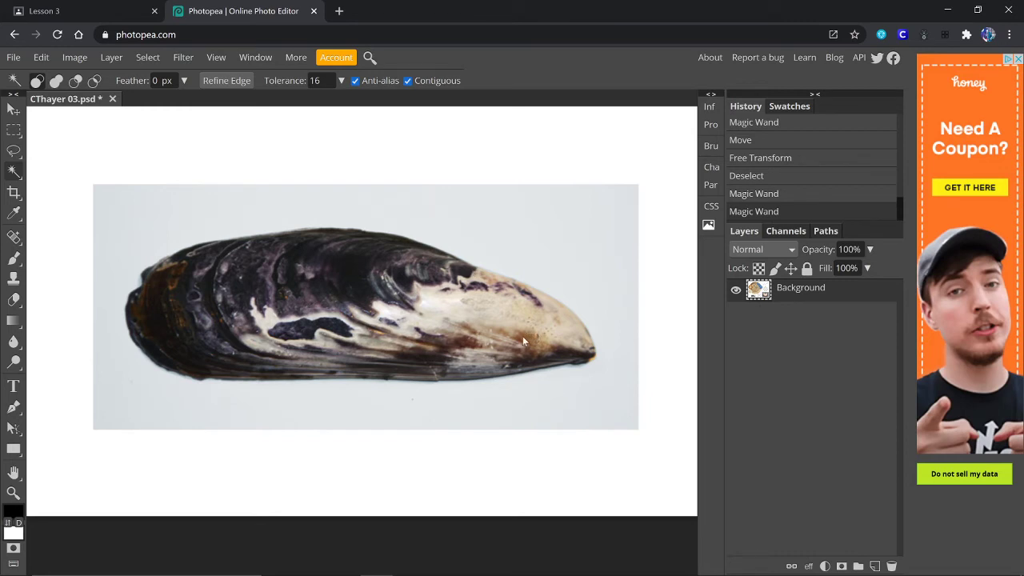
Step: Try selecting the upper part of the mussel shell with the freehand Lasso, and clear the selection
{"action": "key", "text": "ctrl+0"}
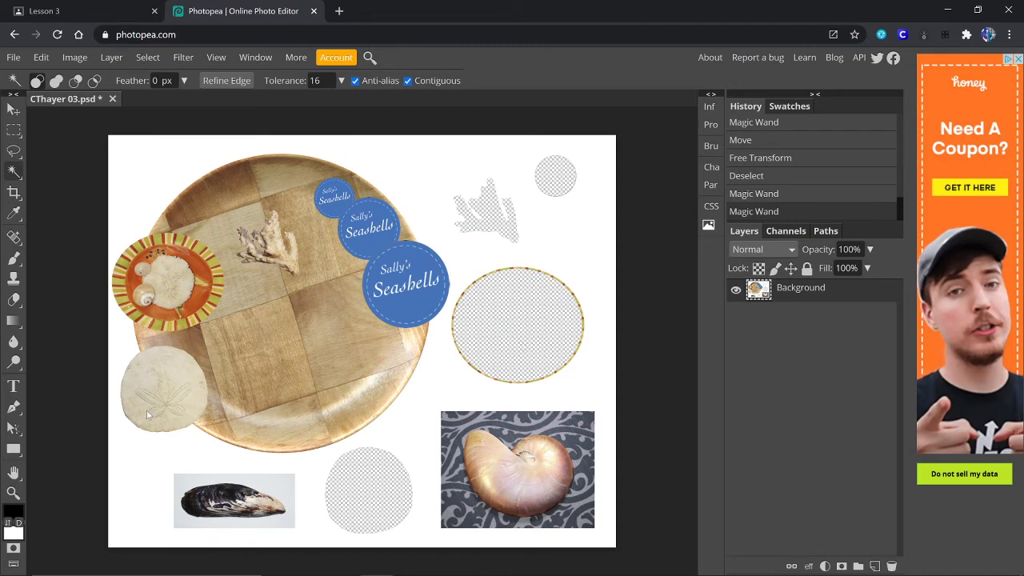
{"action": "left_click", "coordinate": [13, 493]}
{"action": "left_click", "coordinate": [226, 495]}
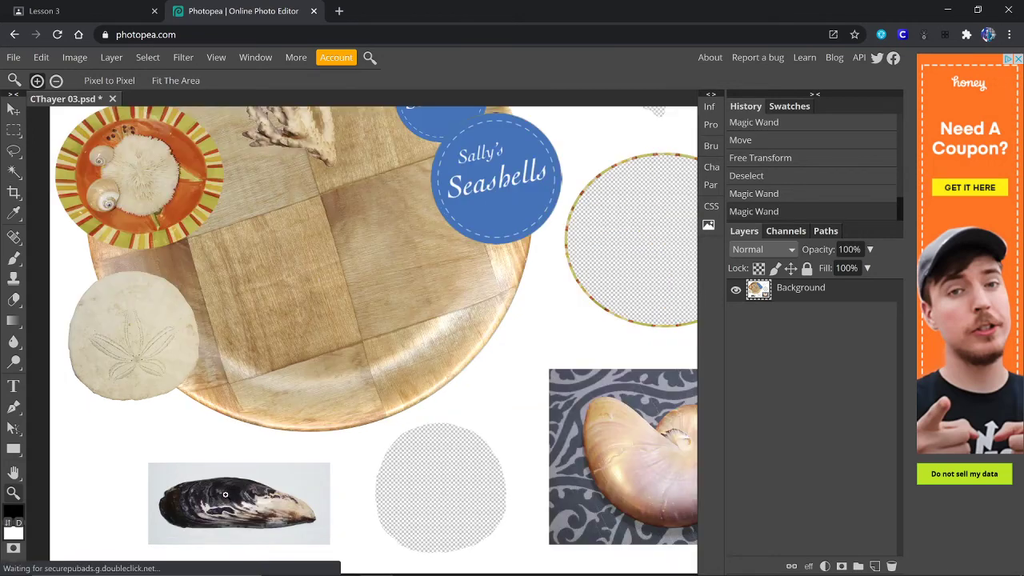
{"action": "left_click", "coordinate": [226, 495]}
{"action": "scroll", "coordinate": [355, 405], "scroll_direction": "down", "scroll_amount": 3}
{"action": "scroll", "coordinate": [355, 405], "scroll_direction": "up", "scroll_amount": 1}
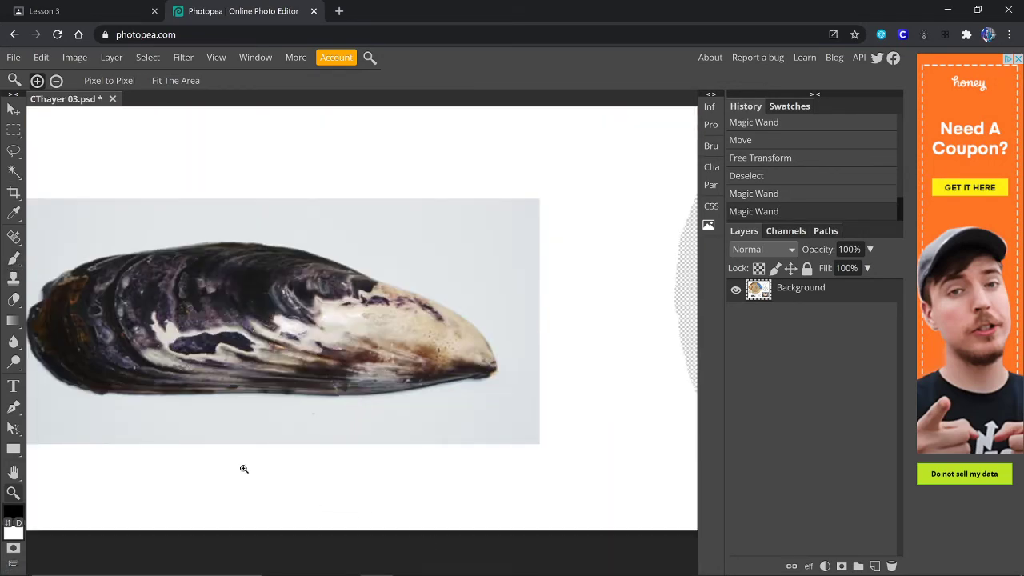
{"action": "left_click", "coordinate": [13, 473]}
{"action": "left_click_drag", "start_coordinate": [204, 484], "coordinate": [289, 429]}
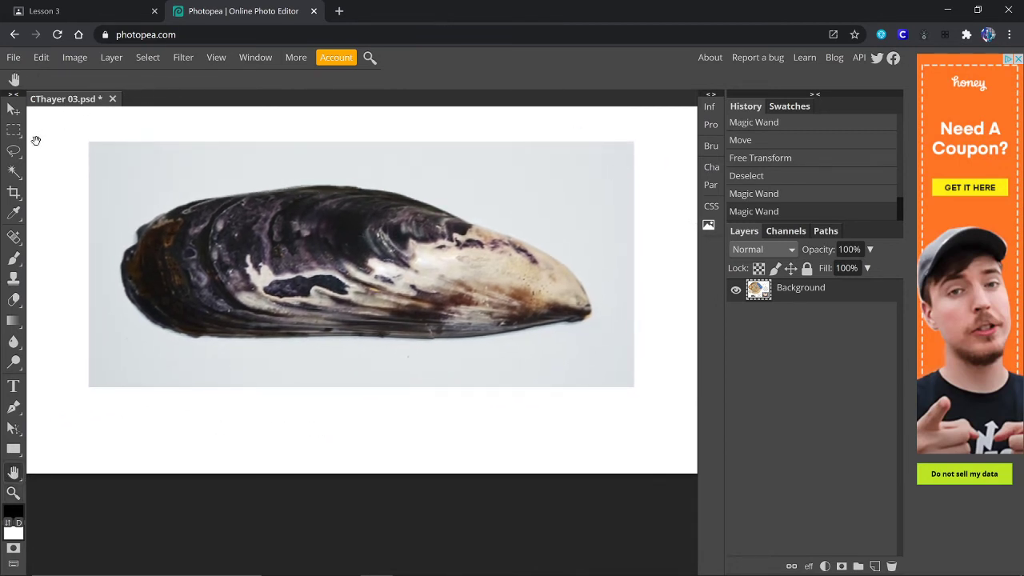
{"action": "right_click", "coordinate": [14, 156]}
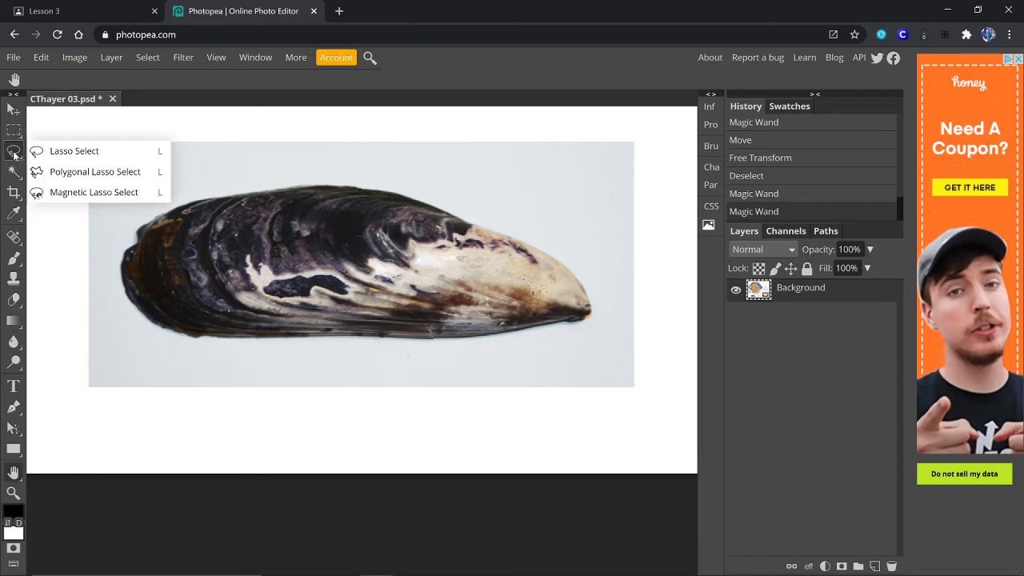
{"action": "left_click", "coordinate": [74, 152]}
{"action": "mouse_move", "coordinate": [549, 224]}
{"action": "left_mouse_down"}
{"action": "mouse_move", "coordinate": [417, 185]}
{"action": "mouse_move", "coordinate": [263, 175]}
{"action": "mouse_move", "coordinate": [177, 198]}
{"action": "mouse_move", "coordinate": [139, 225]}
{"action": "mouse_move", "coordinate": [119, 266]}
{"action": "mouse_move", "coordinate": [130, 306]}
{"action": "left_mouse_up"}
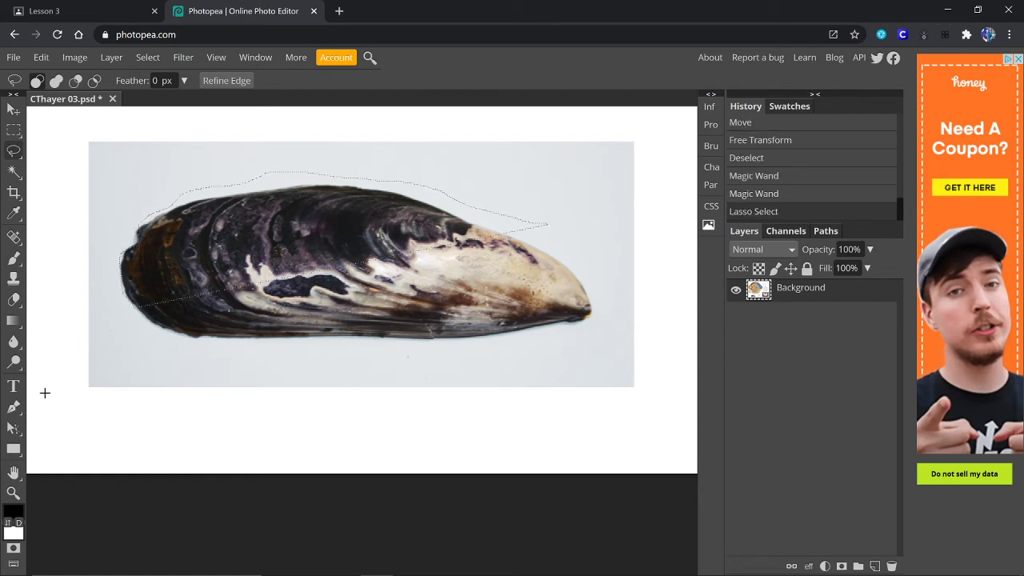
{"action": "key", "text": "ctrl+d"}
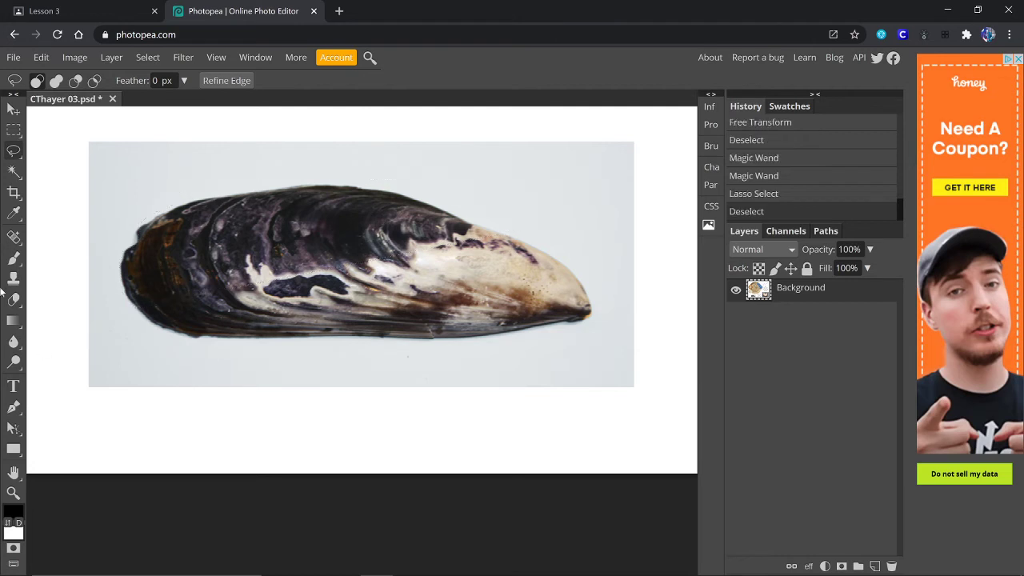
Step: Try outlining the mussel shell's upper edge with the Polygonal Lasso, and clear that selection
{"action": "right_click", "coordinate": [13, 150]}
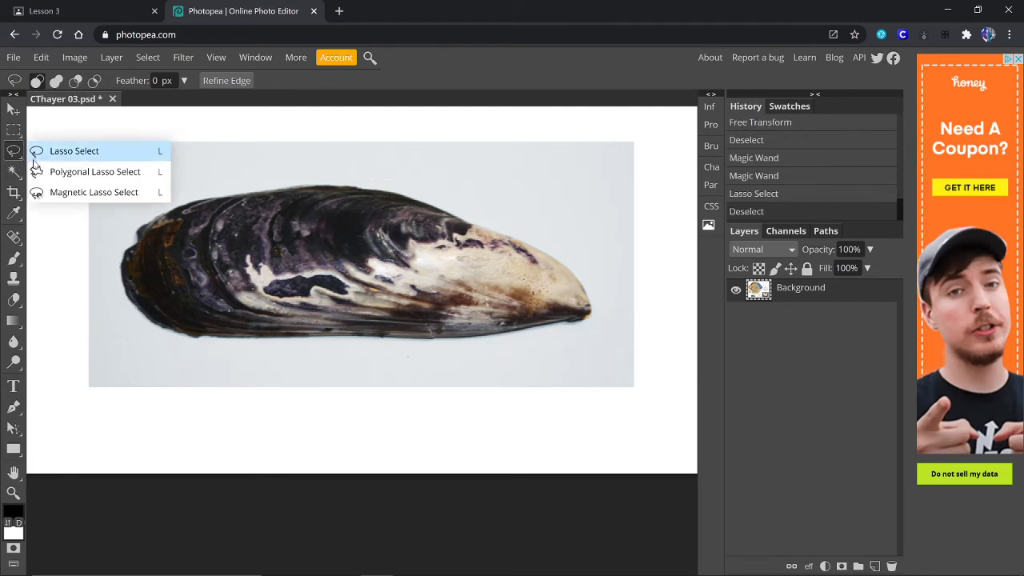
{"action": "left_click", "coordinate": [62, 169]}
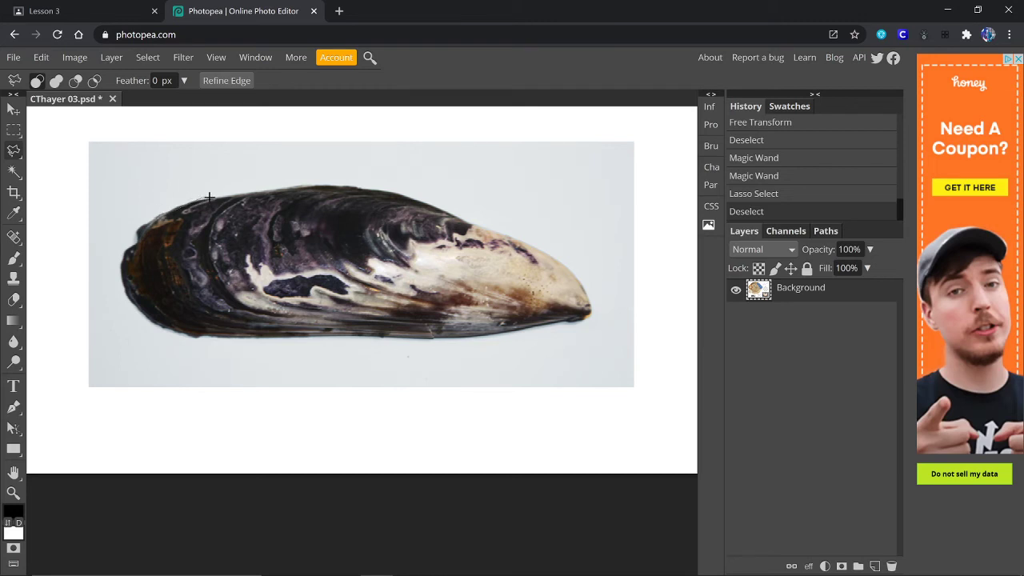
{"action": "left_click", "coordinate": [239, 194]}
{"action": "left_click", "coordinate": [308, 186]}
{"action": "right_click", "coordinate": [548, 291]}
{"action": "left_click", "coordinate": [427, 248]}
{"action": "left_click", "coordinate": [427, 248]}
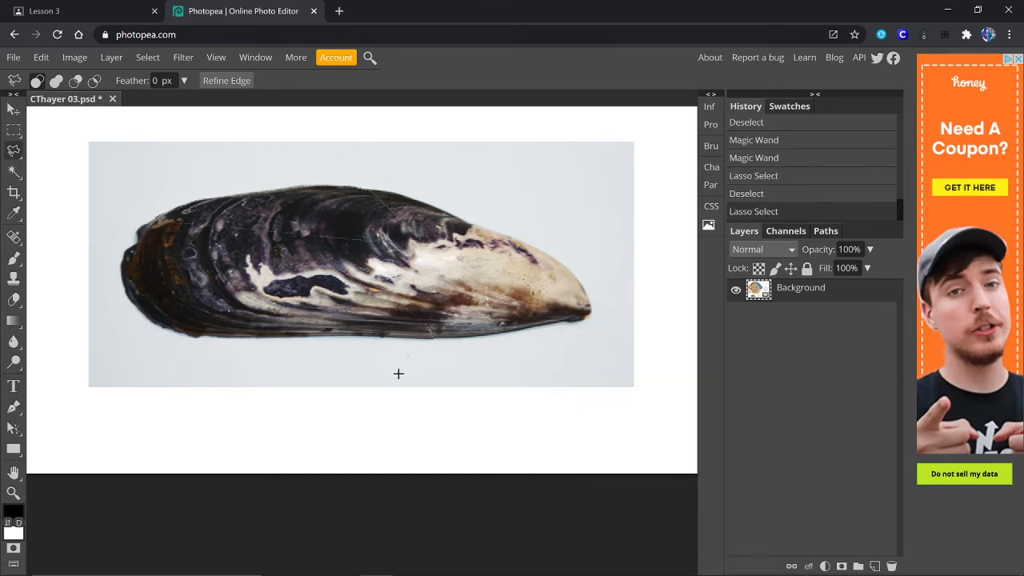
{"action": "left_click", "coordinate": [257, 362]}
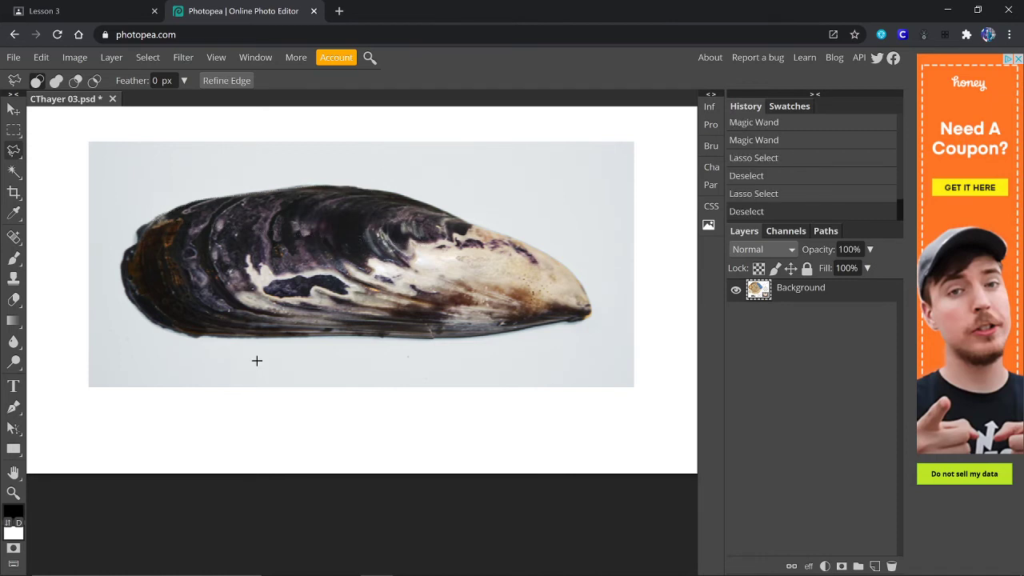
Step: Select the mussel shell by tracing its whole outline with the Magnetic Lasso, undoing any accidental deselection
{"action": "right_click", "coordinate": [14, 150]}
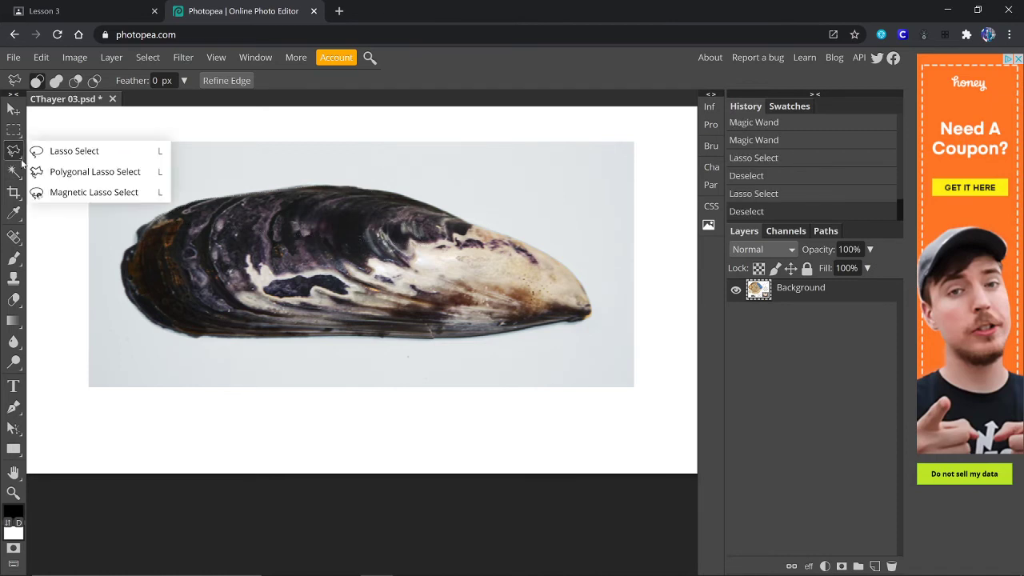
{"action": "left_click", "coordinate": [70, 193]}
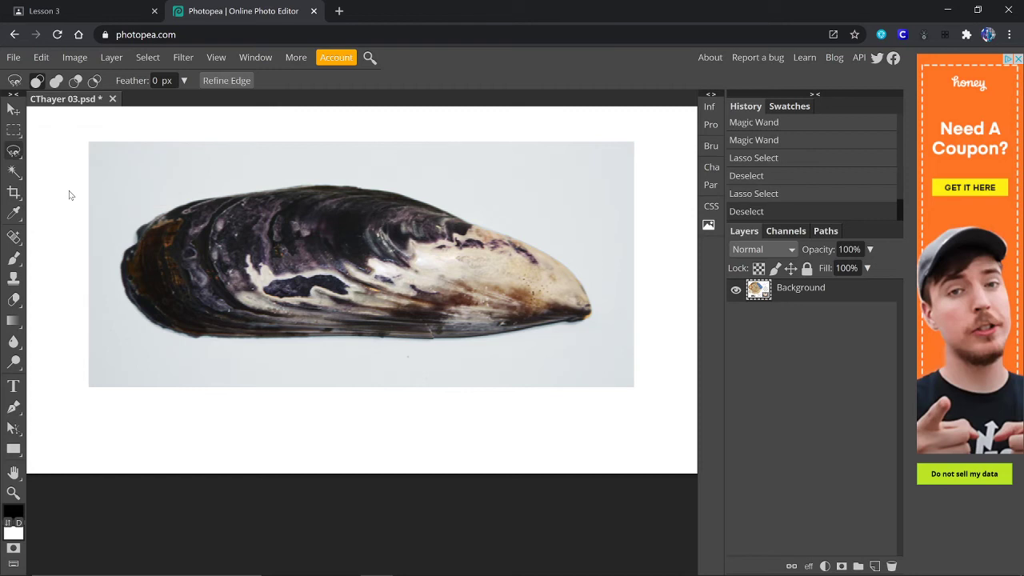
{"action": "left_click", "coordinate": [165, 212]}
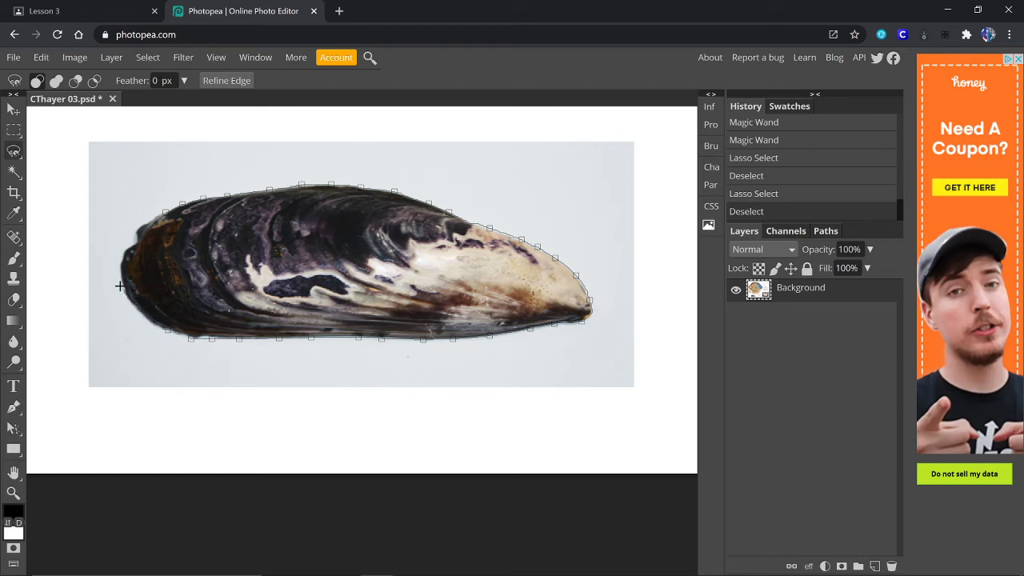
{"action": "left_click", "coordinate": [164, 211]}
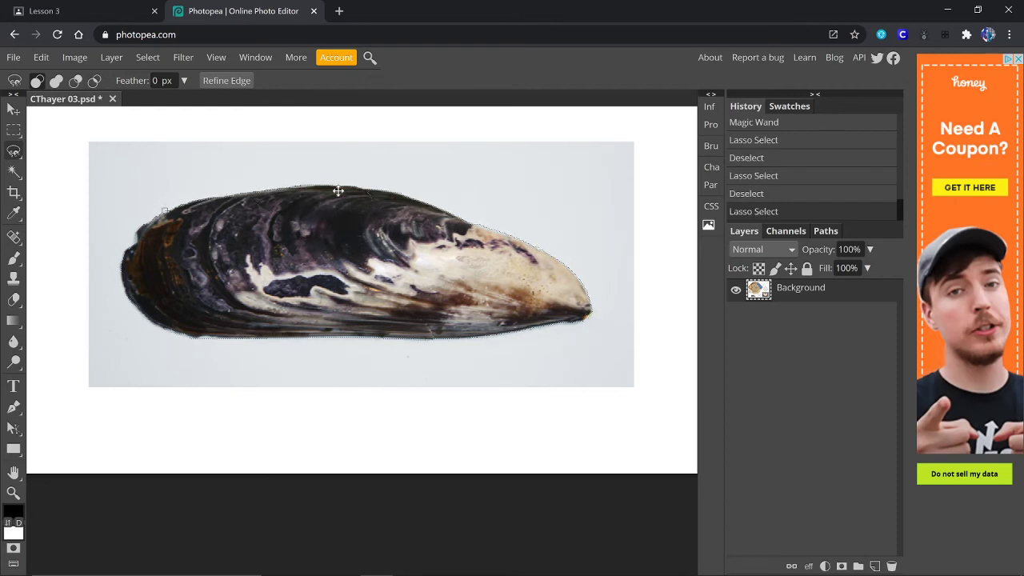
{"action": "right_click", "coordinate": [183, 144]}
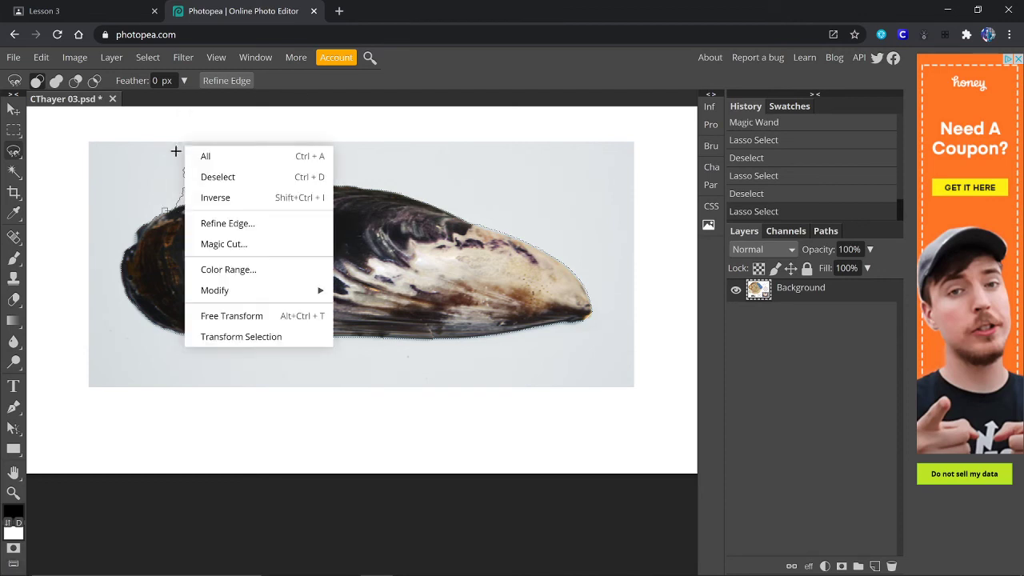
{"action": "left_click", "coordinate": [157, 230]}
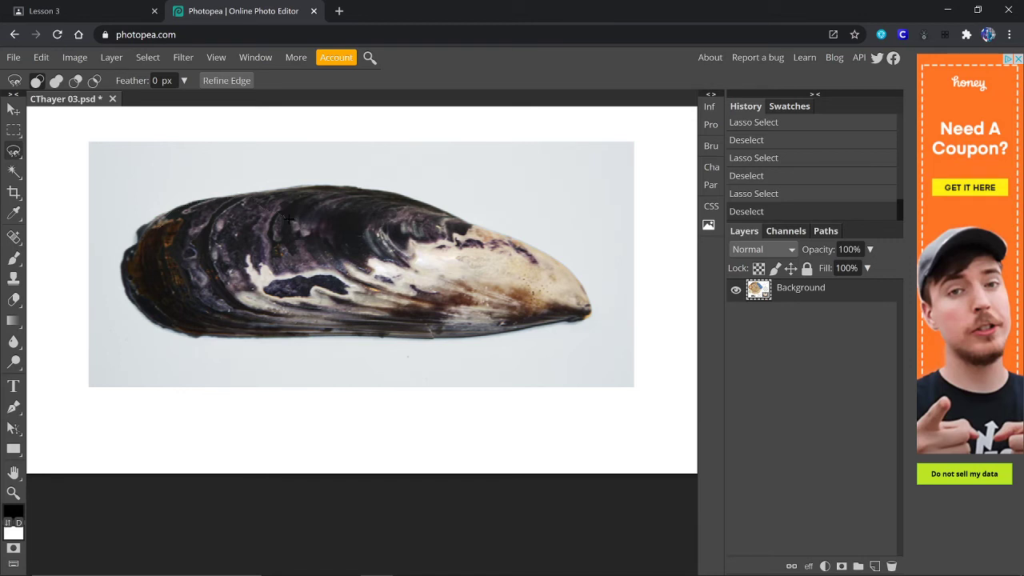
{"action": "key", "text": "ctrl+z"}
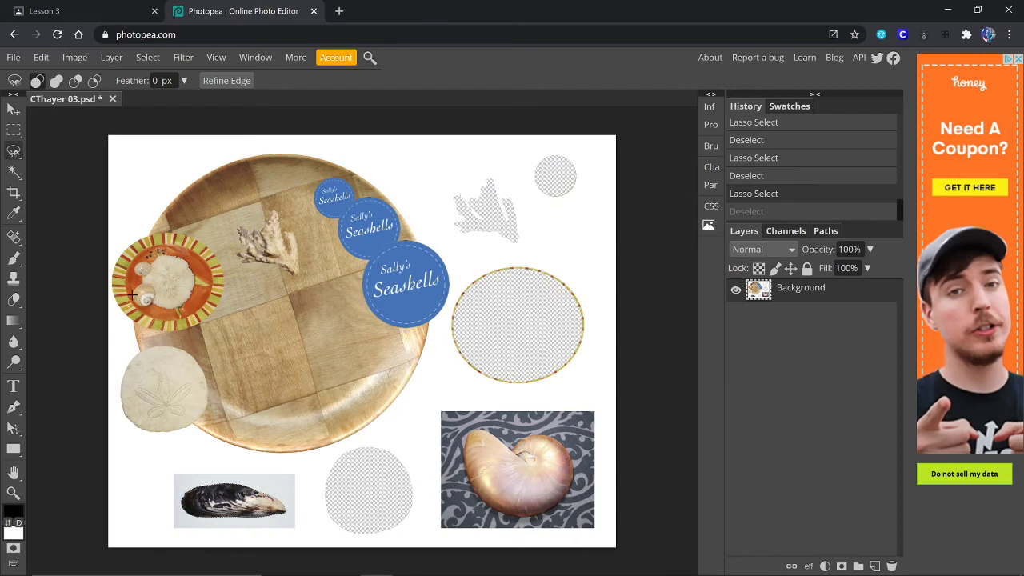
Step: Move the mussel shell onto the lower part of the wooden plate, rotate it by -22.5°, and clear the selection
{"action": "left_click", "coordinate": [13, 110]}
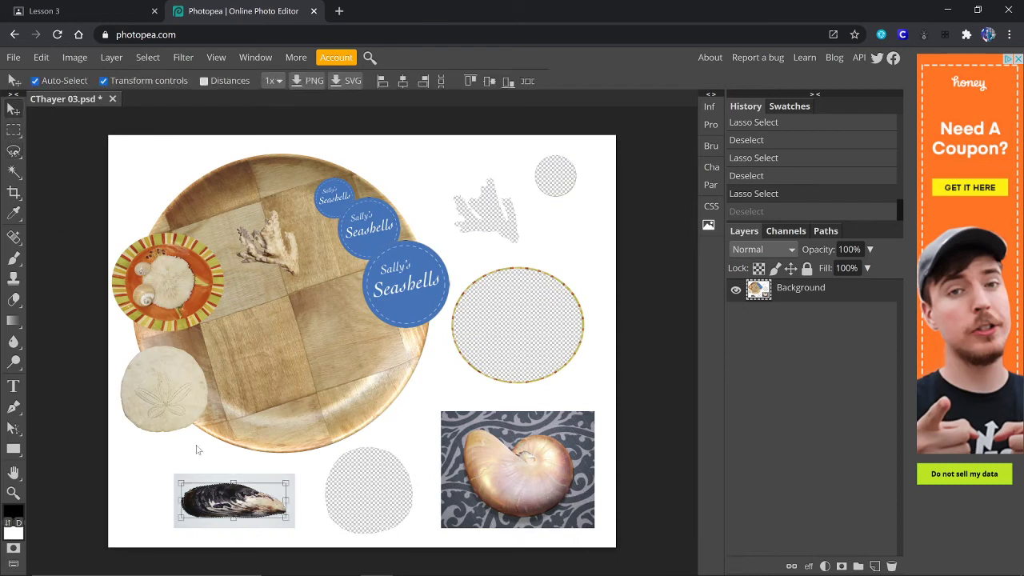
{"action": "left_click_drag", "start_coordinate": [249, 505], "coordinate": [310, 392]}
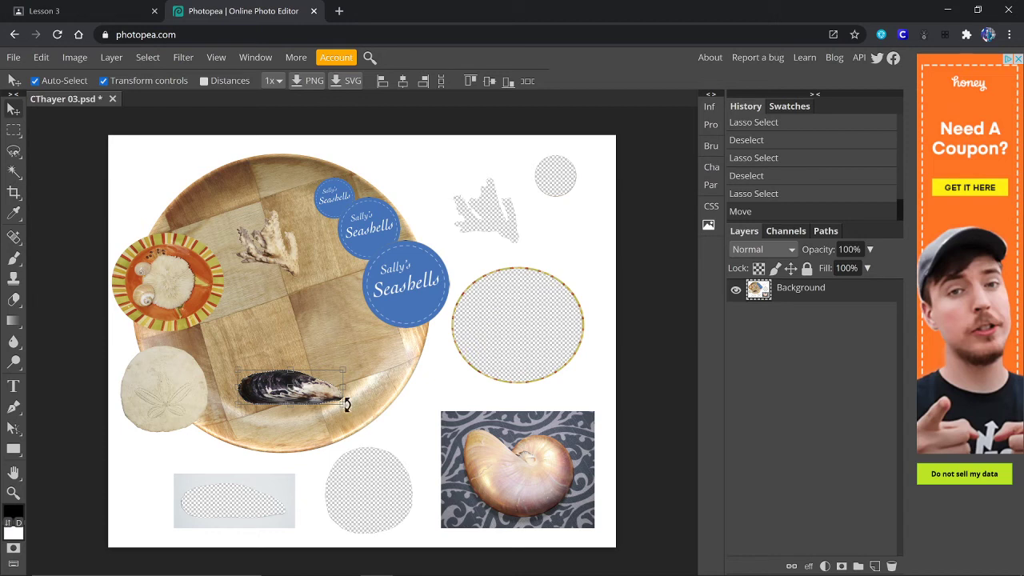
{"action": "left_click_drag", "start_coordinate": [349, 407], "coordinate": [308, 413]}
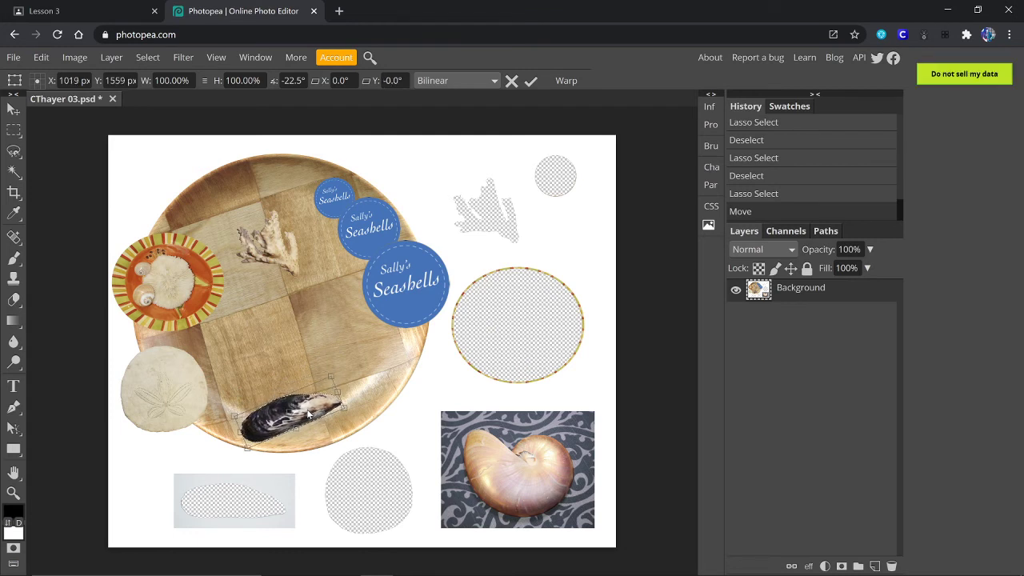
{"action": "key", "text": "Return"}
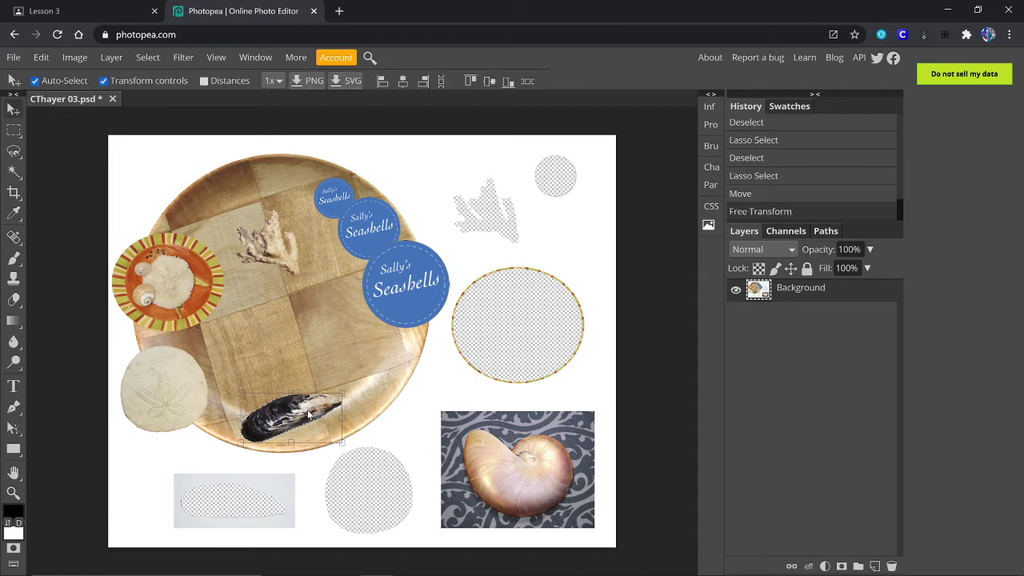
{"action": "key", "text": "ctrl+d"}
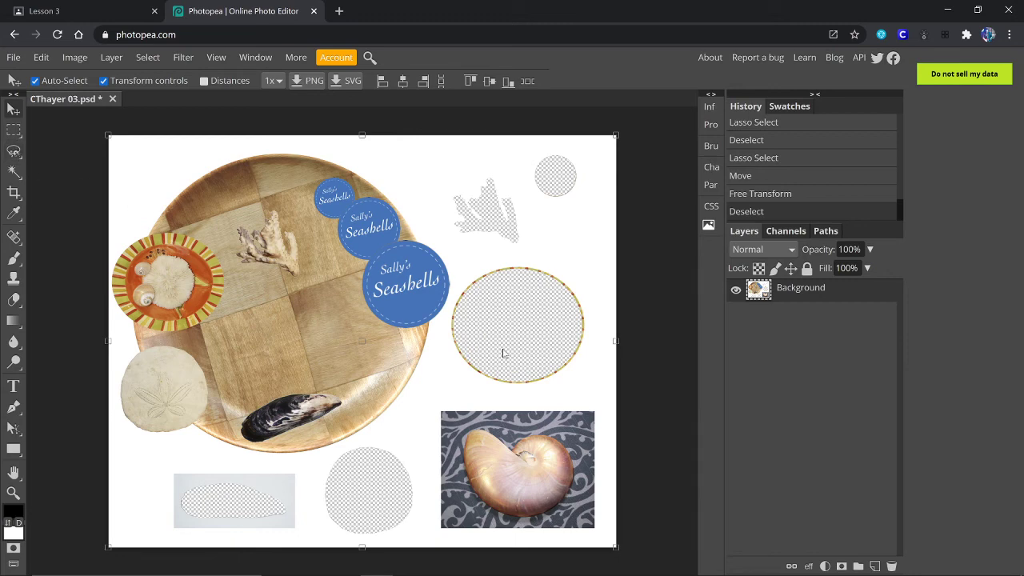
Step: Try tracing the outline of the spiral shell on the patterned fabric with the Magnetic Lasso
{"action": "left_click", "coordinate": [13, 493]}
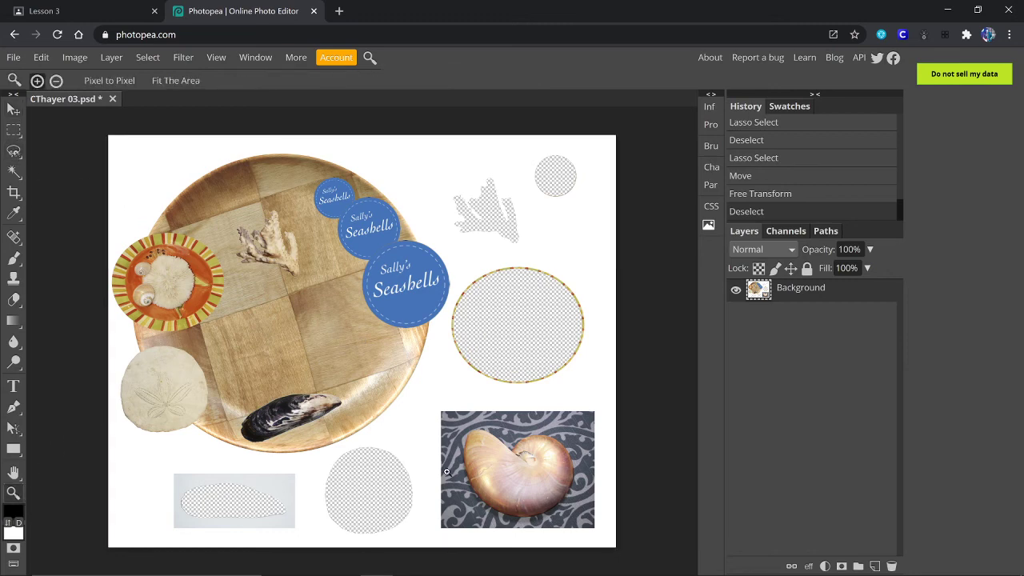
{"action": "left_click", "coordinate": [555, 472]}
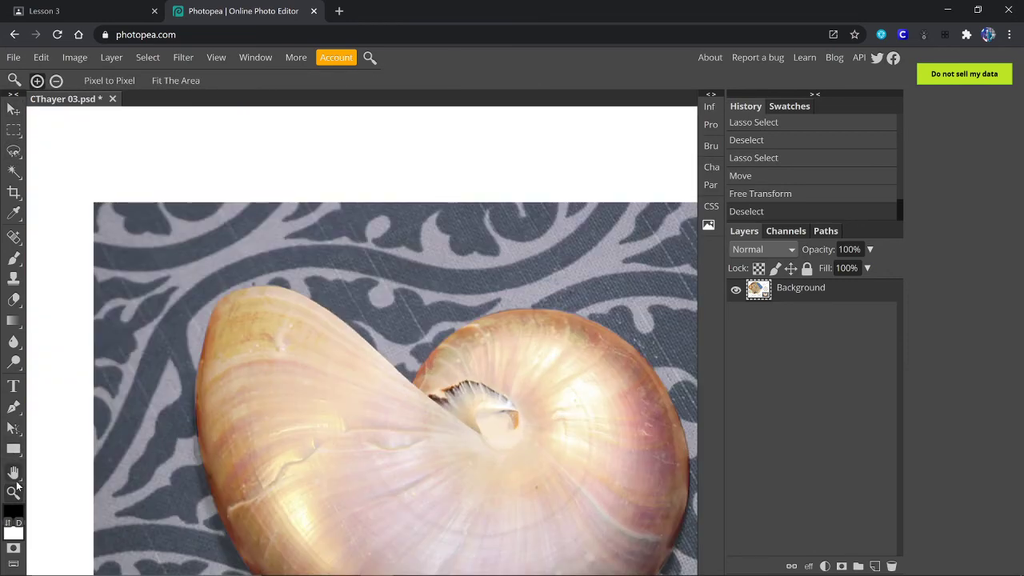
{"action": "left_click", "coordinate": [13, 473]}
{"action": "left_click_drag", "start_coordinate": [503, 464], "coordinate": [416, 315]}
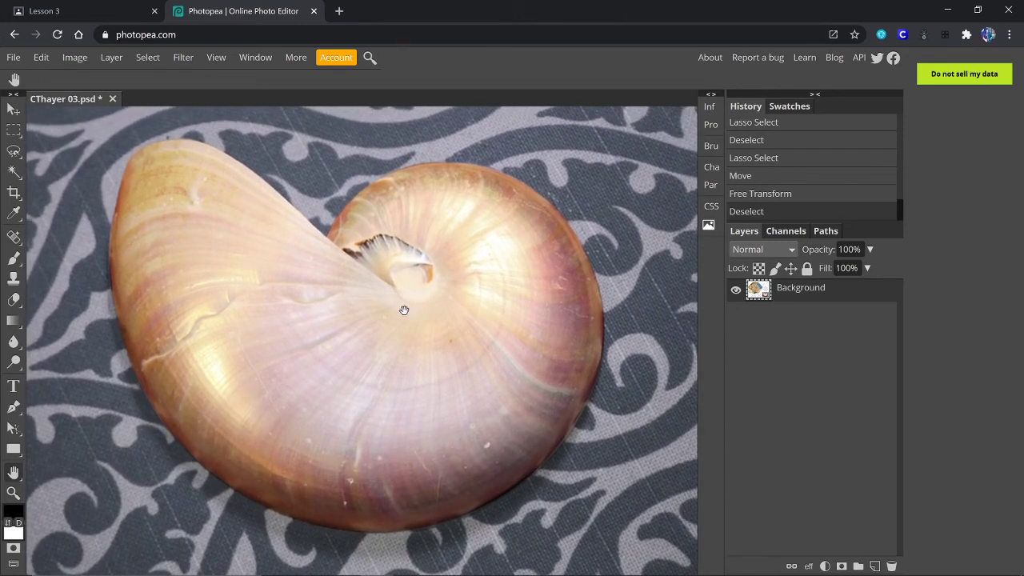
{"action": "left_click", "coordinate": [13, 152]}
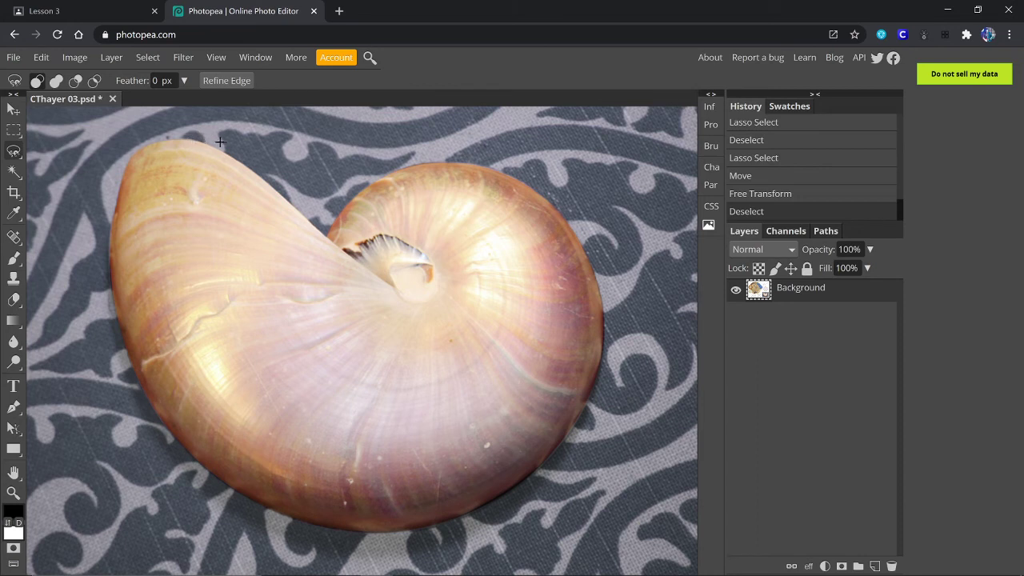
{"action": "left_click", "coordinate": [192, 137]}
{"action": "mouse_move", "coordinate": [269, 185]}
{"action": "left_mouse_down"}
{"action": "mouse_move", "coordinate": [328, 240]}
{"action": "mouse_move", "coordinate": [359, 185]}
{"action": "mouse_move", "coordinate": [403, 162]}
{"action": "mouse_move", "coordinate": [476, 162]}
{"action": "mouse_move", "coordinate": [535, 182]}
{"action": "mouse_move", "coordinate": [611, 307]}
{"action": "mouse_move", "coordinate": [578, 428]}
{"action": "left_mouse_up"}
{"action": "mouse_move", "coordinate": [546, 461]}
{"action": "left_mouse_down"}
{"action": "mouse_move", "coordinate": [514, 499]}
{"action": "mouse_move", "coordinate": [472, 516]}
{"action": "left_mouse_up"}
{"action": "left_click_drag", "start_coordinate": [413, 535], "coordinate": [361, 544]}
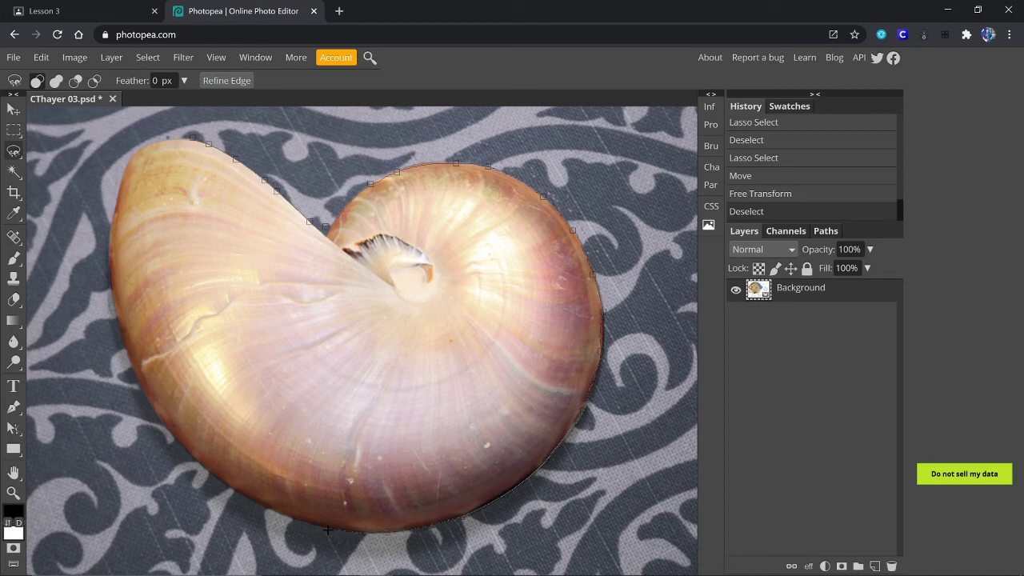
{"action": "mouse_move", "coordinate": [295, 523]}
{"action": "left_mouse_down"}
{"action": "mouse_move", "coordinate": [187, 478]}
{"action": "mouse_move", "coordinate": [158, 445]}
{"action": "mouse_move", "coordinate": [140, 374]}
{"action": "left_mouse_up"}
{"action": "mouse_move", "coordinate": [97, 263]}
{"action": "left_mouse_down"}
{"action": "mouse_move", "coordinate": [121, 151]}
{"action": "mouse_move", "coordinate": [194, 138]}
{"action": "left_mouse_up"}
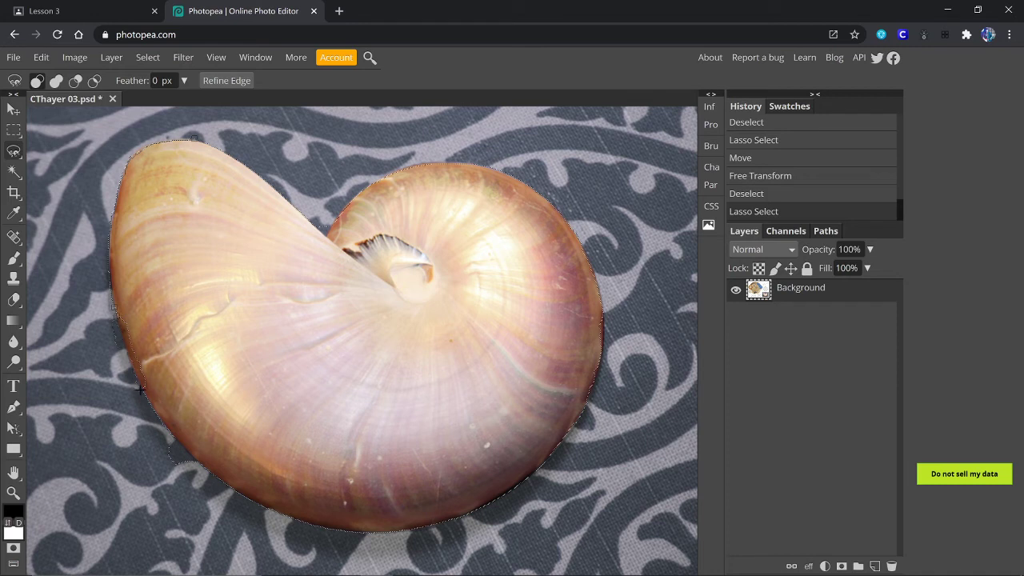
Step: Undo the stray lasso selection on the spiral shell's edge and the shell outline before it
{"action": "left_click_drag", "start_coordinate": [142, 388], "coordinate": [138, 352]}
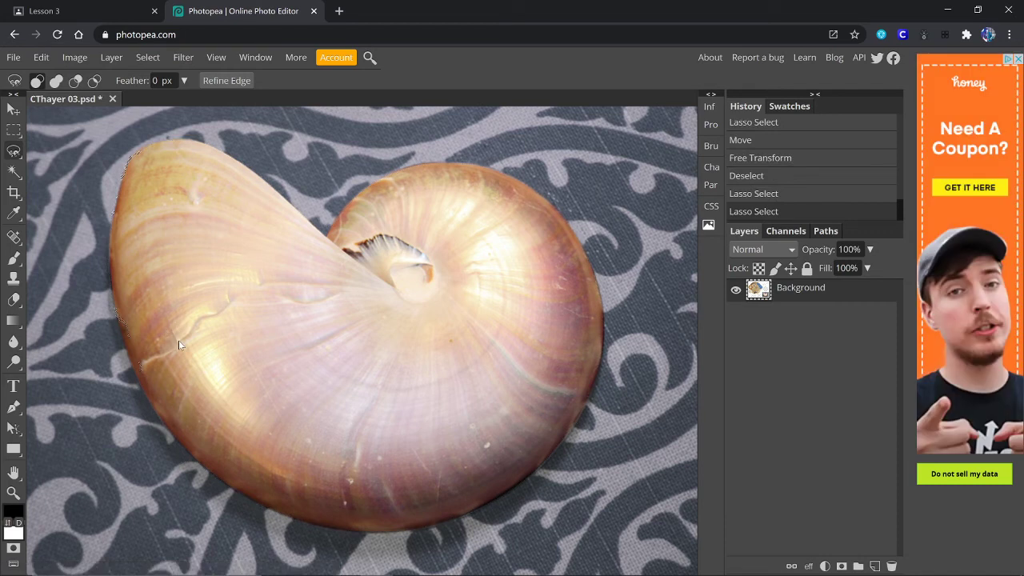
{"action": "key", "text": "ctrl+z"}
{"action": "key", "text": "ctrl+z"}
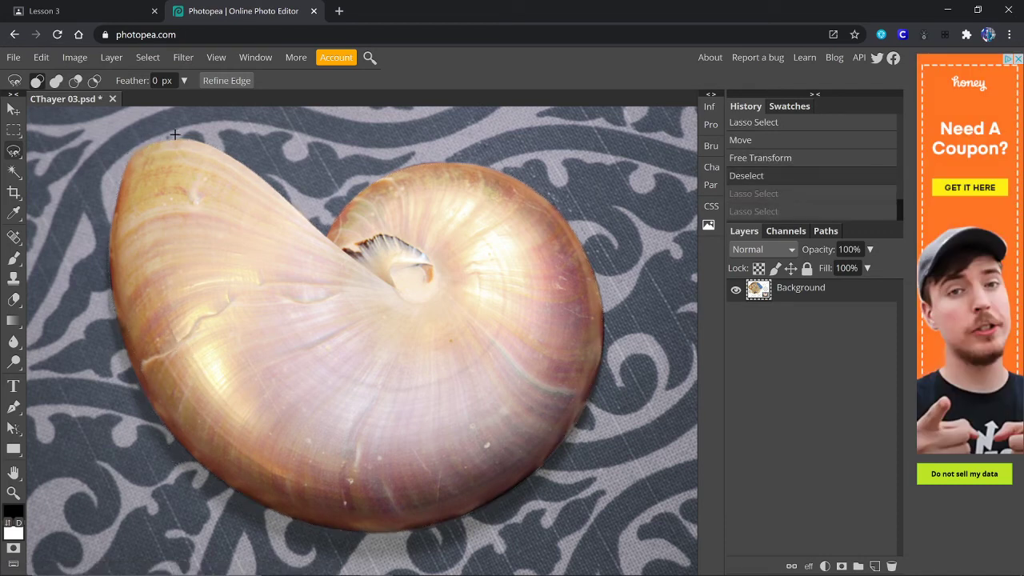
Step: Trace the spiral shell's outline again with the Magnetic Lasso, starting from its pointed upper end, and undo the accidental deselection
{"action": "mouse_move", "coordinate": [132, 152]}
{"action": "left_mouse_down"}
{"action": "mouse_move", "coordinate": [215, 147]}
{"action": "mouse_move", "coordinate": [326, 233]}
{"action": "mouse_move", "coordinate": [336, 210]}
{"action": "mouse_move", "coordinate": [390, 168]}
{"action": "mouse_move", "coordinate": [506, 174]}
{"action": "mouse_move", "coordinate": [554, 200]}
{"action": "left_mouse_up"}
{"action": "left_click_drag", "start_coordinate": [576, 232], "coordinate": [600, 319]}
{"action": "mouse_move", "coordinate": [556, 459]}
{"action": "left_mouse_down"}
{"action": "mouse_move", "coordinate": [514, 506]}
{"action": "mouse_move", "coordinate": [458, 534]}
{"action": "mouse_move", "coordinate": [341, 555]}
{"action": "mouse_move", "coordinate": [304, 549]}
{"action": "mouse_move", "coordinate": [167, 454]}
{"action": "mouse_move", "coordinate": [136, 393]}
{"action": "mouse_move", "coordinate": [115, 316]}
{"action": "left_mouse_up"}
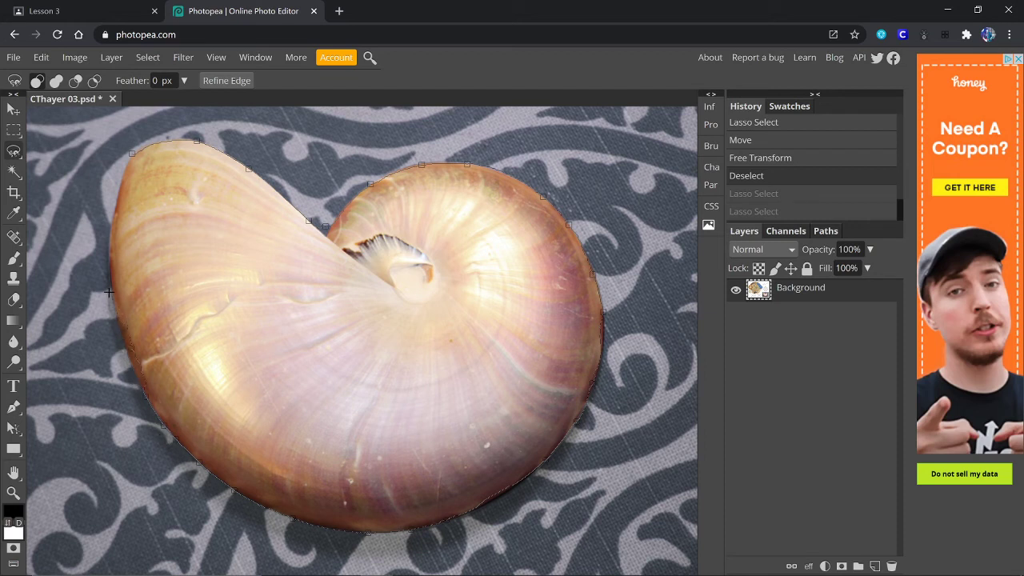
{"action": "mouse_move", "coordinate": [120, 379]}
{"action": "left_mouse_down"}
{"action": "mouse_move", "coordinate": [136, 341]}
{"action": "mouse_move", "coordinate": [110, 316]}
{"action": "mouse_move", "coordinate": [104, 245]}
{"action": "left_mouse_up"}
{"action": "left_click", "coordinate": [132, 155]}
{"action": "left_click", "coordinate": [132, 154]}
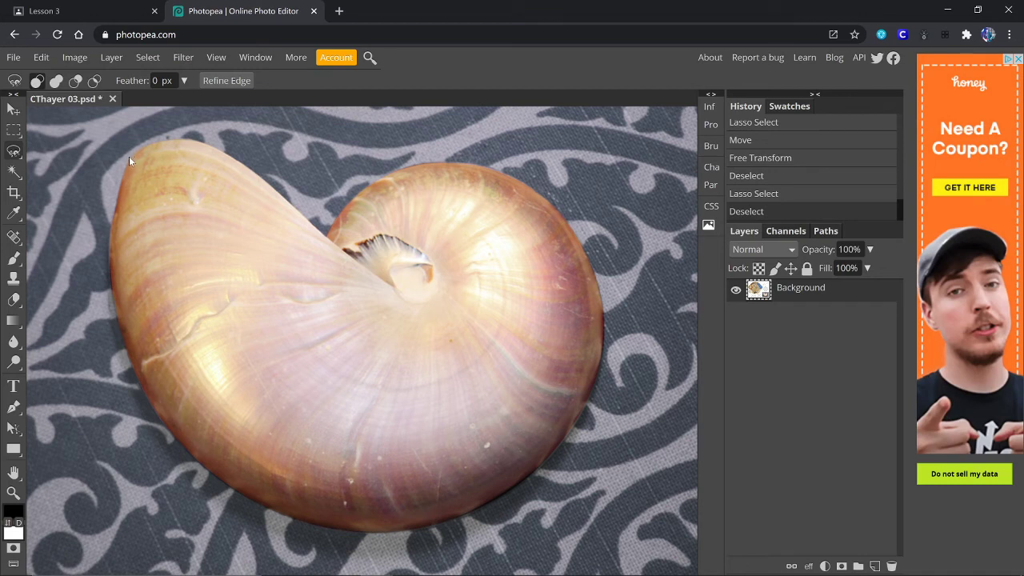
{"action": "key", "text": "ctrl+z"}
Step: Add the missed slivers along the spiral shell's left edge to the selection with the Magic Wand, undoing the pick that replaced it
{"action": "mouse_move", "coordinate": [3, 558]}
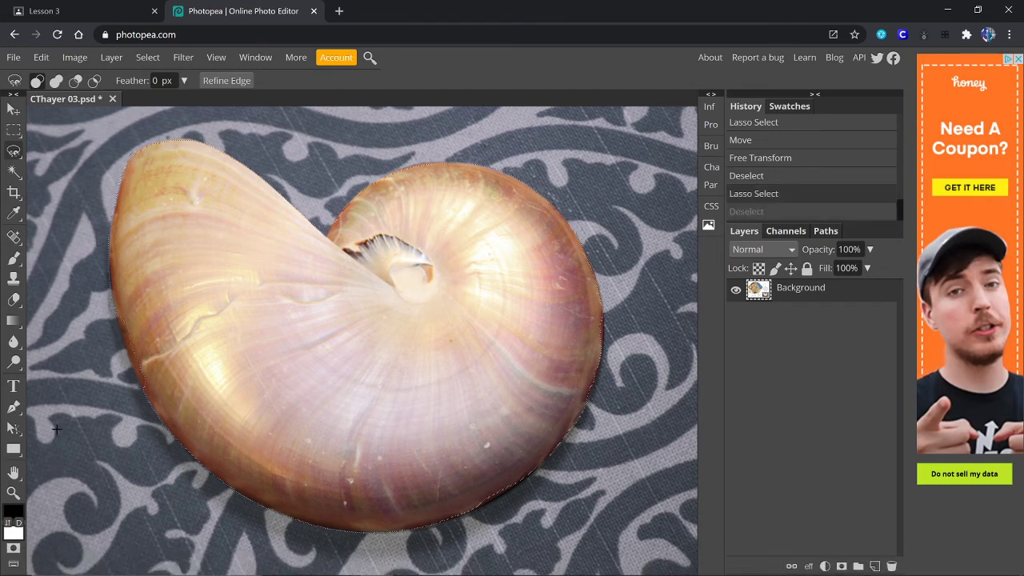
{"action": "left_click", "coordinate": [13, 171]}
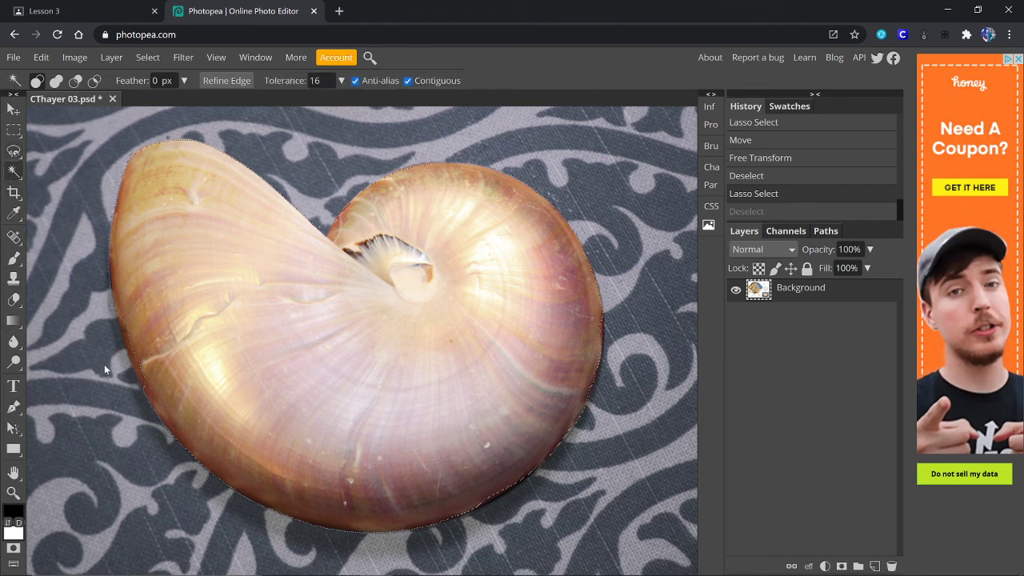
{"action": "left_click", "coordinate": [129, 342]}
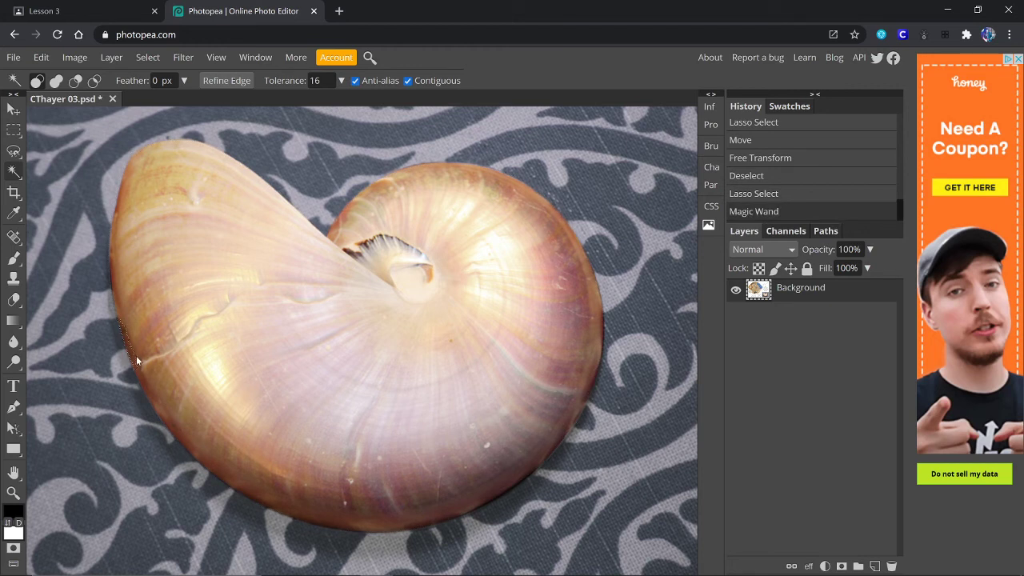
{"action": "key", "text": "ctrl+z"}
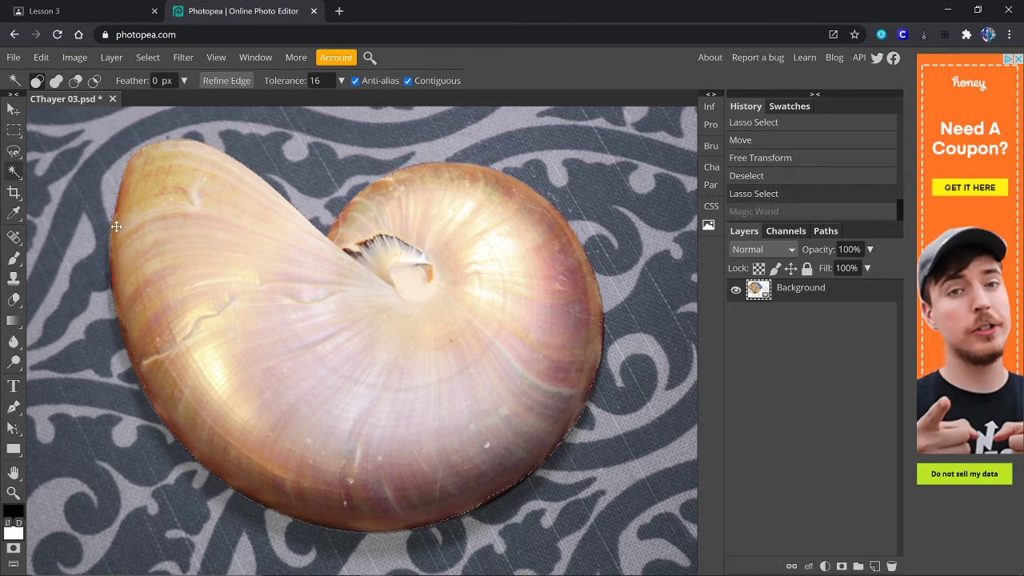
{"action": "key", "text": "shift"}
{"action": "left_click", "coordinate": [121, 325], "text": "shift"}
{"action": "left_click", "coordinate": [137, 362], "text": "shift"}
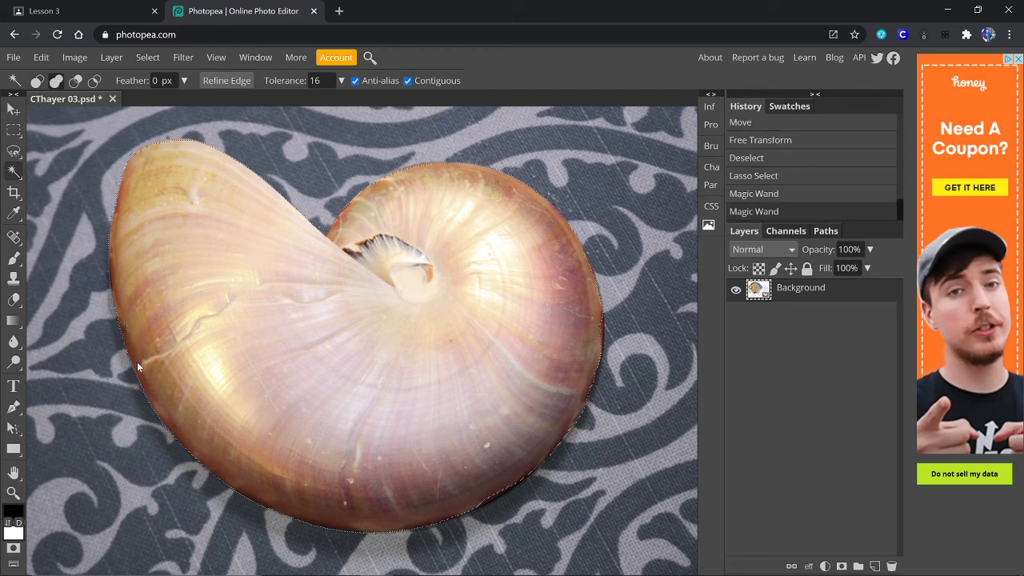
{"action": "left_click", "coordinate": [124, 319], "text": "shift"}
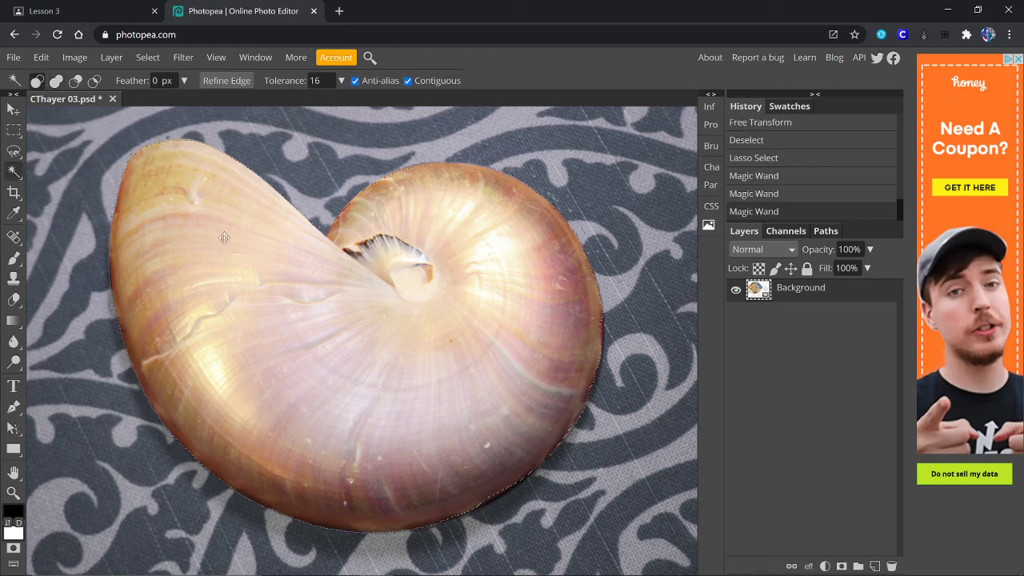
Step: Extend the selection with the Magic Wand to the missed slivers along the spiral shell's lower-right and right edges
{"action": "key", "text": "shift"}
{"action": "left_click", "coordinate": [486, 500], "text": "shift"}
{"action": "key", "text": "shift"}
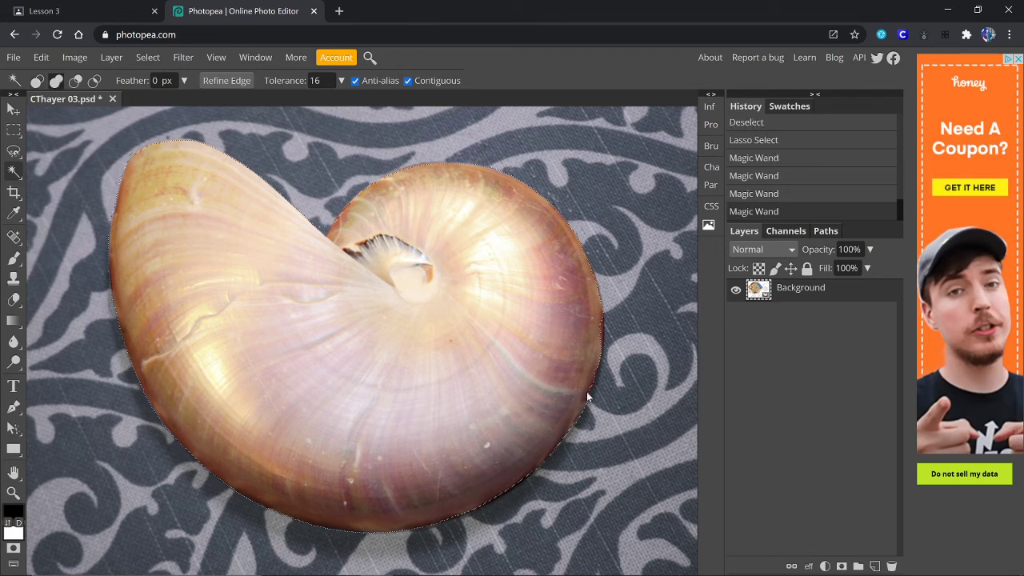
{"action": "left_click", "coordinate": [600, 332], "text": "shift"}
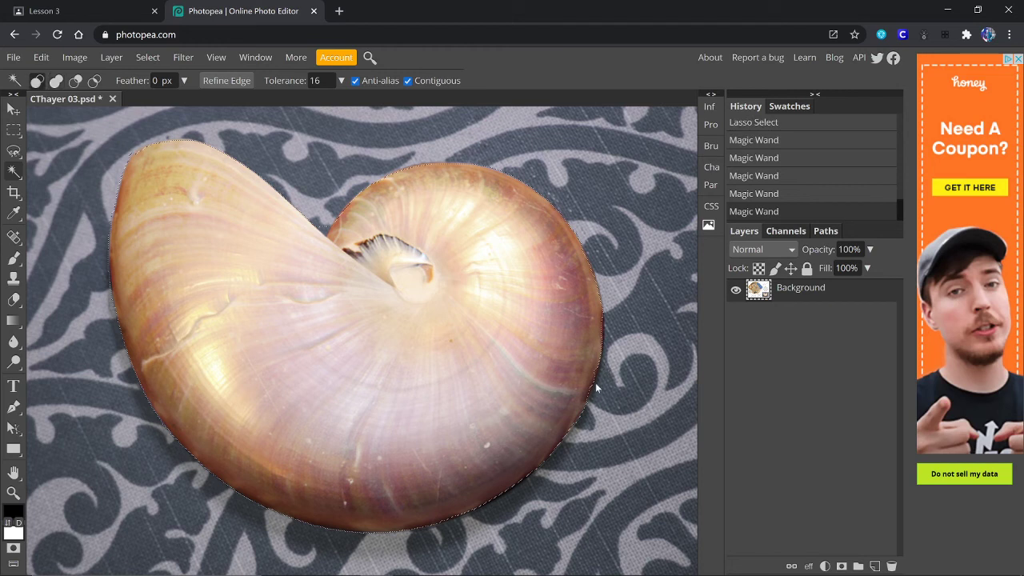
{"action": "key", "text": "shift"}
{"action": "left_click", "coordinate": [595, 371], "text": "shift"}
Step: Move the selected spiral shell from the patterned fabric onto the middle of the wooden plate
{"action": "key", "text": "alt"}
{"action": "key", "text": "ctrl+0"}
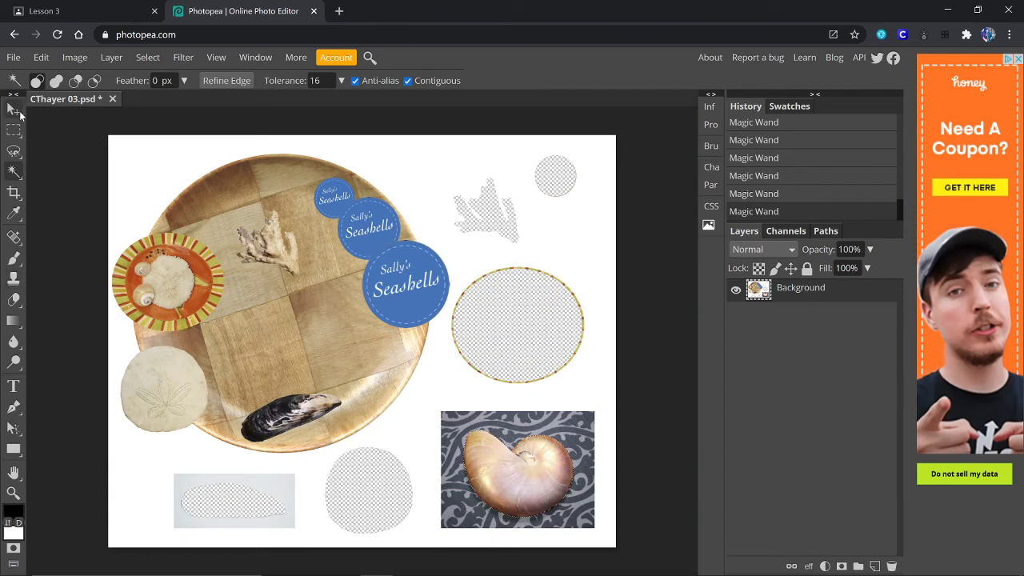
{"action": "left_click", "coordinate": [13, 109]}
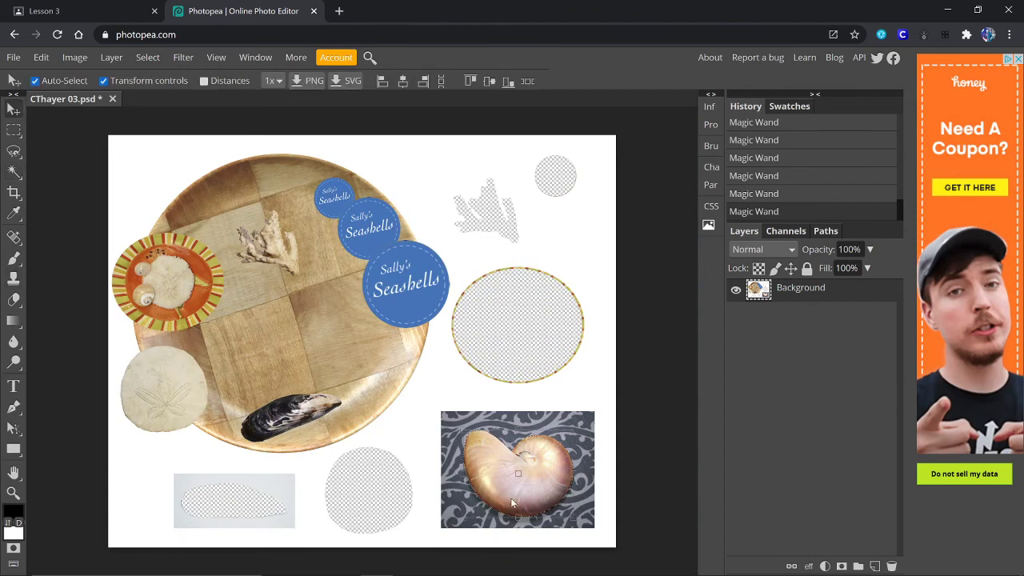
{"action": "left_click_drag", "start_coordinate": [511, 497], "coordinate": [278, 354]}
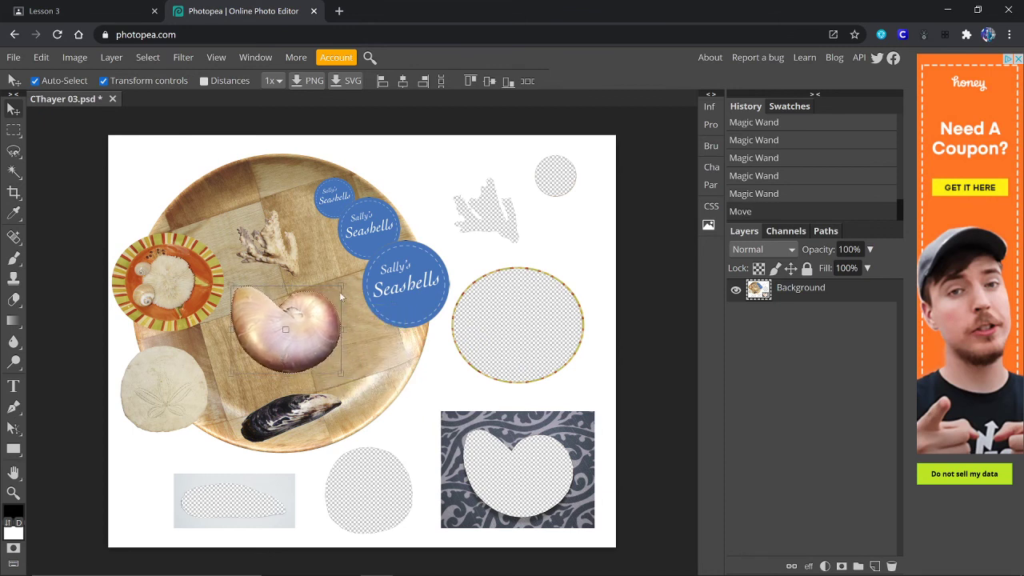
Step: Rotate the spiral shell by -179.4° in place, and finish by hiding the transform controls and clearing the selection
{"action": "left_click_drag", "start_coordinate": [346, 280], "coordinate": [212, 387]}
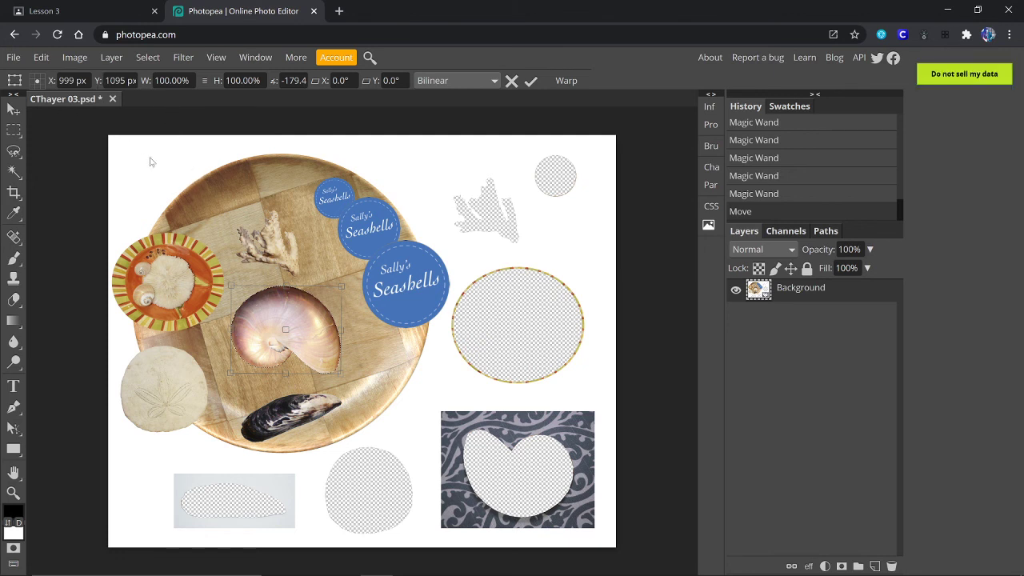
{"action": "key", "text": "Return"}
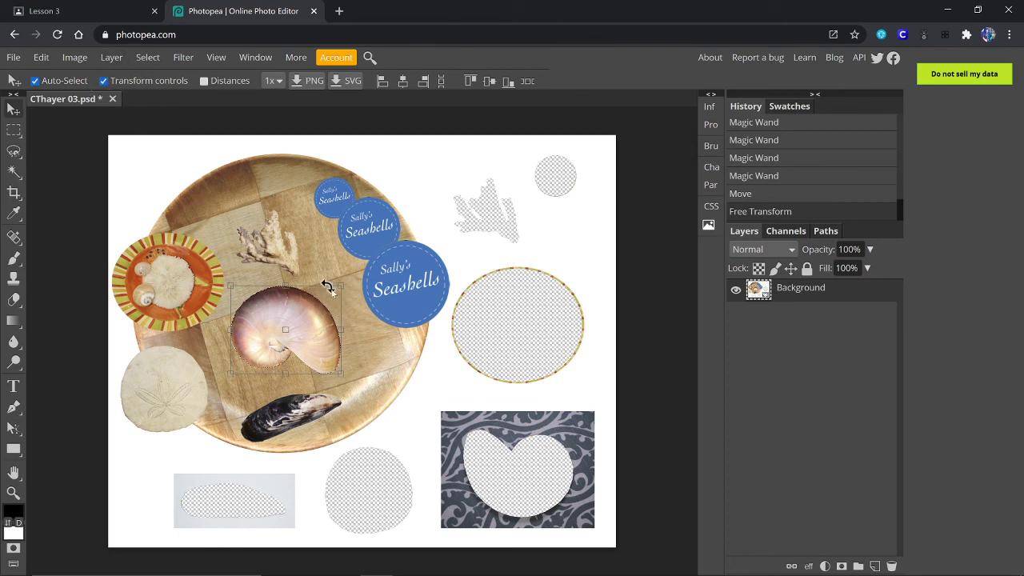
{"action": "left_click", "coordinate": [103, 81]}
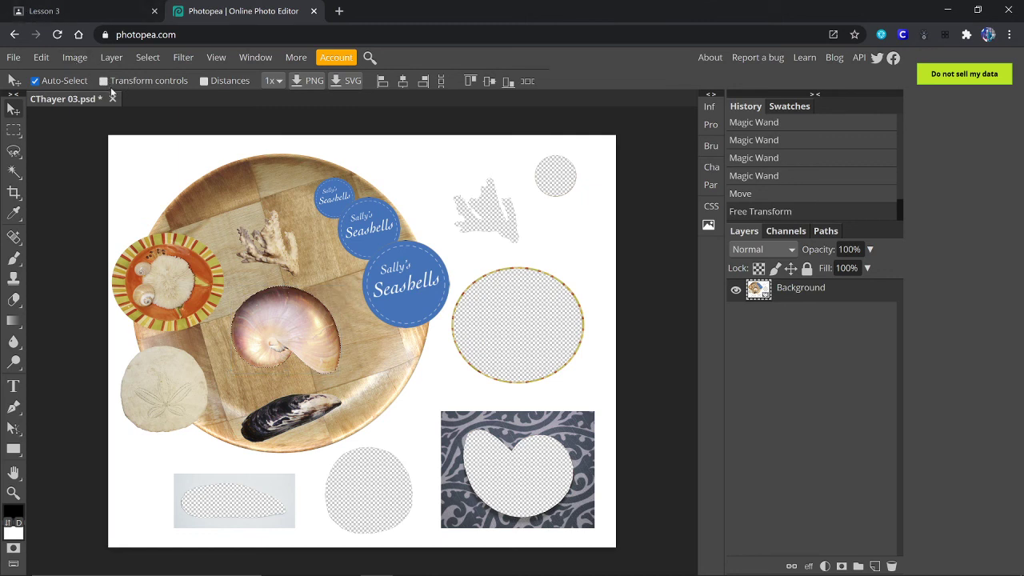
{"action": "key", "text": "ctrl+d"}
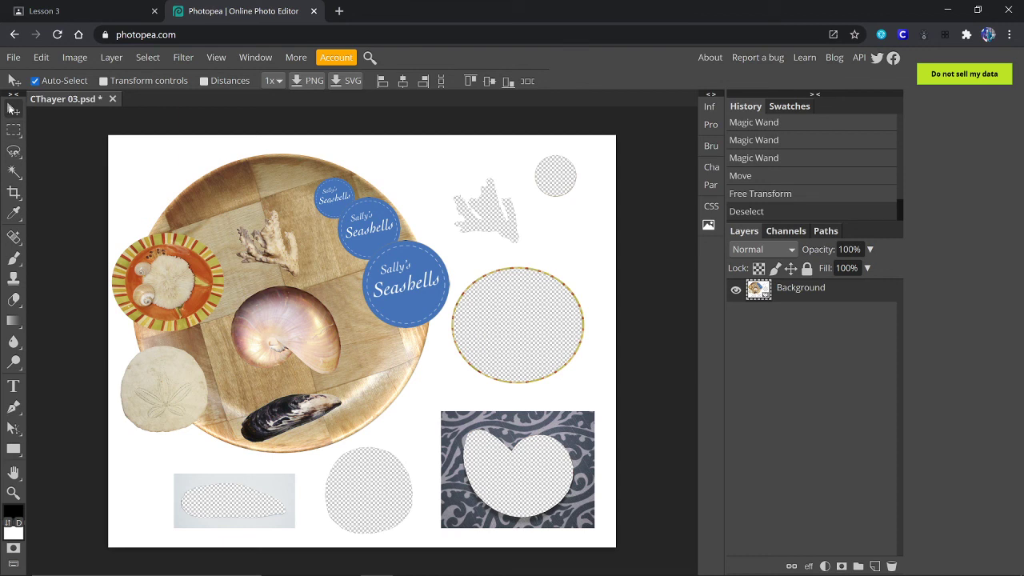
Step: Crop the image closely around the wooden plate and the objects arranged on it
{"action": "left_click", "coordinate": [14, 194]}
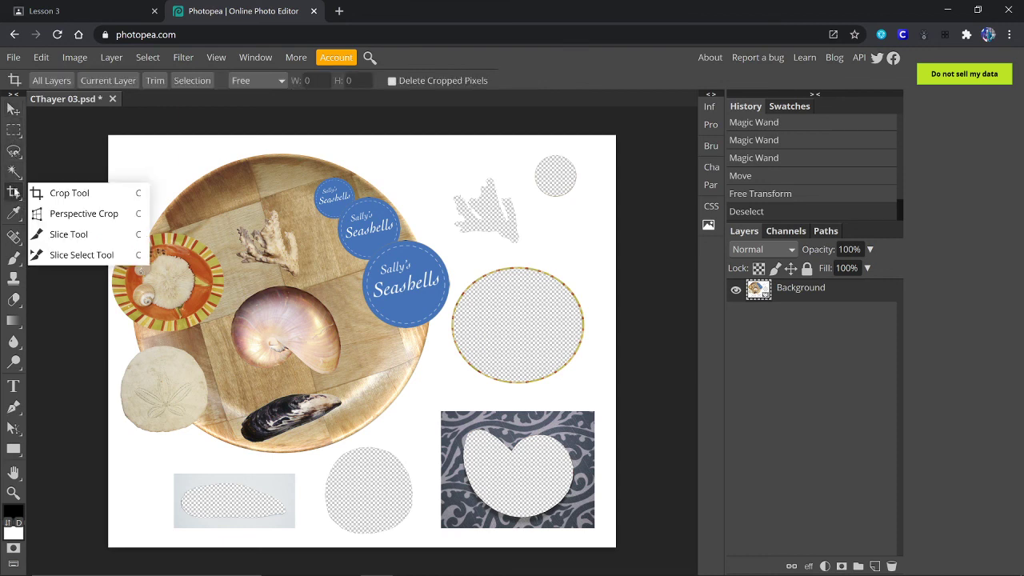
{"action": "left_click", "coordinate": [55, 193]}
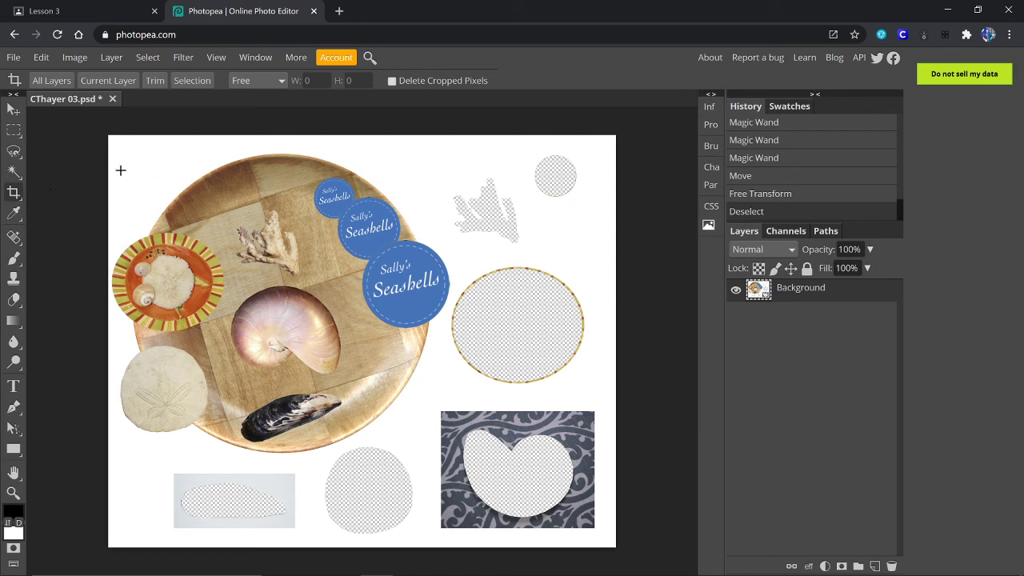
{"action": "left_click_drag", "start_coordinate": [108, 135], "coordinate": [457, 469]}
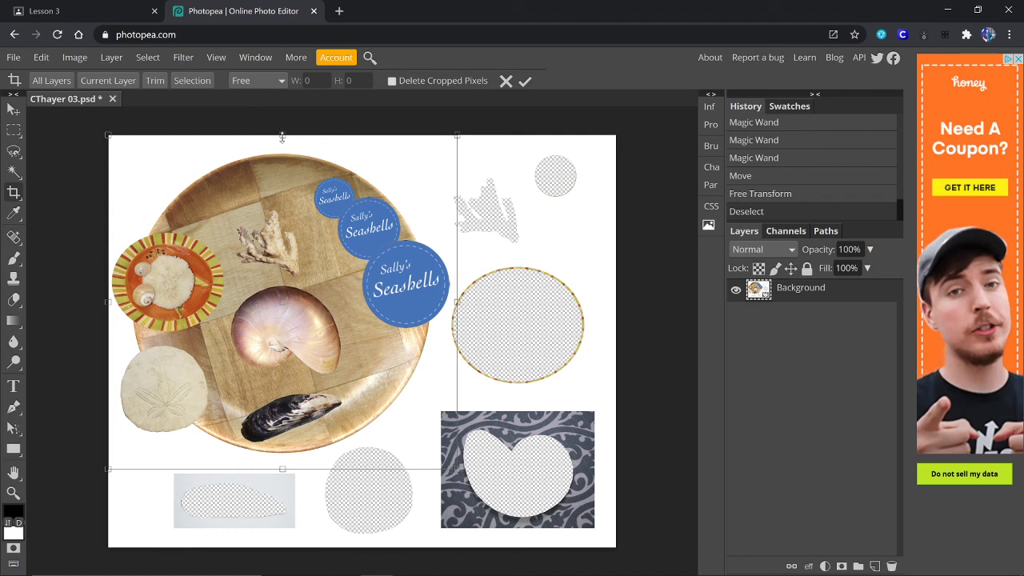
{"action": "left_click_drag", "start_coordinate": [282, 136], "coordinate": [282, 149]}
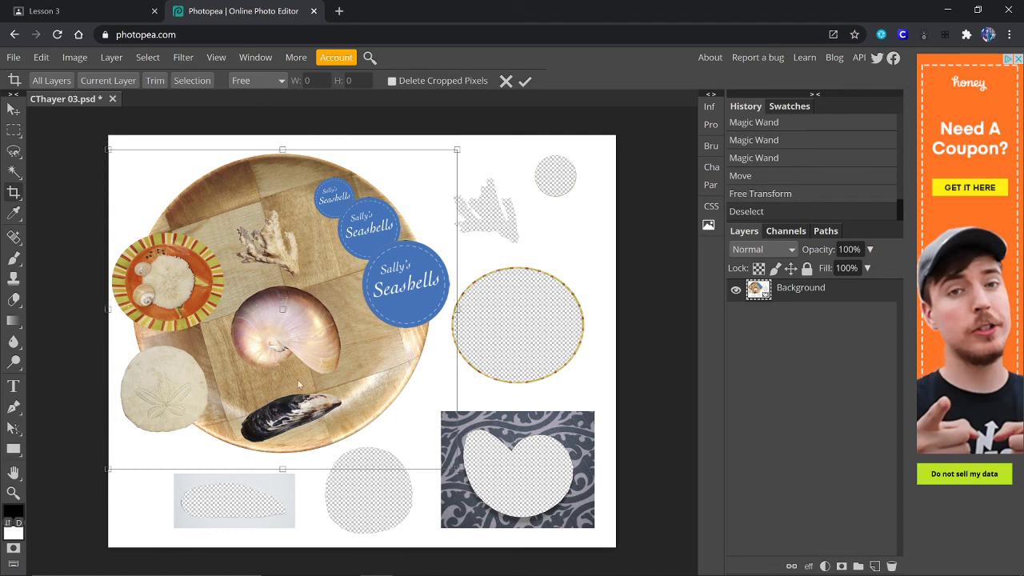
{"action": "left_click_drag", "start_coordinate": [282, 470], "coordinate": [284, 460]}
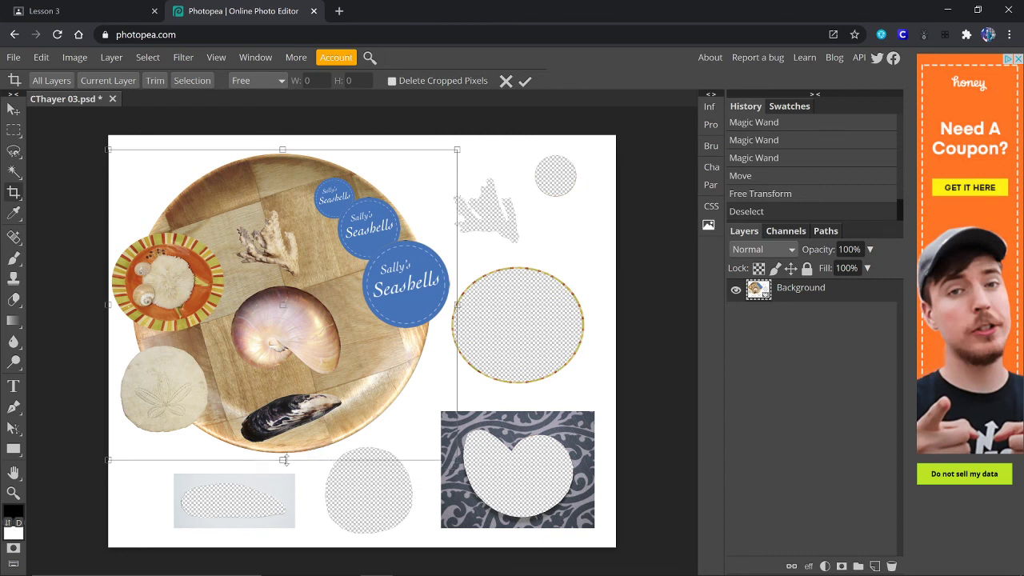
{"action": "key", "text": "Return"}
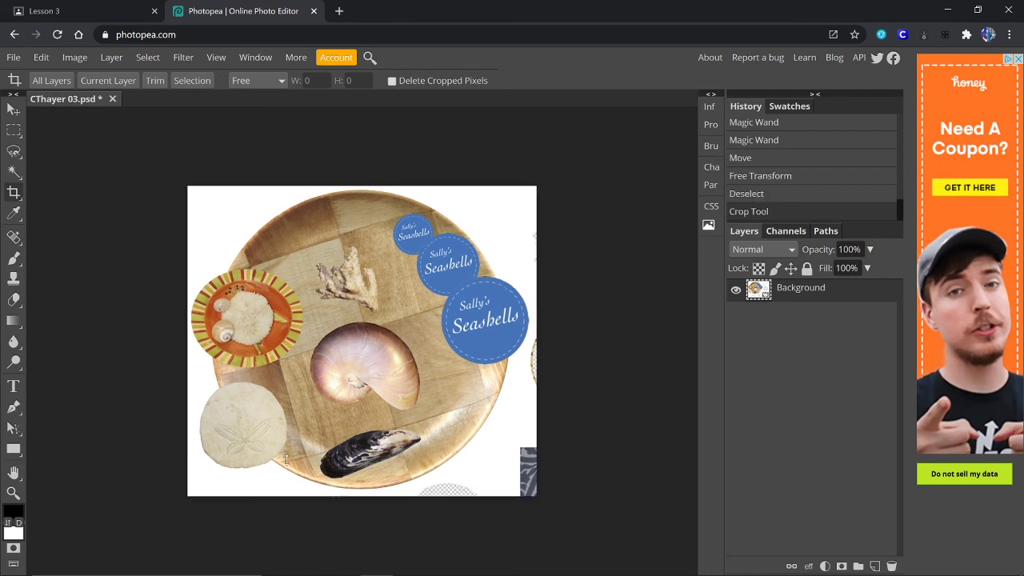
Step: Select the patterned fabric remnant in the image's lower-right corner and fill it with the Background colour at 100% opacity
{"action": "left_click", "coordinate": [13, 131]}
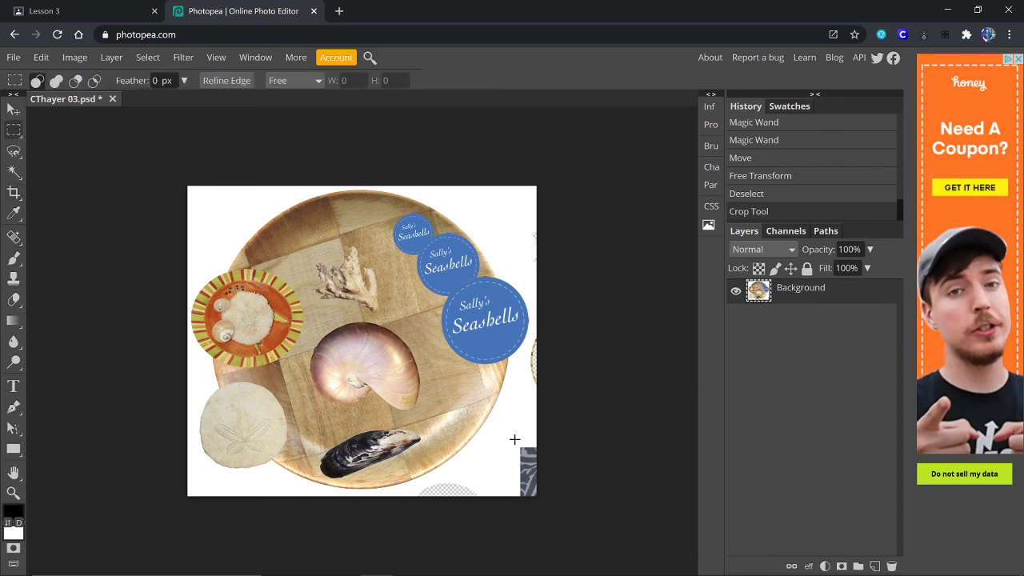
{"action": "left_click_drag", "start_coordinate": [515, 442], "coordinate": [543, 518]}
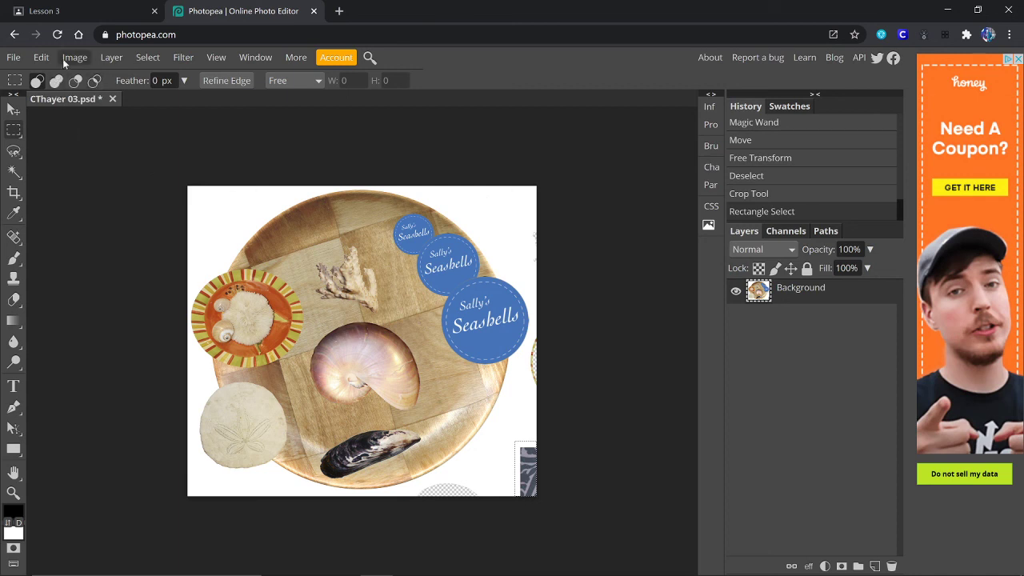
{"action": "left_click", "coordinate": [42, 59]}
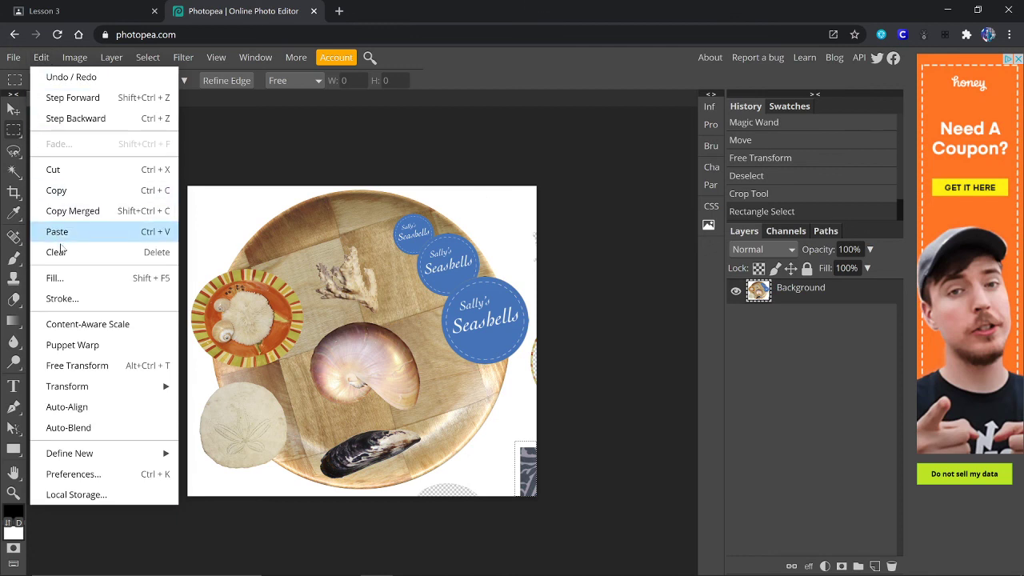
{"action": "left_click", "coordinate": [65, 274]}
{"action": "left_click", "coordinate": [217, 193]}
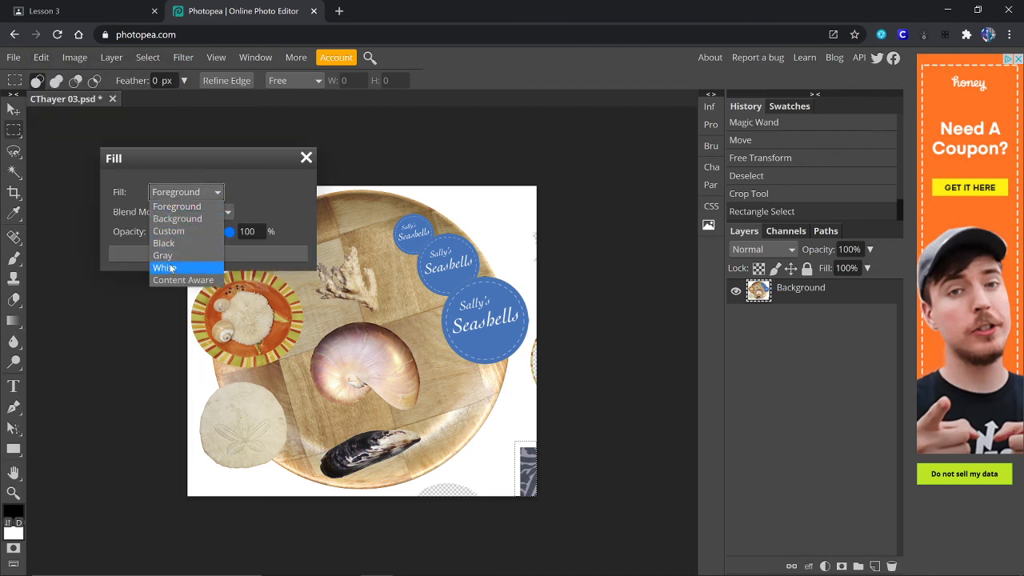
{"action": "left_click", "coordinate": [171, 219]}
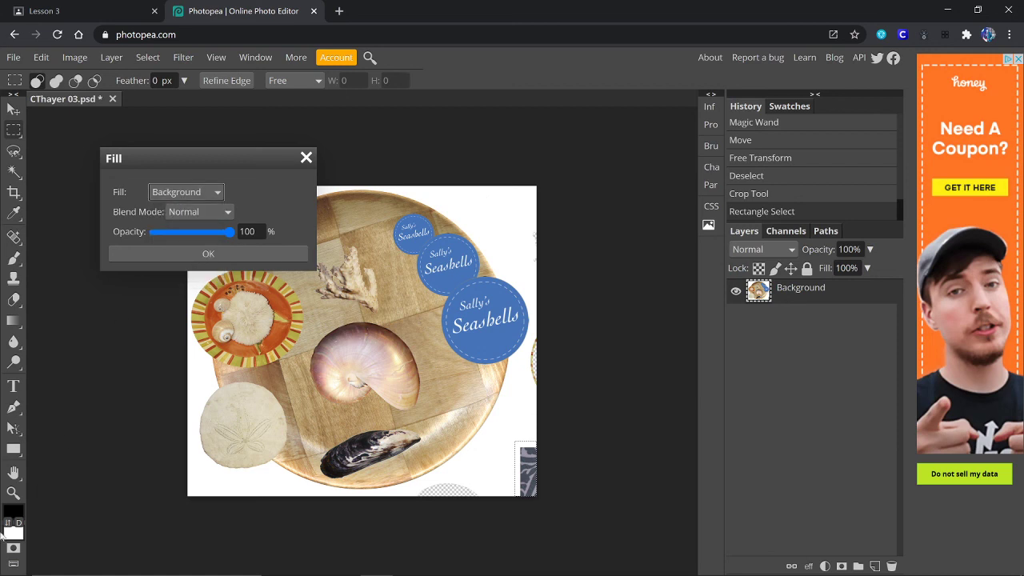
{"action": "left_click", "coordinate": [210, 255]}
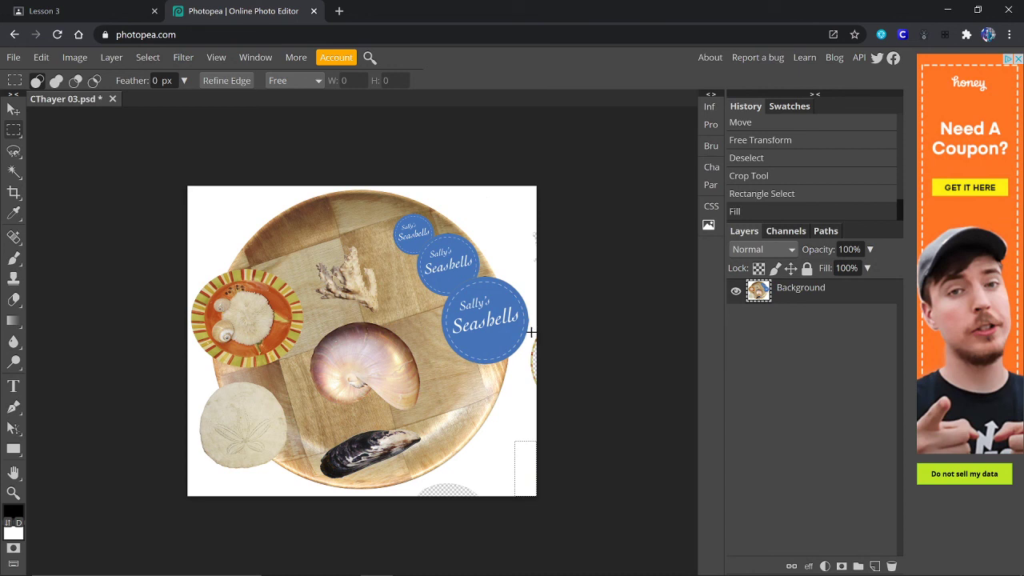
Step: Select the leftover oval frame sliver on the image's right edge and fill it with the Background colour
{"action": "mouse_move", "coordinate": [532, 331]}
{"action": "left_mouse_down"}
{"action": "mouse_move", "coordinate": [543, 400]}
{"action": "mouse_move", "coordinate": [544, 387]}
{"action": "mouse_move", "coordinate": [530, 388]}
{"action": "mouse_move", "coordinate": [530, 336]}
{"action": "left_mouse_up"}
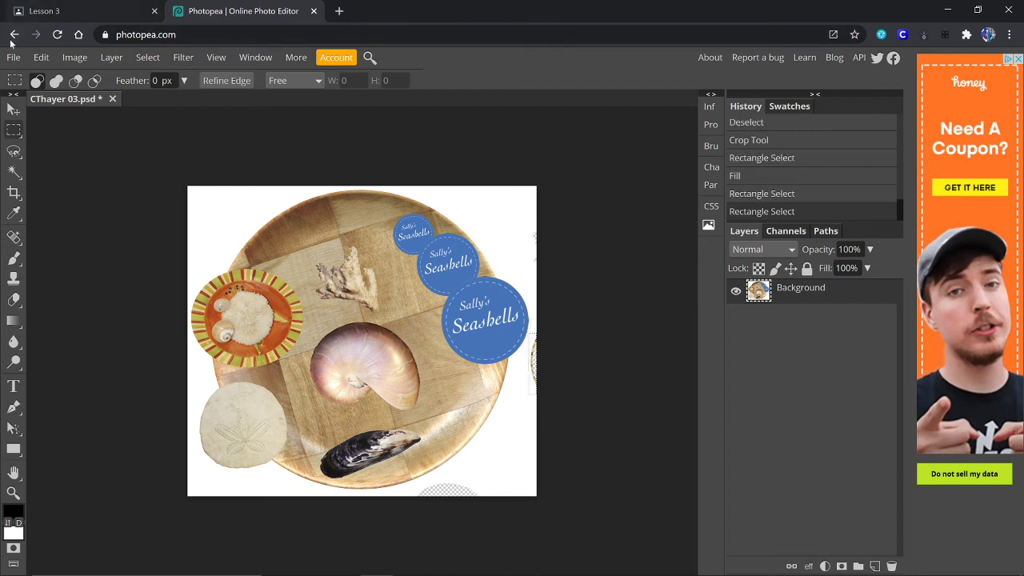
{"action": "left_click", "coordinate": [39, 59]}
{"action": "left_click", "coordinate": [58, 278]}
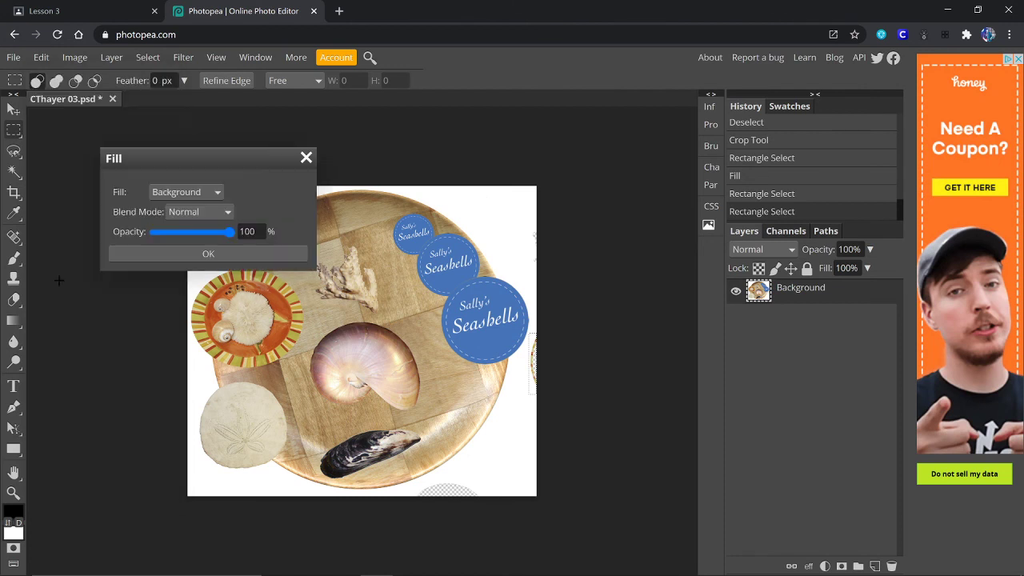
{"action": "left_click", "coordinate": [218, 254]}
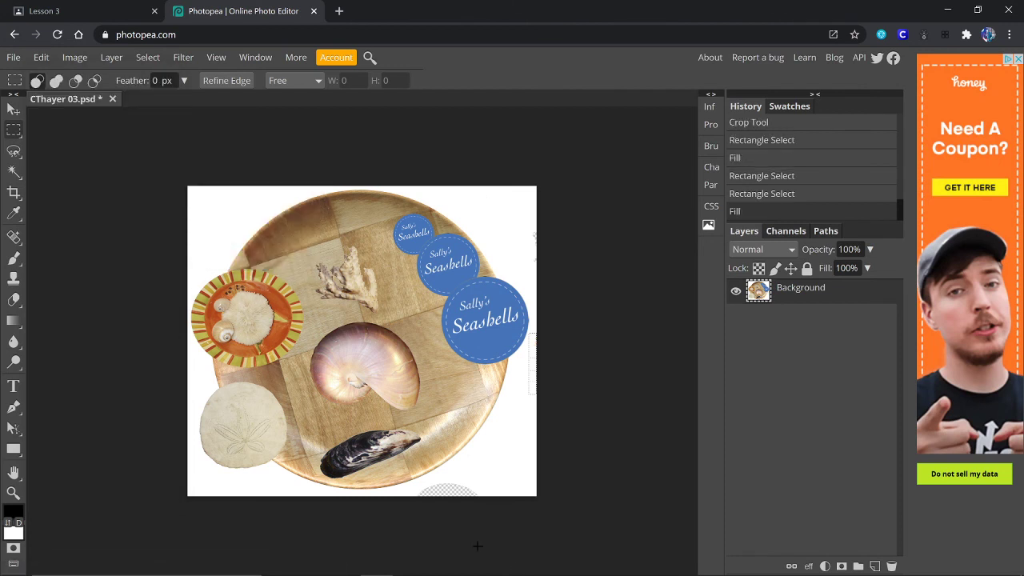
Step: Fill the transparent patch at the image's lower edge with the Background colour and clear the selection
{"action": "left_click_drag", "start_coordinate": [414, 482], "coordinate": [492, 500]}
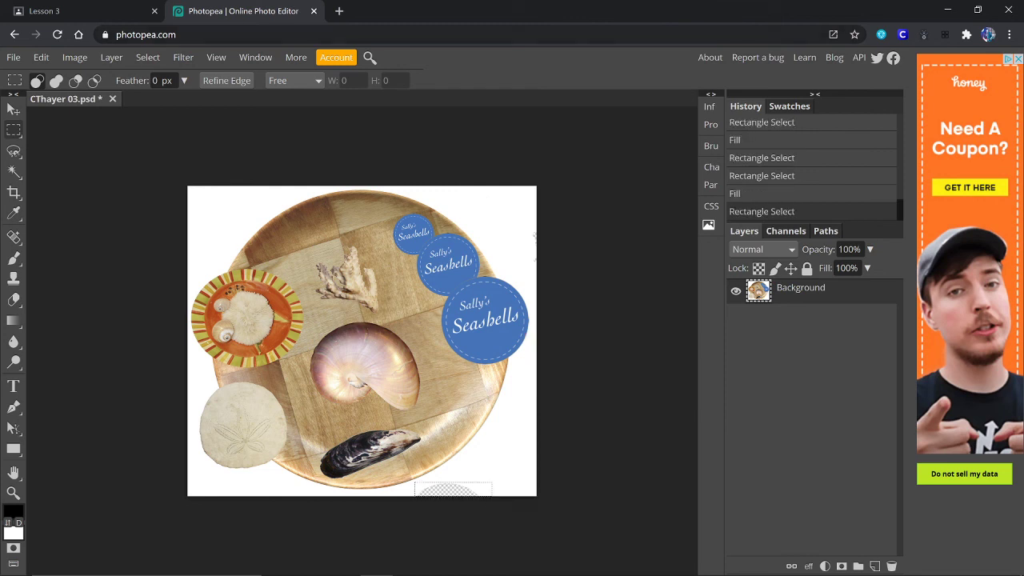
{"action": "left_click", "coordinate": [40, 57]}
{"action": "left_click", "coordinate": [48, 274]}
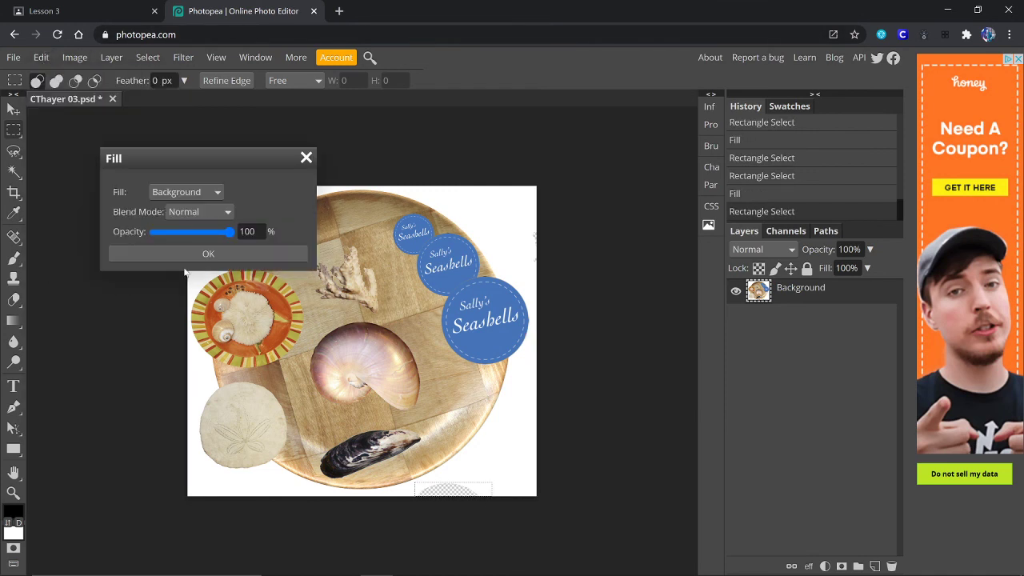
{"action": "left_click", "coordinate": [205, 253]}
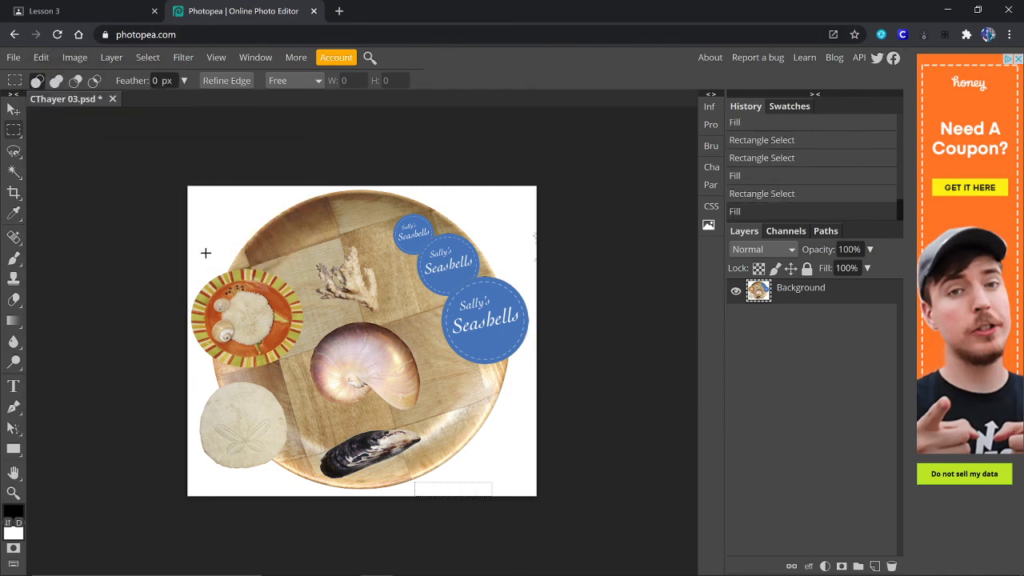
{"action": "left_click", "coordinate": [337, 310]}
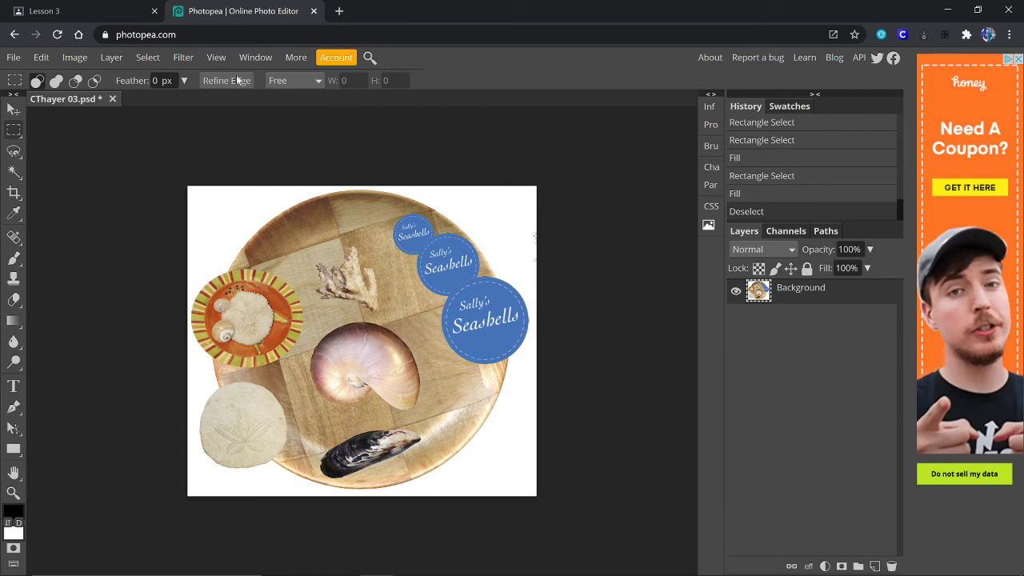
Step: Save the finished plate composition as a PSD file and dismiss the browser's download bar
{"action": "left_click", "coordinate": [13, 60]}
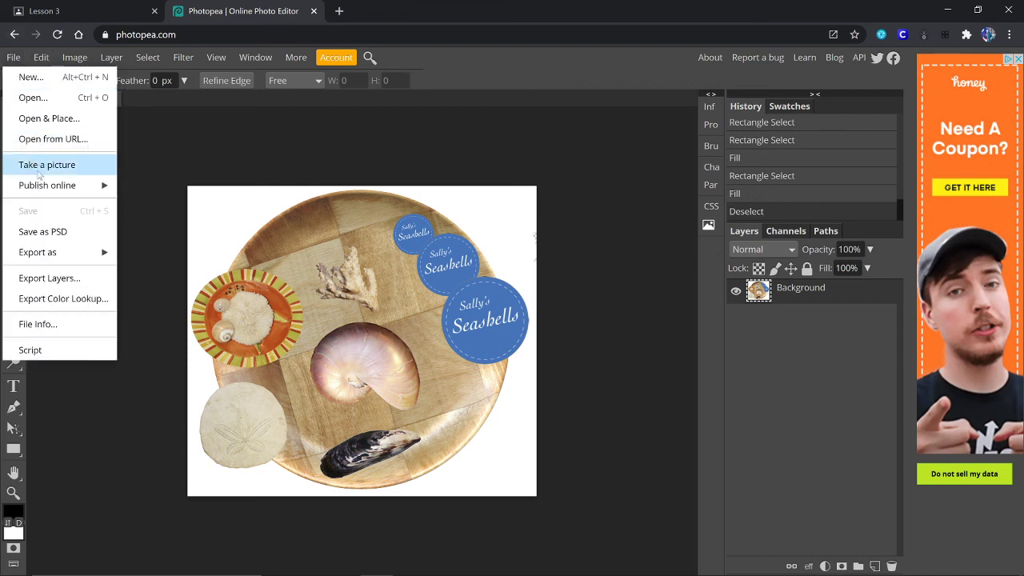
{"action": "left_click", "coordinate": [32, 232]}
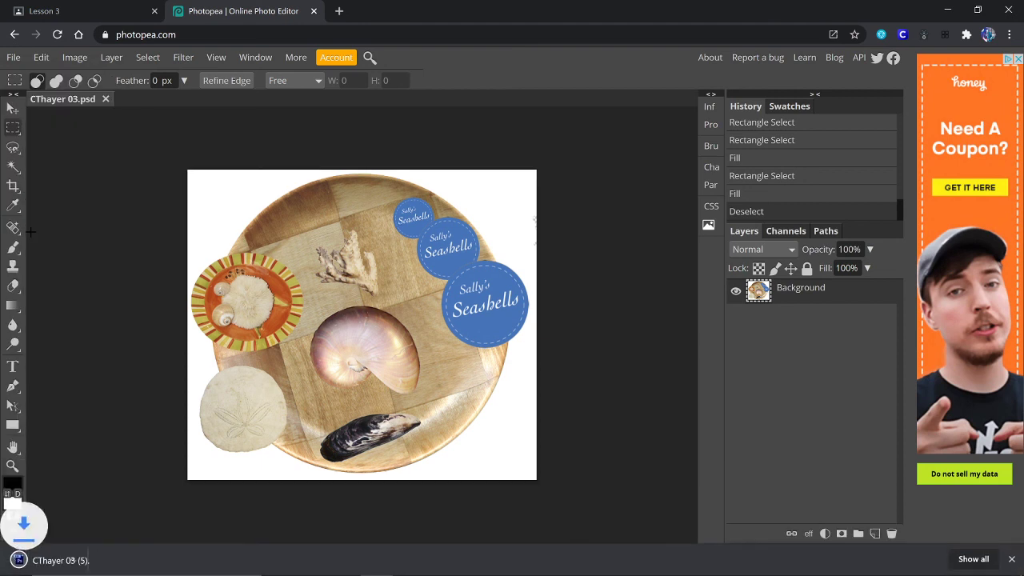
{"action": "left_click", "coordinate": [1011, 559]}
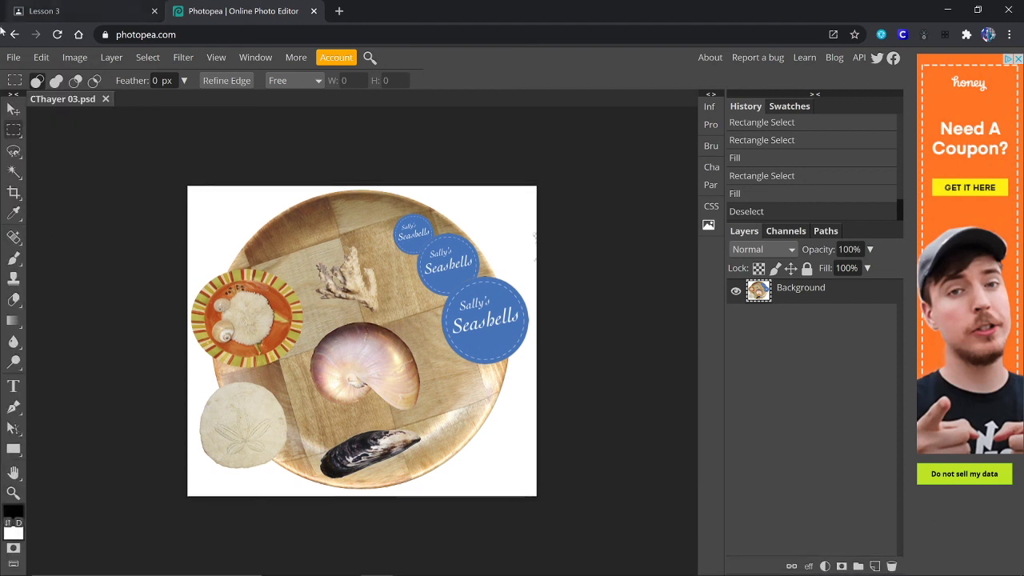
Step: Export the plate composition as a JPG at 1963 × 1746 px with 70% quality, without attached metadata
{"action": "left_click", "coordinate": [14, 57]}
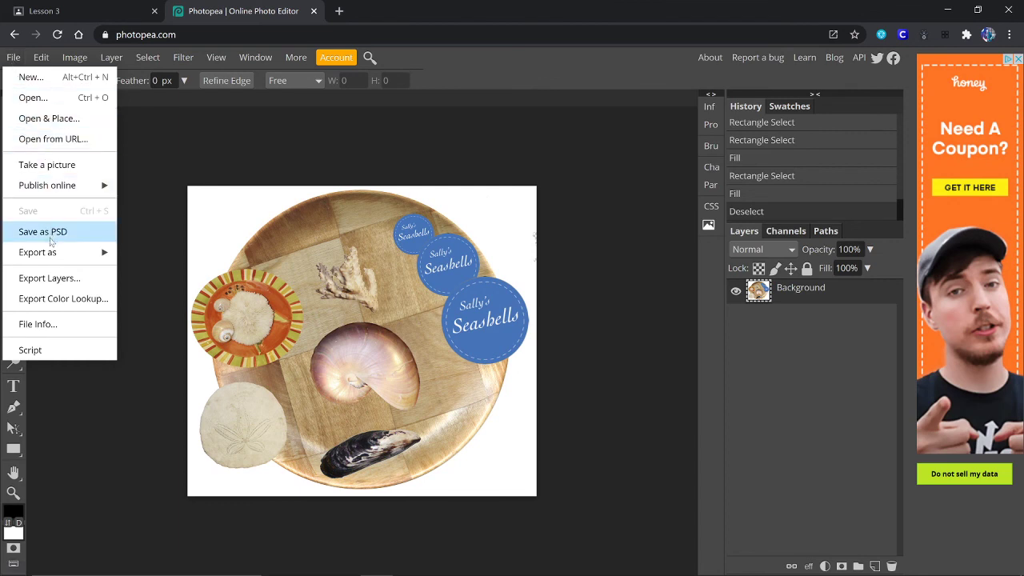
{"action": "mouse_move", "coordinate": [53, 255]}
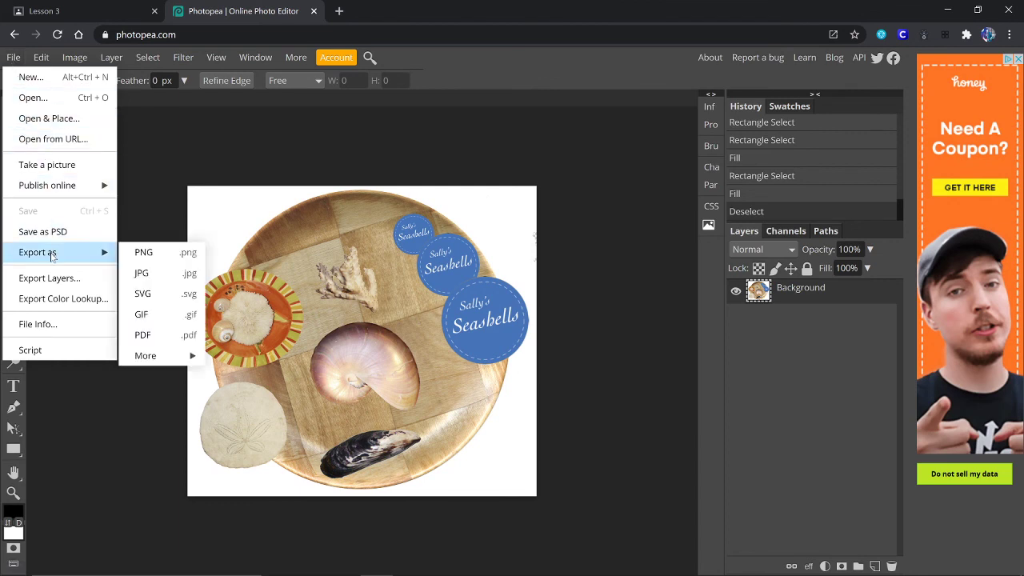
{"action": "left_click", "coordinate": [141, 275]}
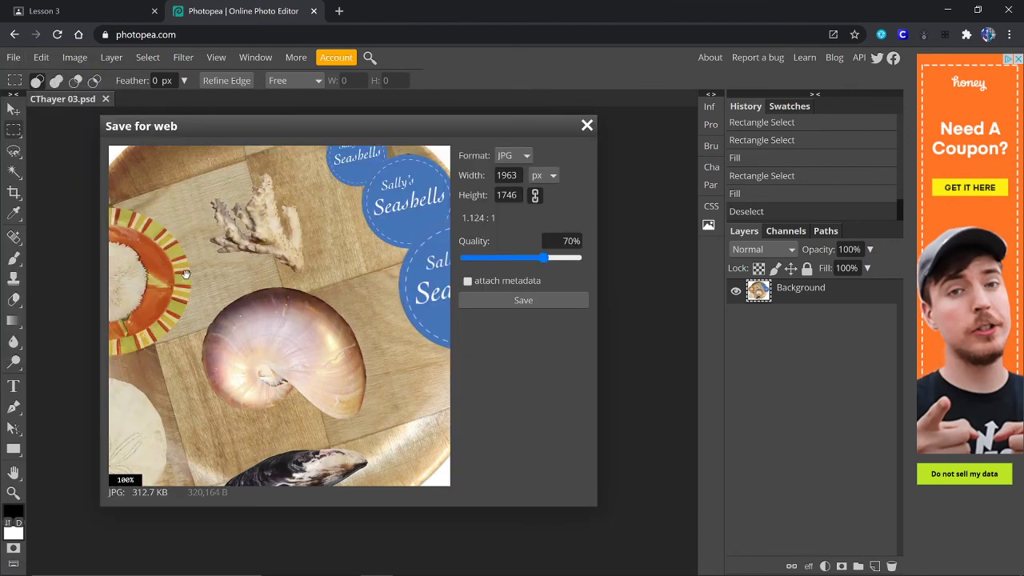
{"action": "left_click", "coordinate": [516, 300]}
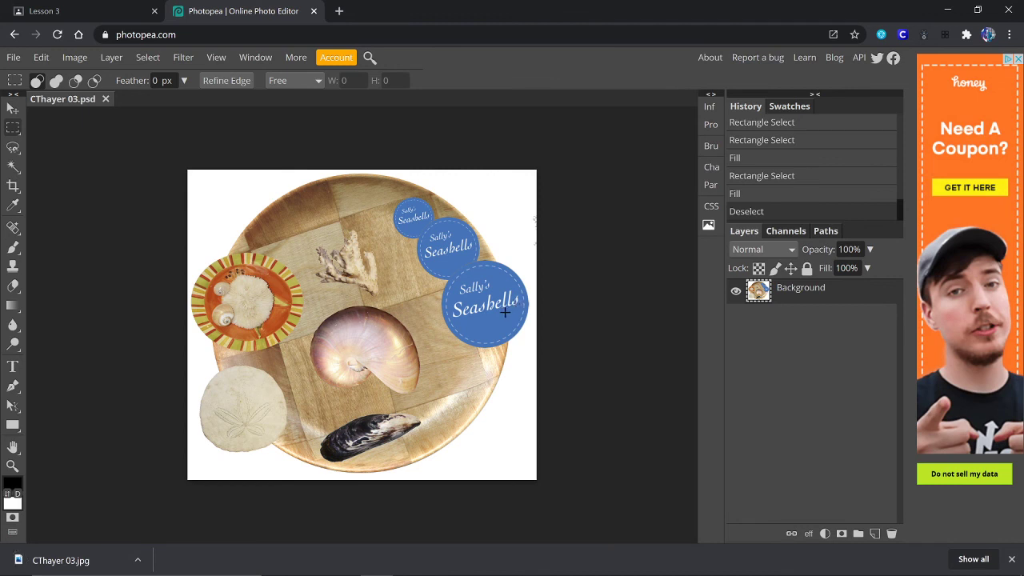
{"action": "mouse_move", "coordinate": [496, 569]}
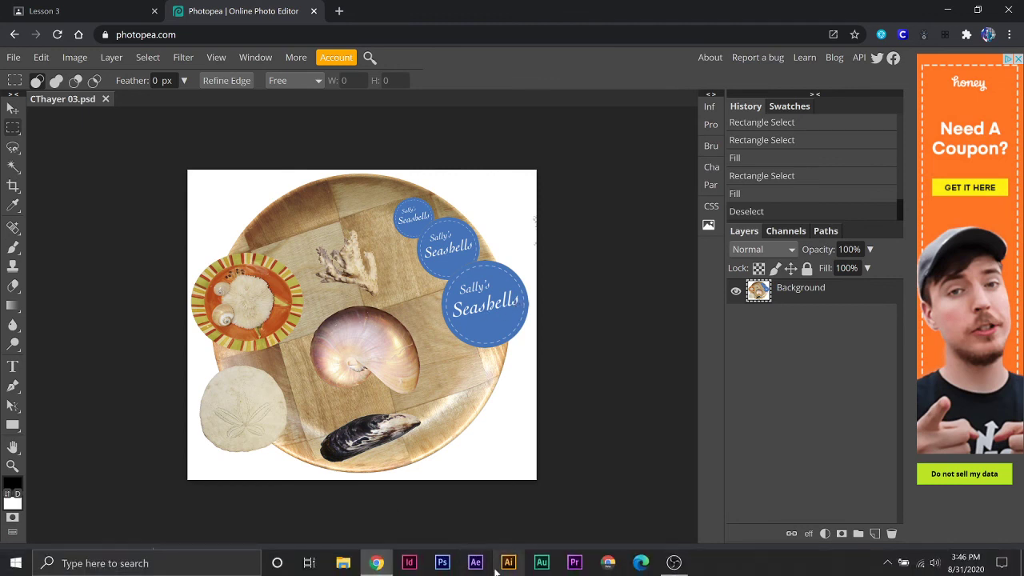
{"action": "left_click", "coordinate": [672, 567]}
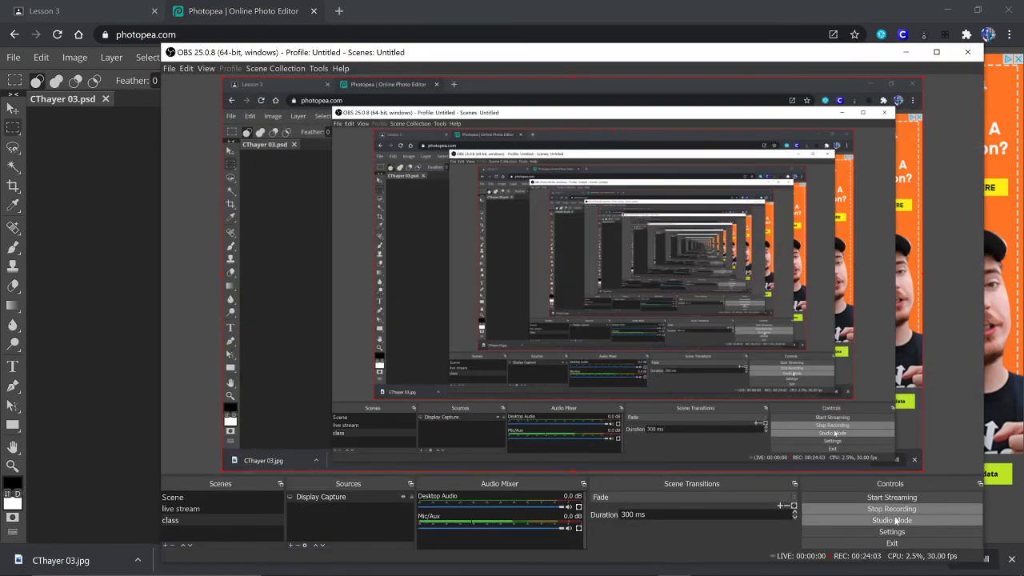